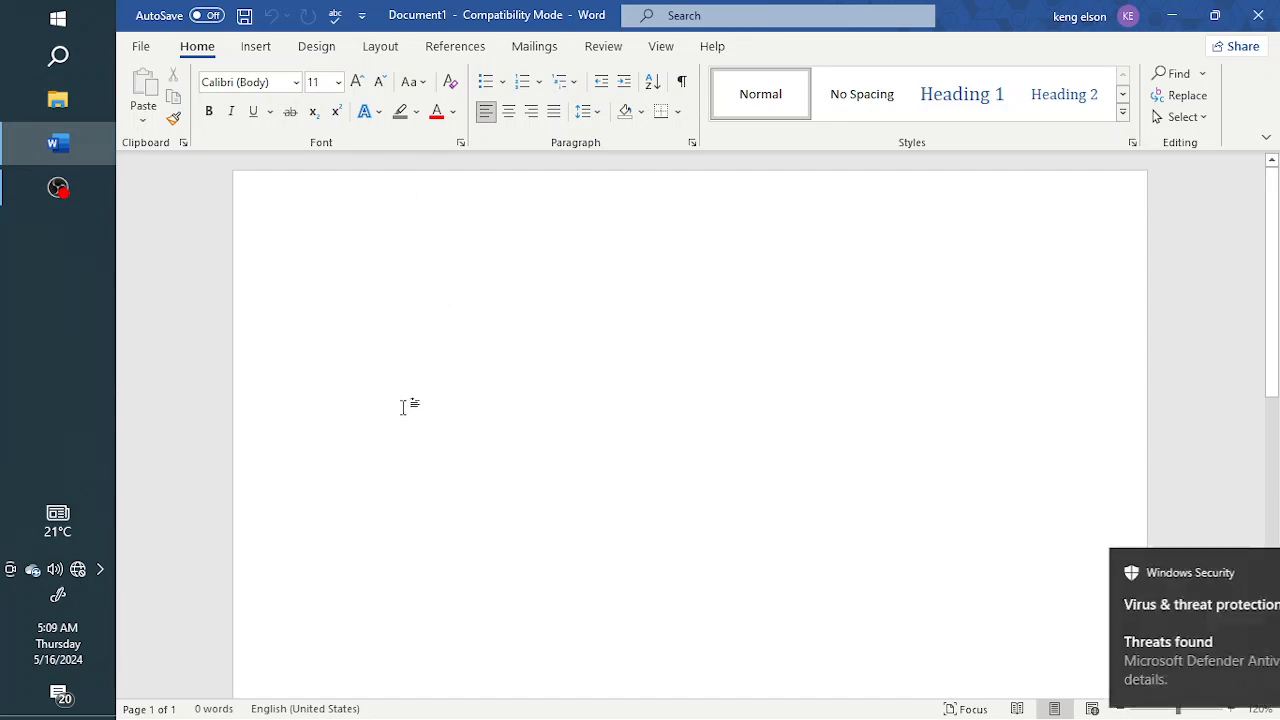
Step: Dismiss the notification and browse through each ribbon tab from Insert to Help
left_click(1238, 572)
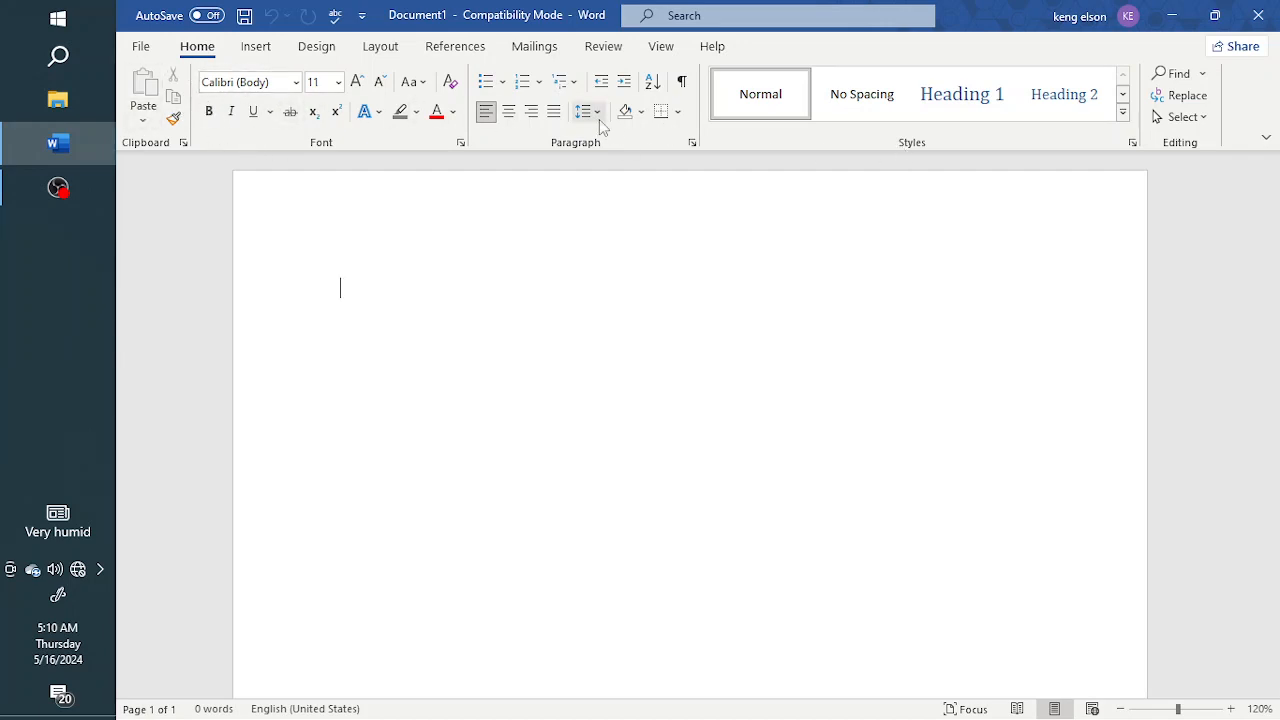
left_click(257, 50)
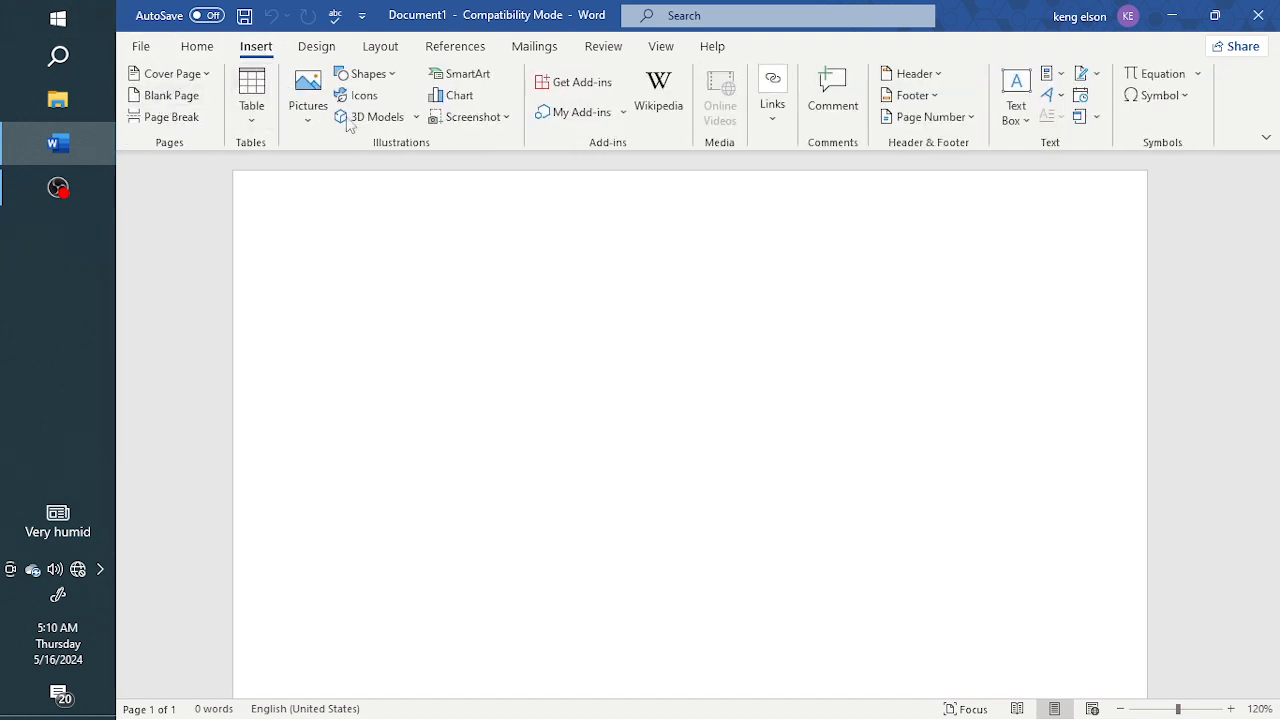
left_click(317, 50)
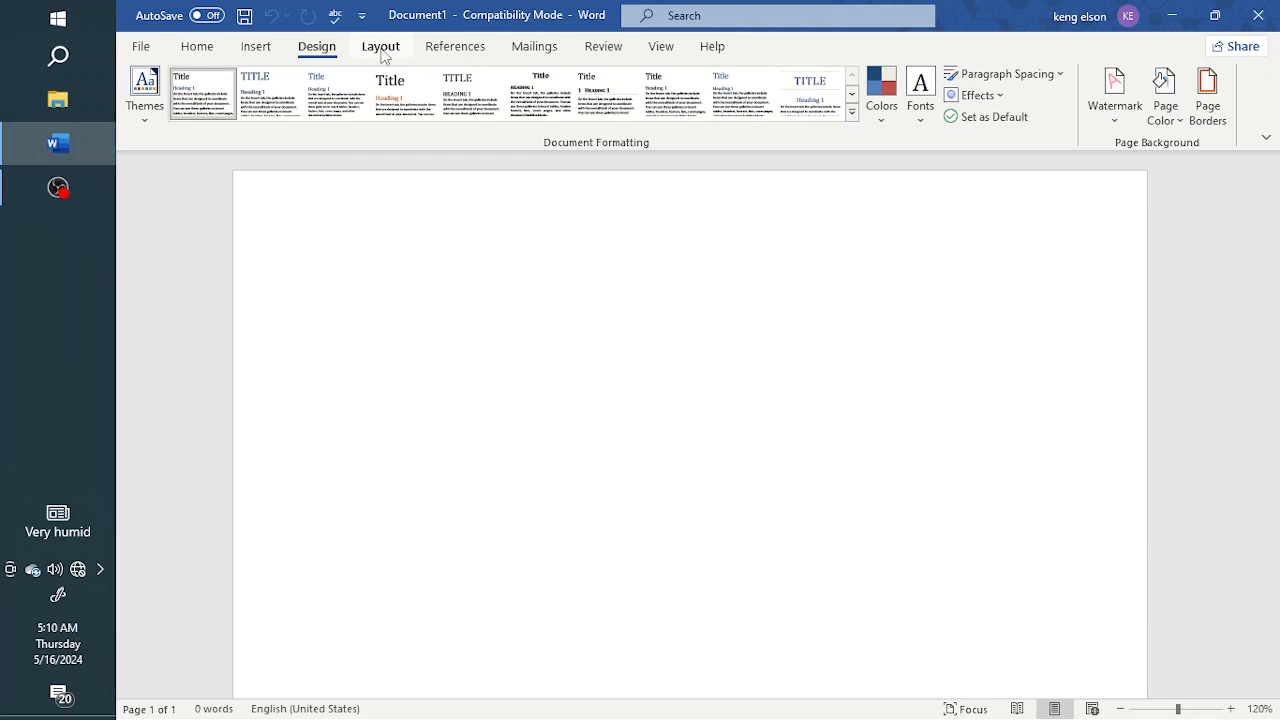
left_click(380, 52)
left_click(463, 56)
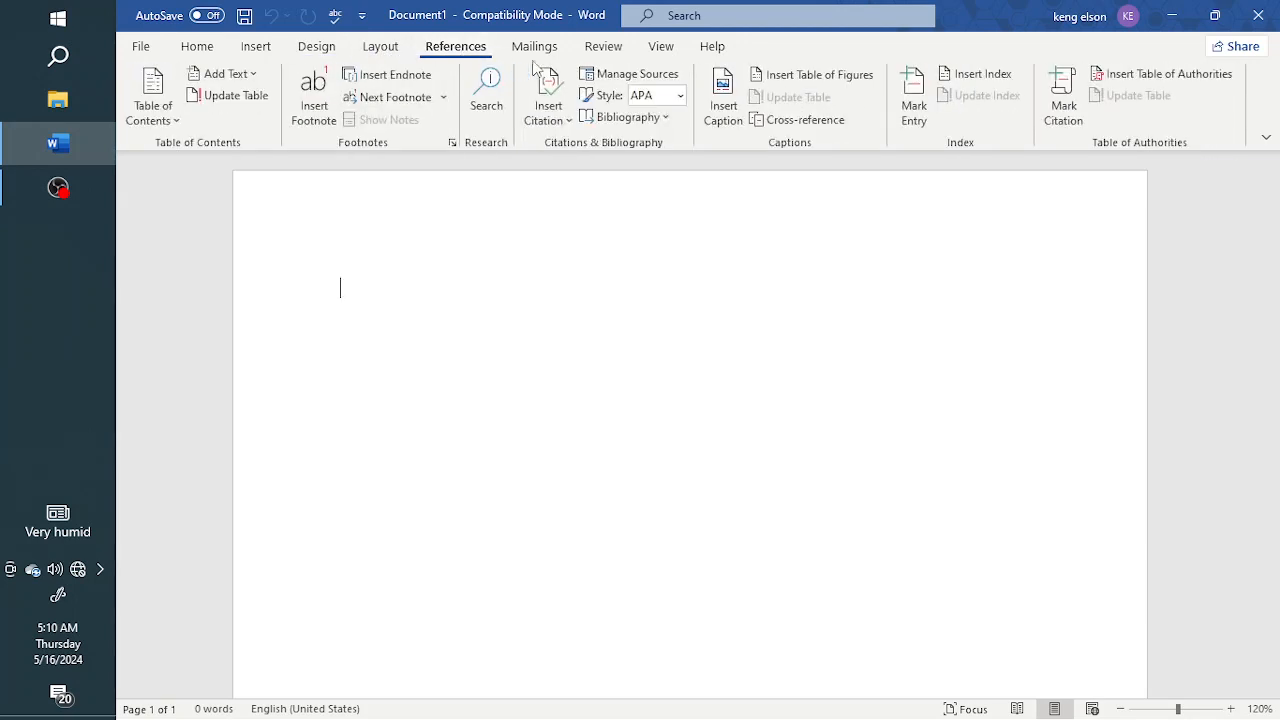
left_click(543, 56)
left_click(607, 55)
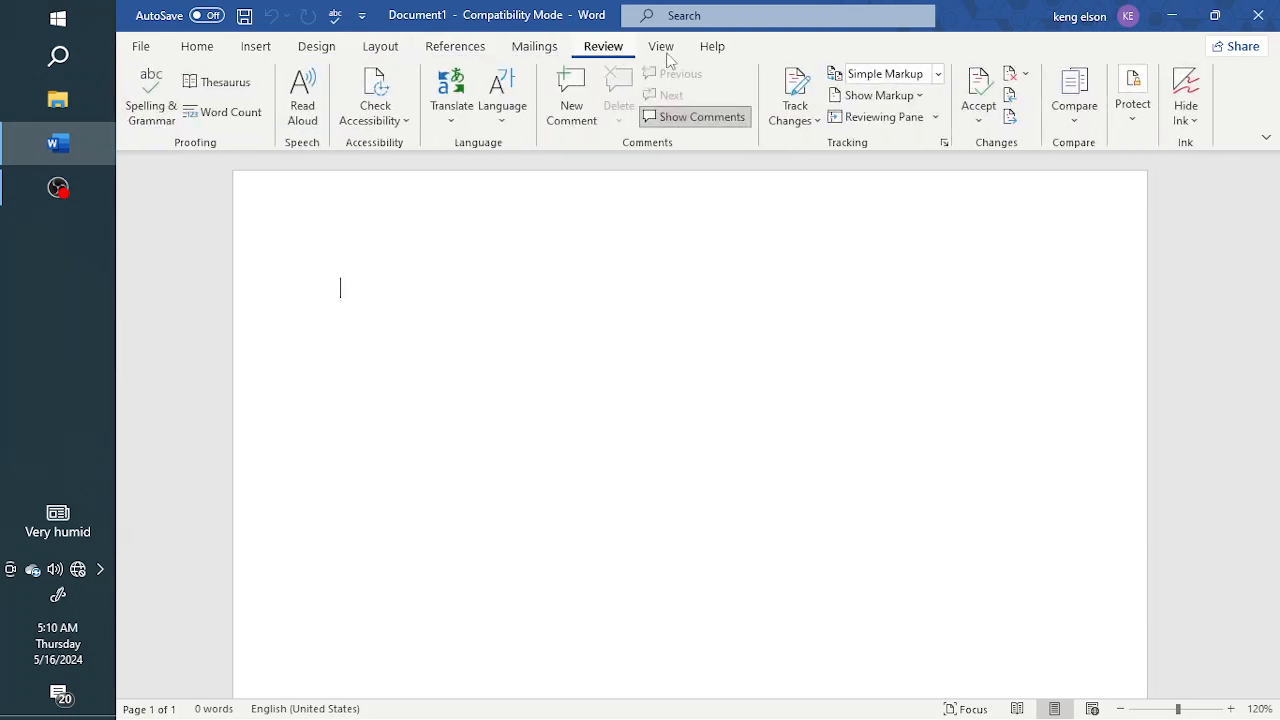
left_click(661, 50)
left_click(713, 55)
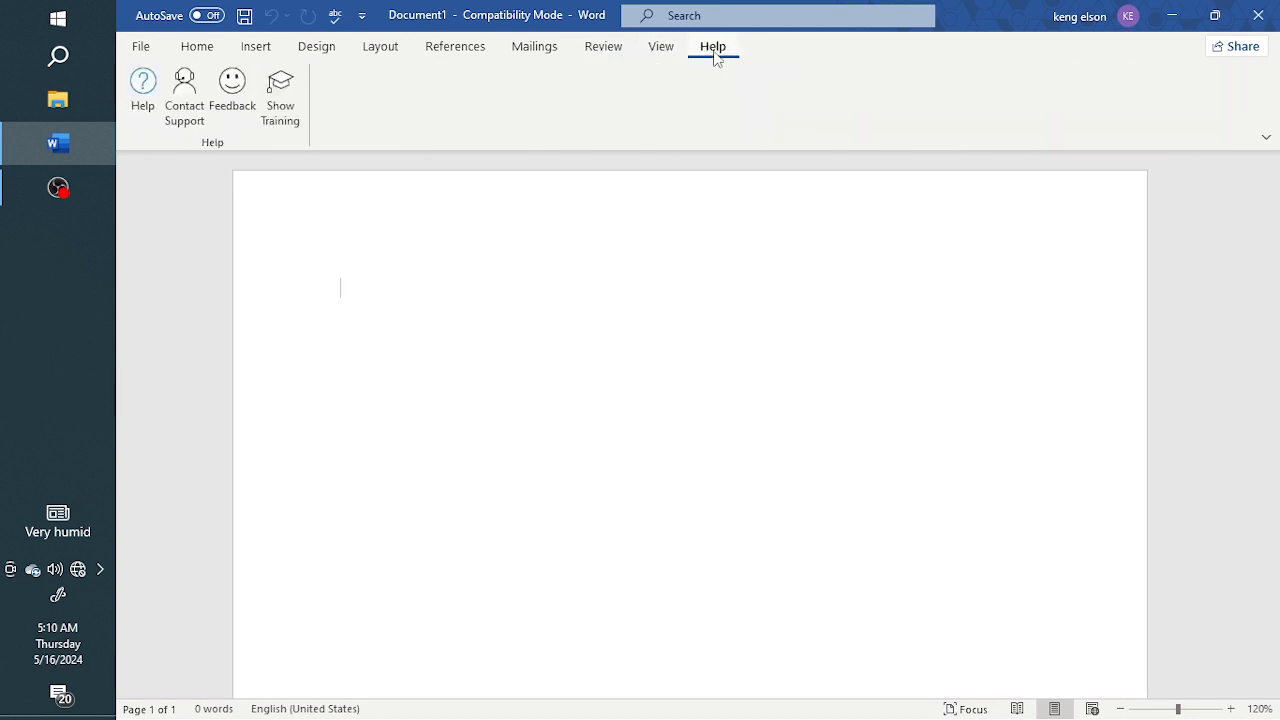
Step: Open the File backstage view, look through the recent documents list, and return to the document
left_click(145, 50)
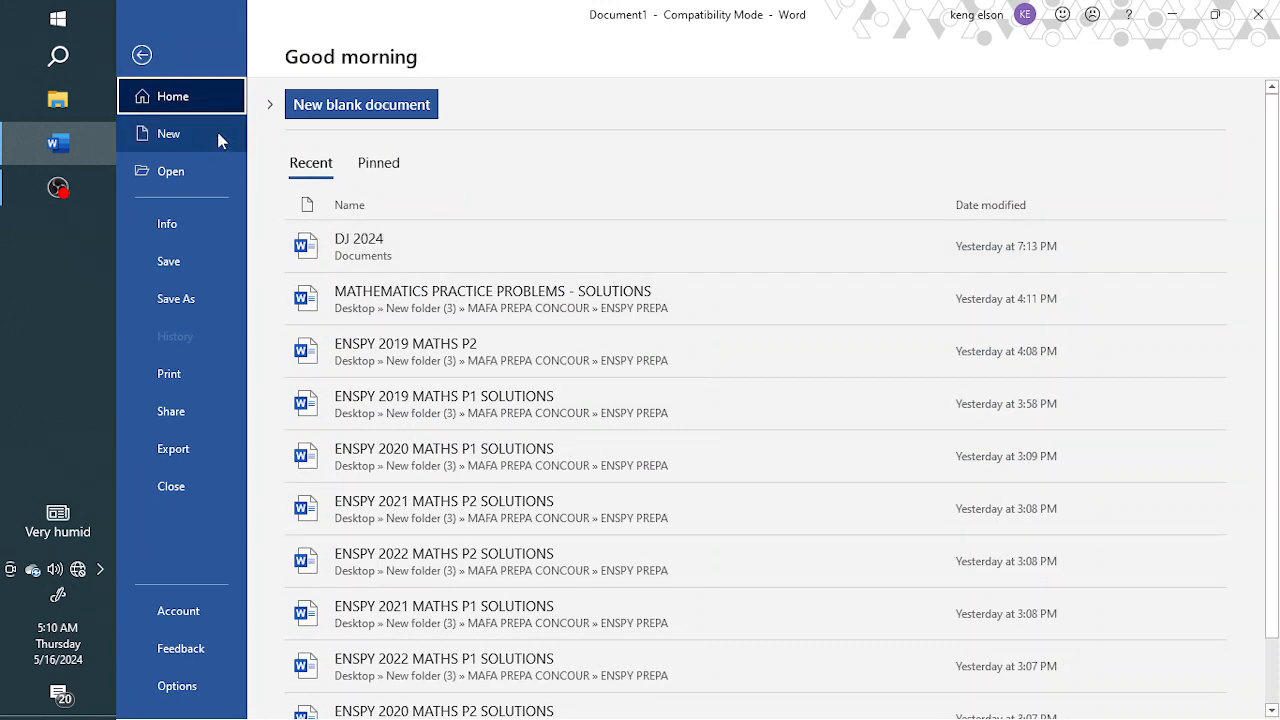
scroll(385, 298, "down", 1)
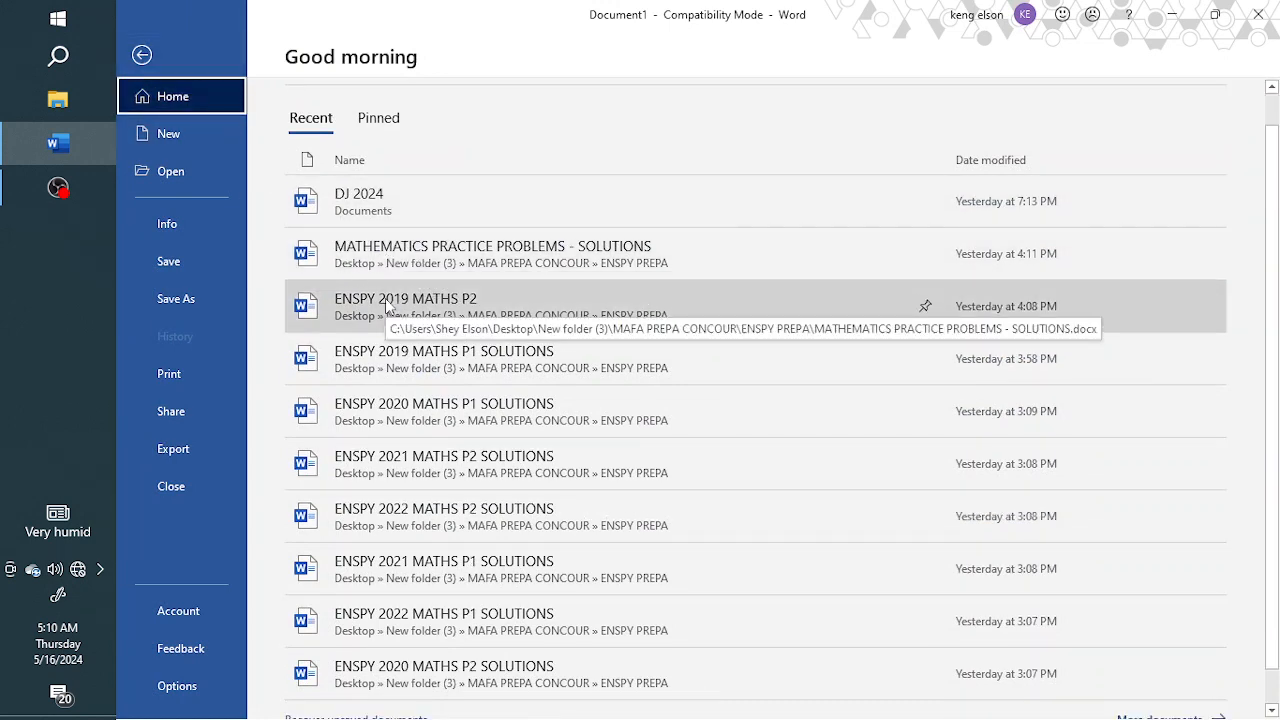
scroll(385, 290, "up", 1)
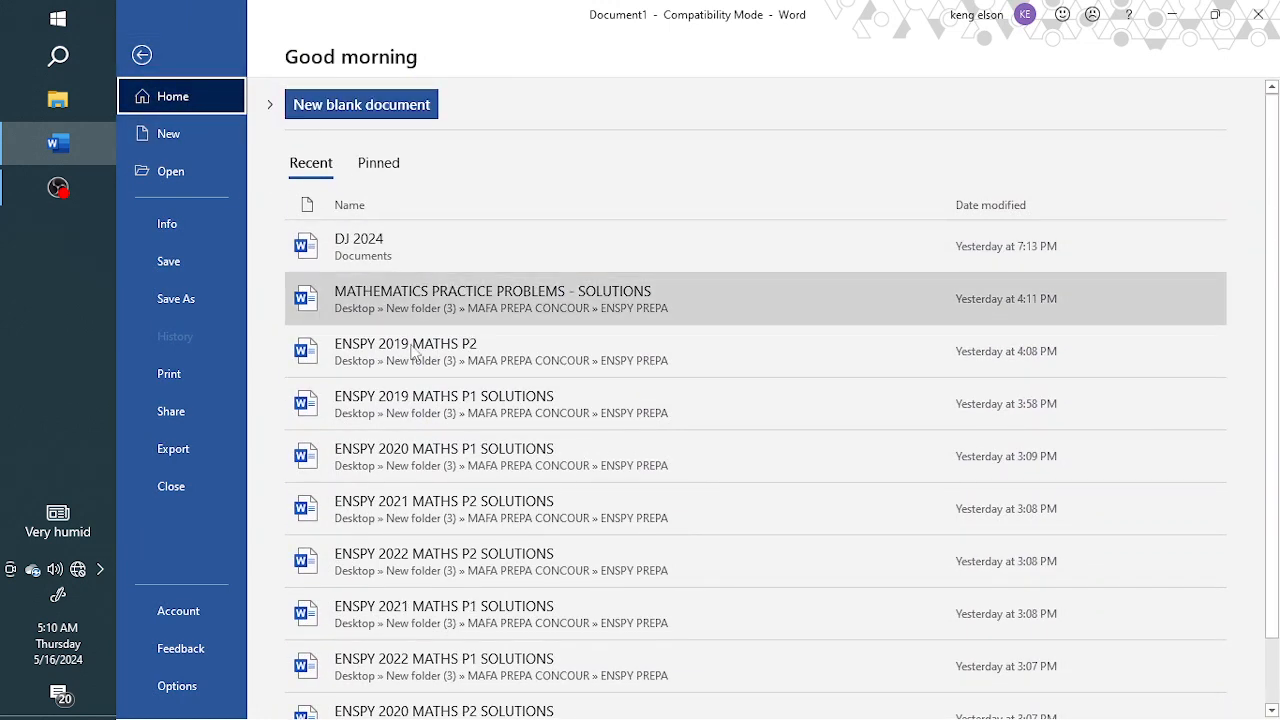
scroll(400, 375, "down", 1)
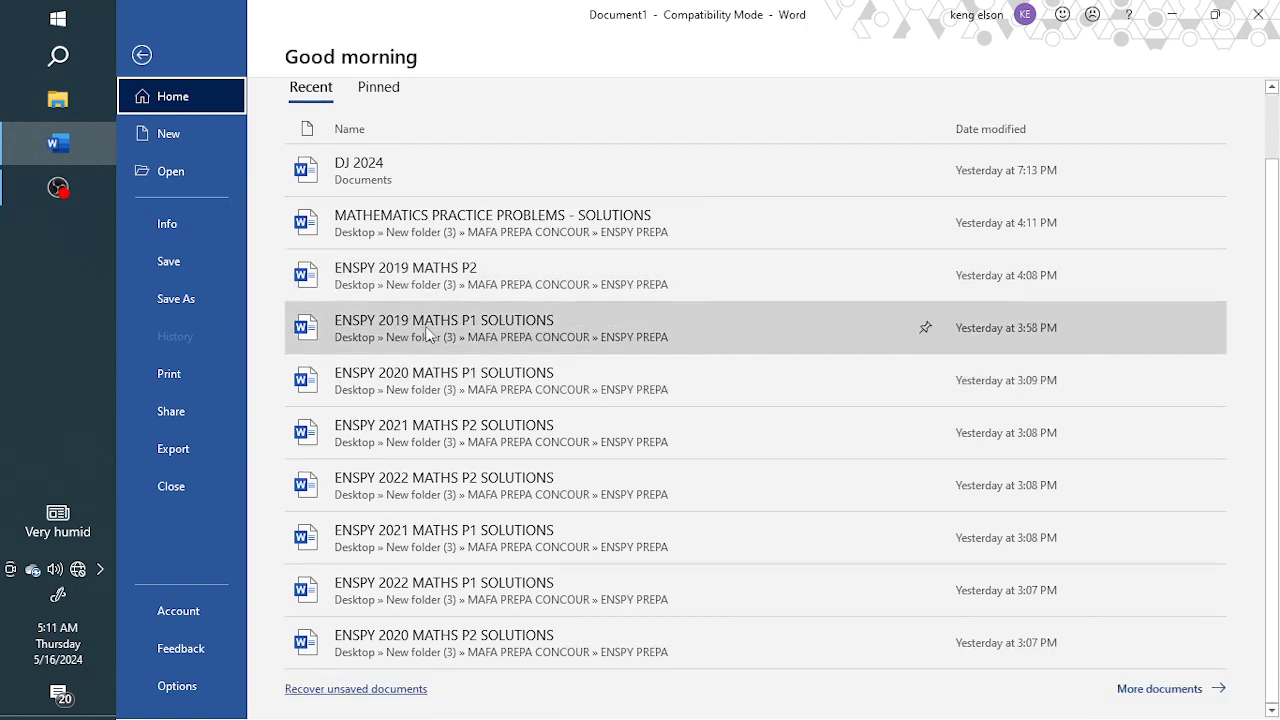
scroll(425, 225, "up", 1)
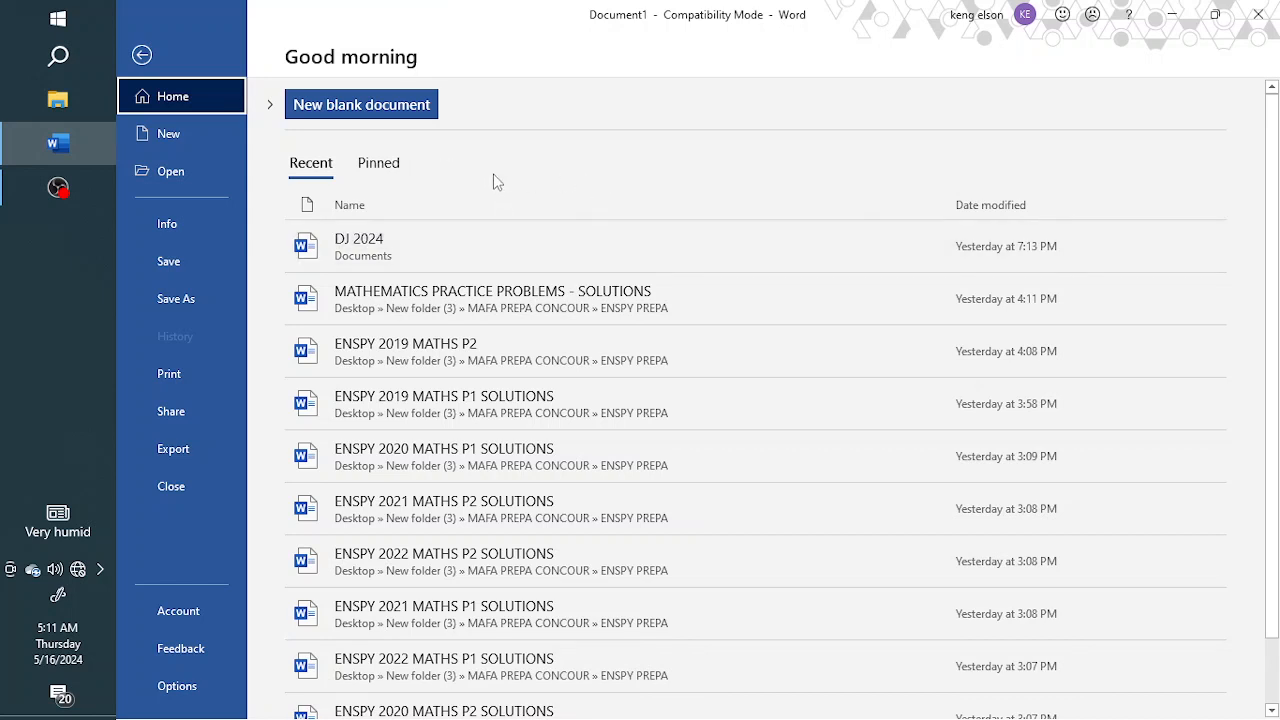
left_click(142, 55)
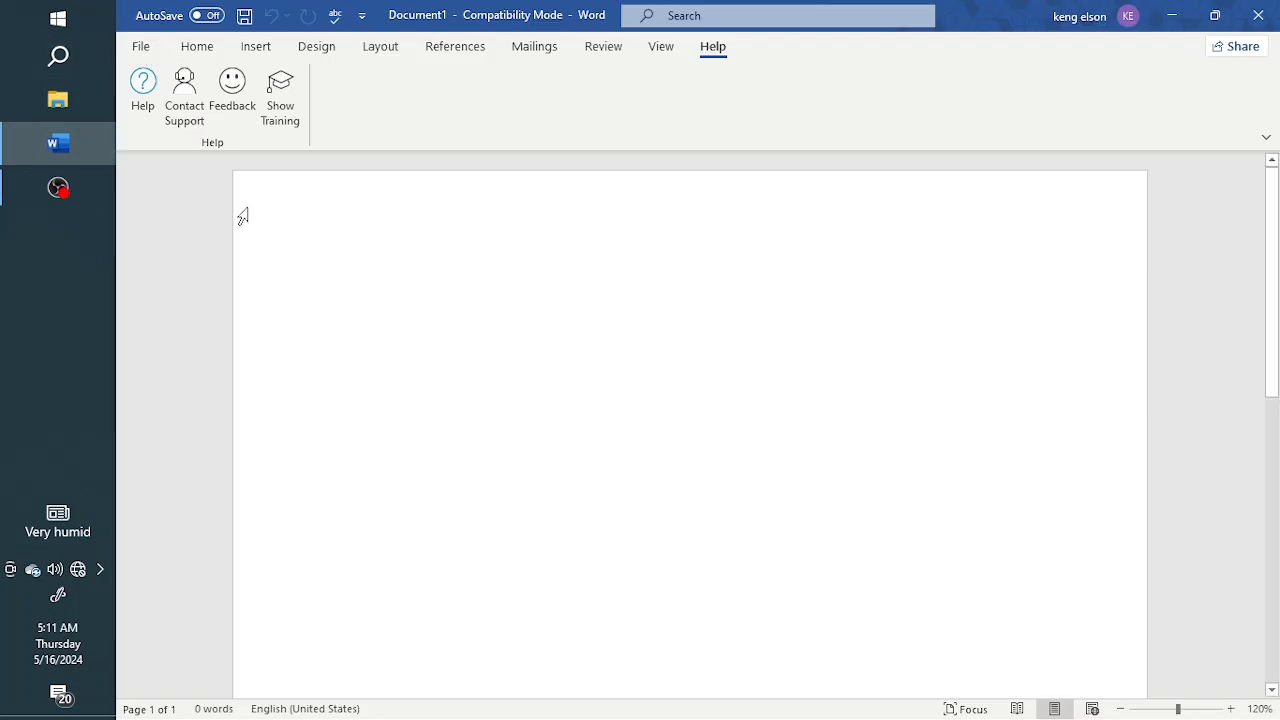
left_click(204, 50)
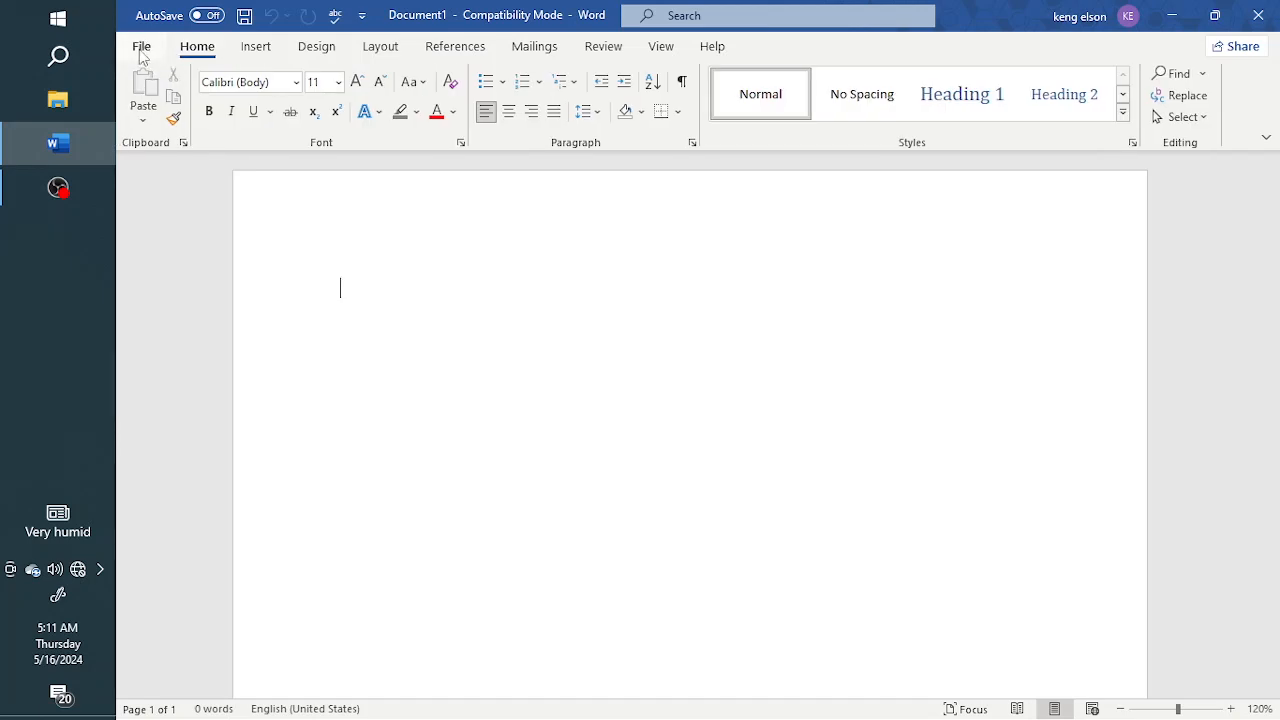
left_click(141, 50)
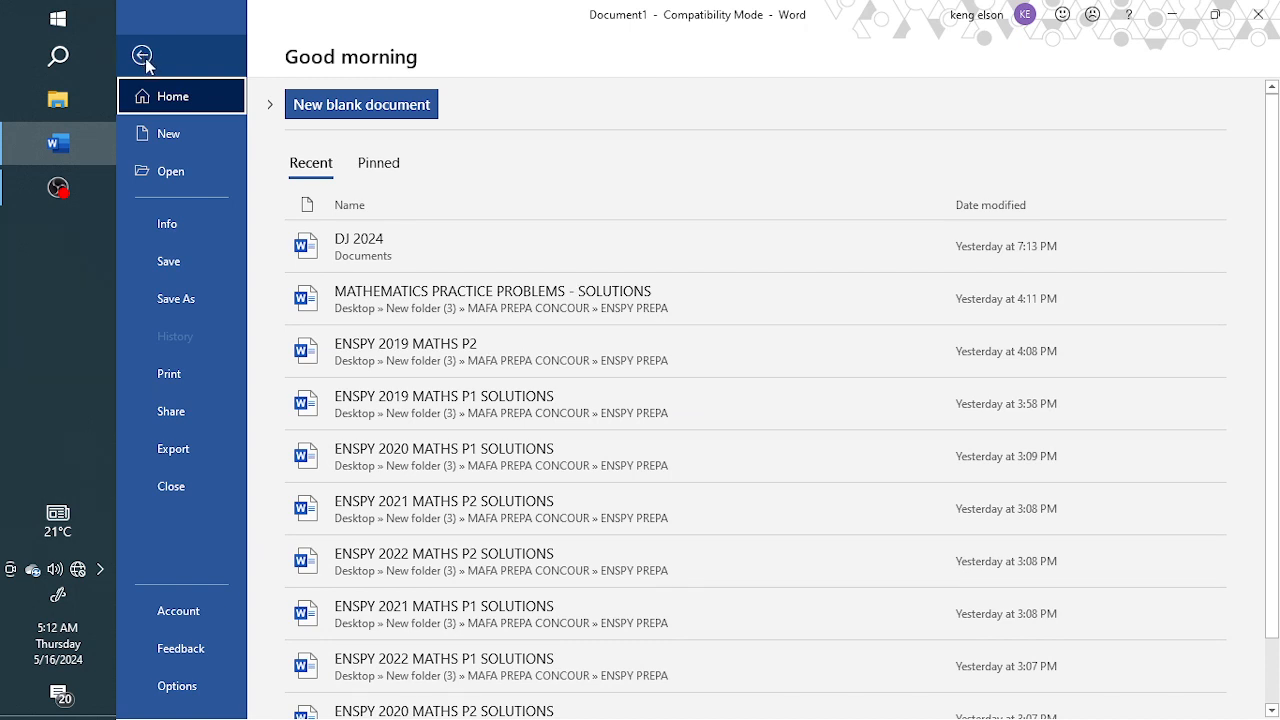
left_click(143, 57)
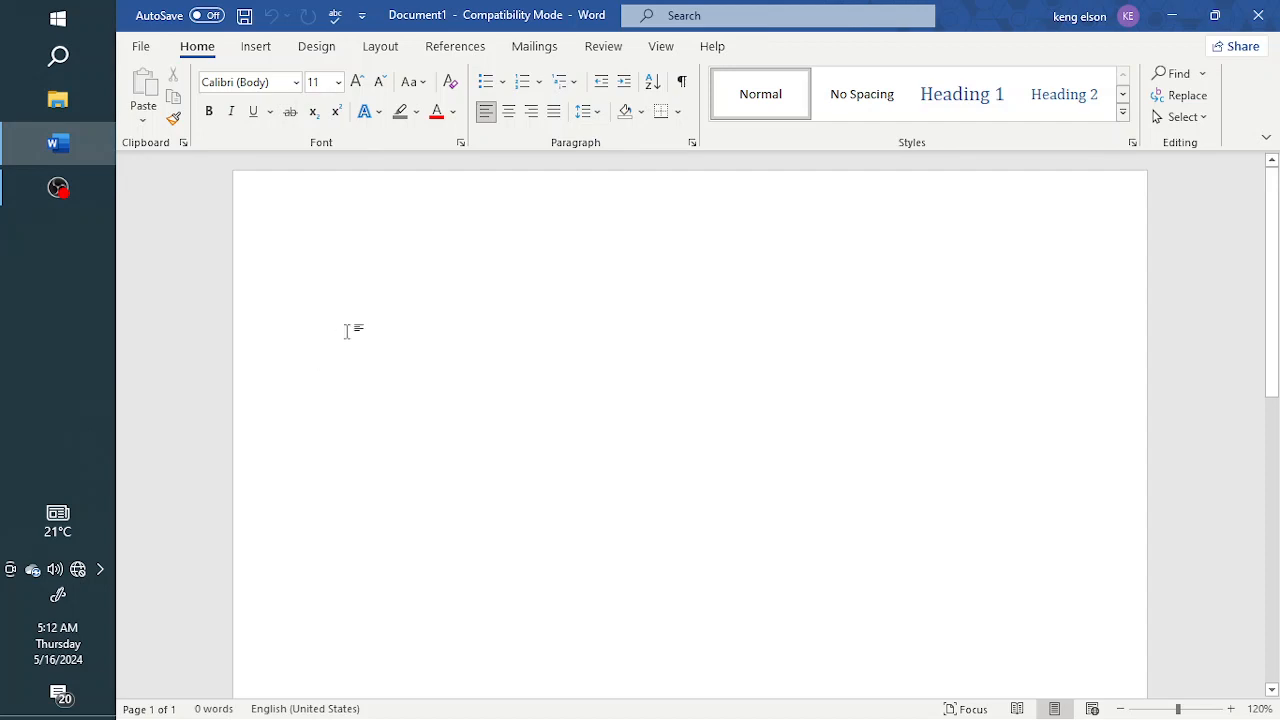
Step: Type the sentence "Hello, good eveninh to everyone. Hope you are doin great" in the blank document
type("Helo")
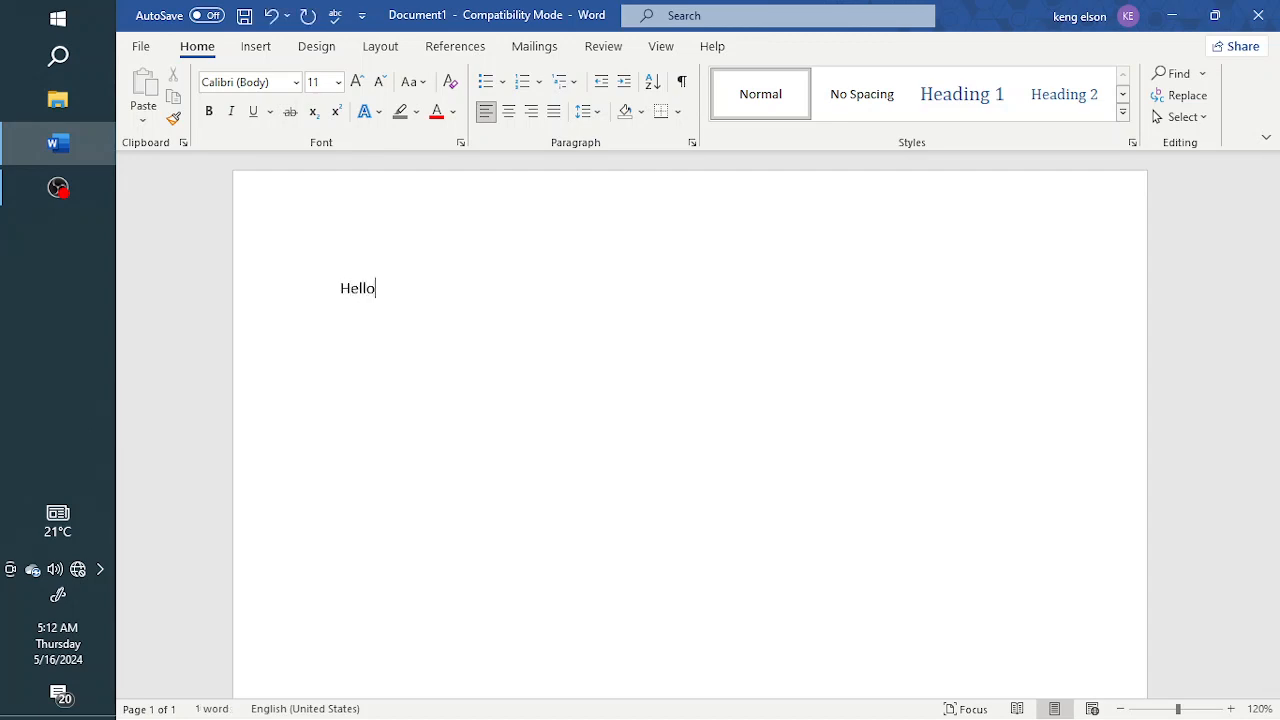
type(", good evenng")
type(" to ev")
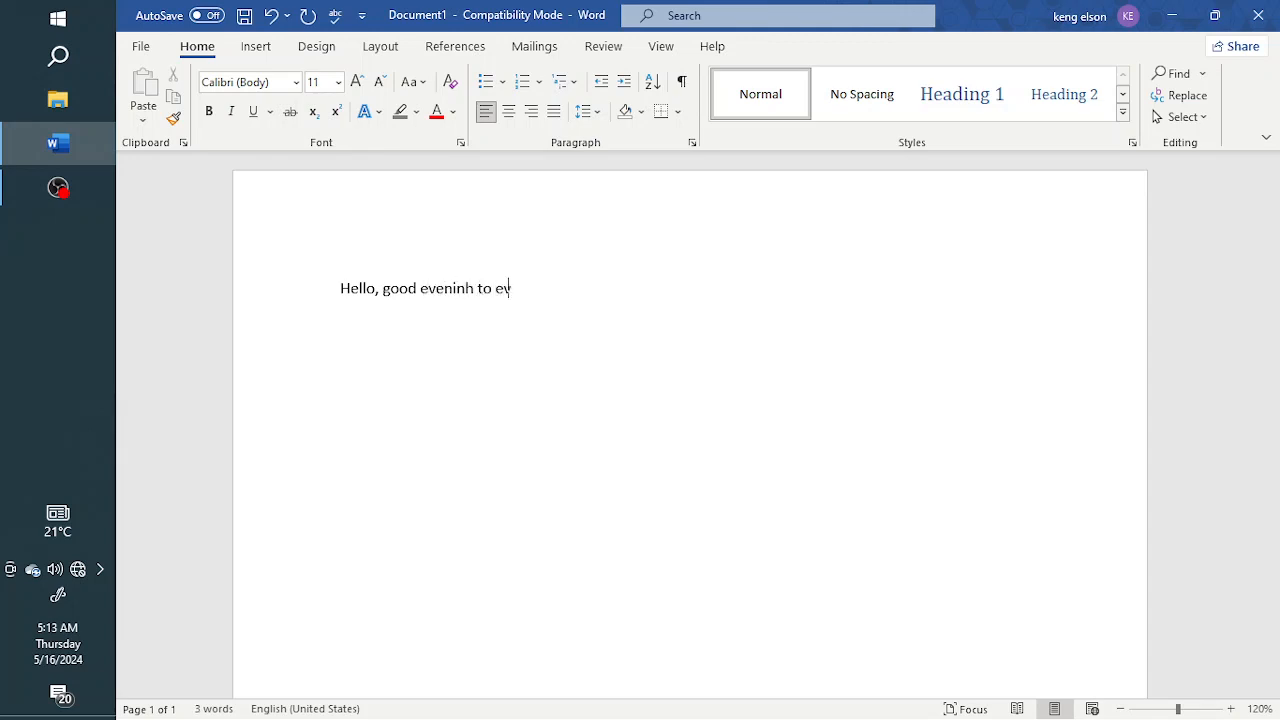
type("eryone.")
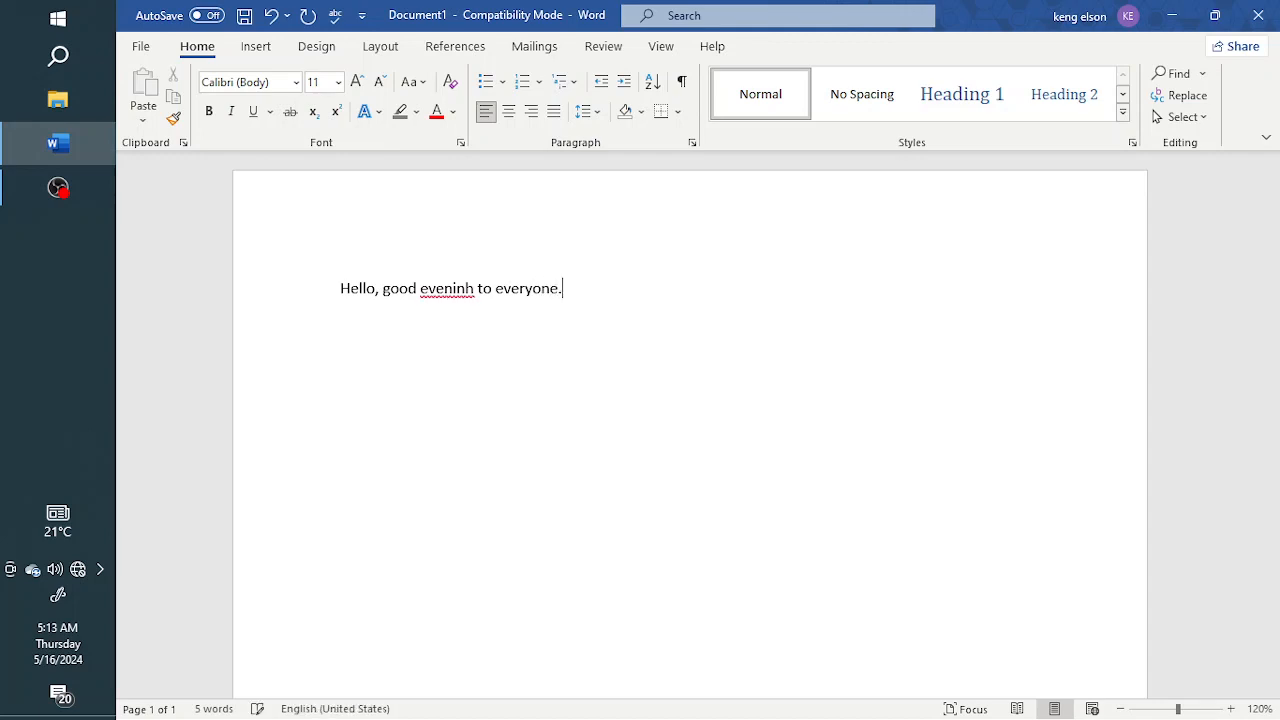
type(" hope you are doin great")
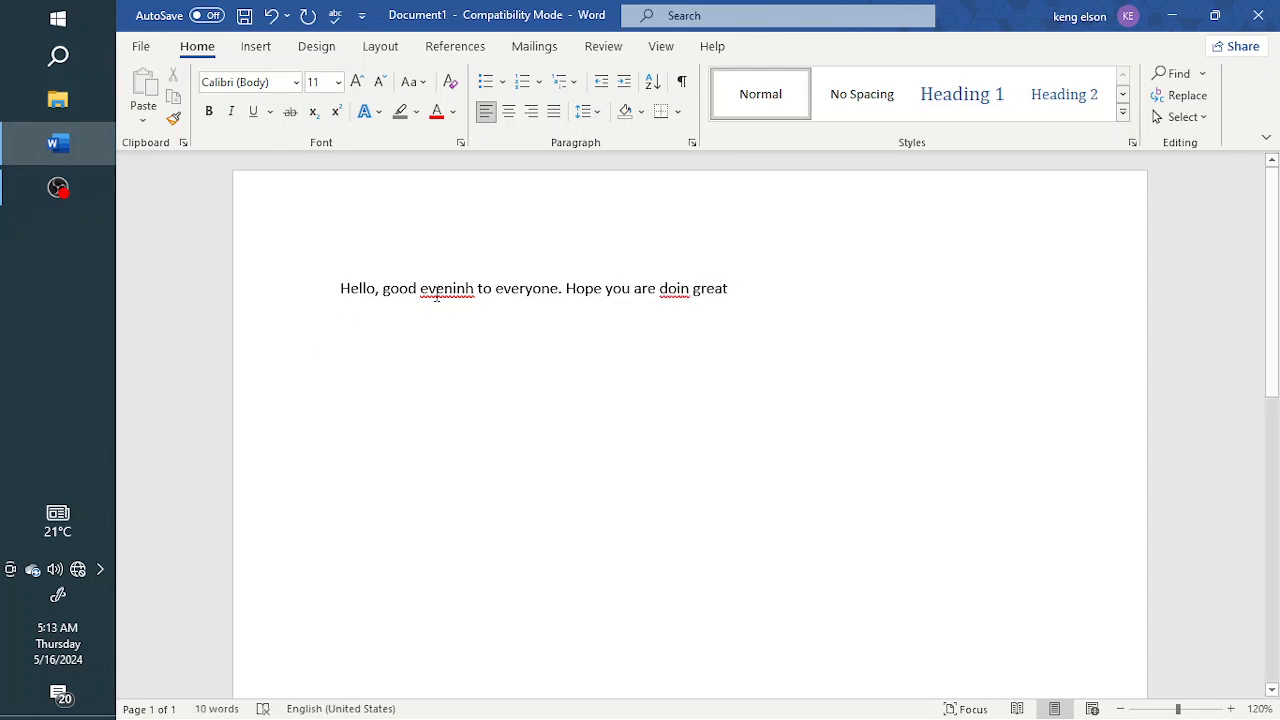
Step: Correct the misspellings so the sentence reads "good evening" and "doing great"
left_click(476, 290)
key("BackSpace")
key("BackSpace")
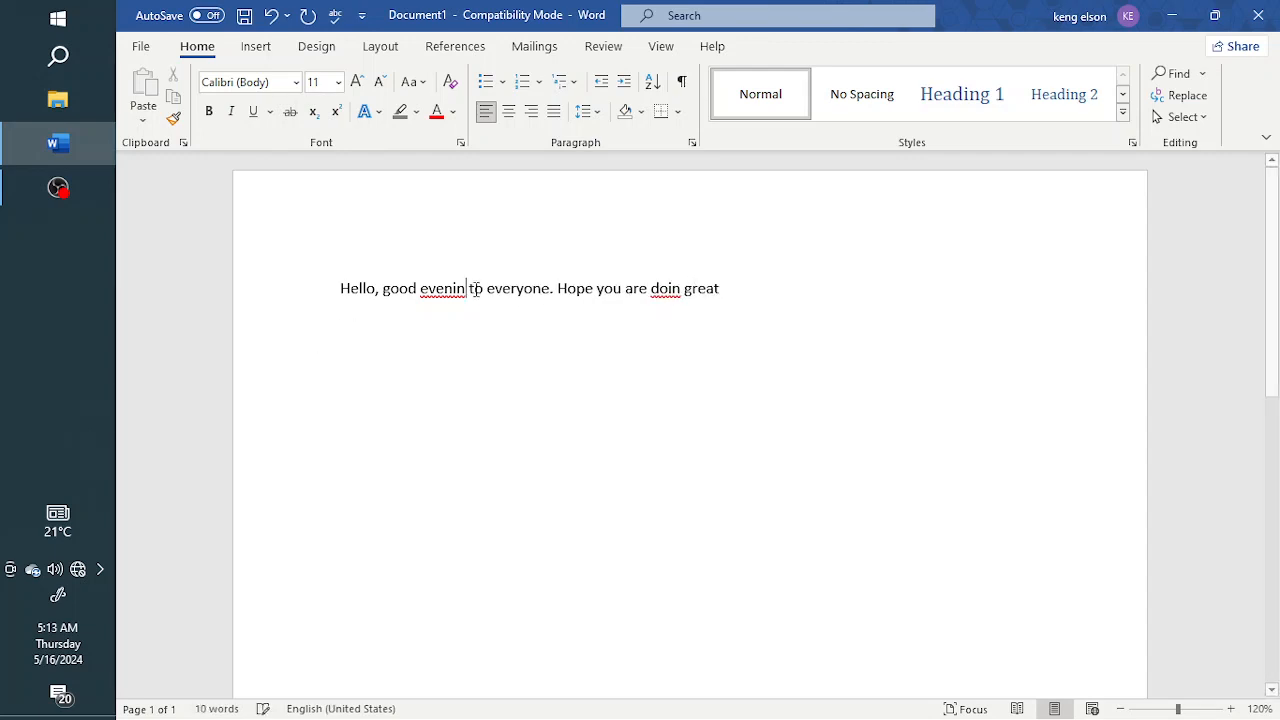
type("g")
key("BackSpace")
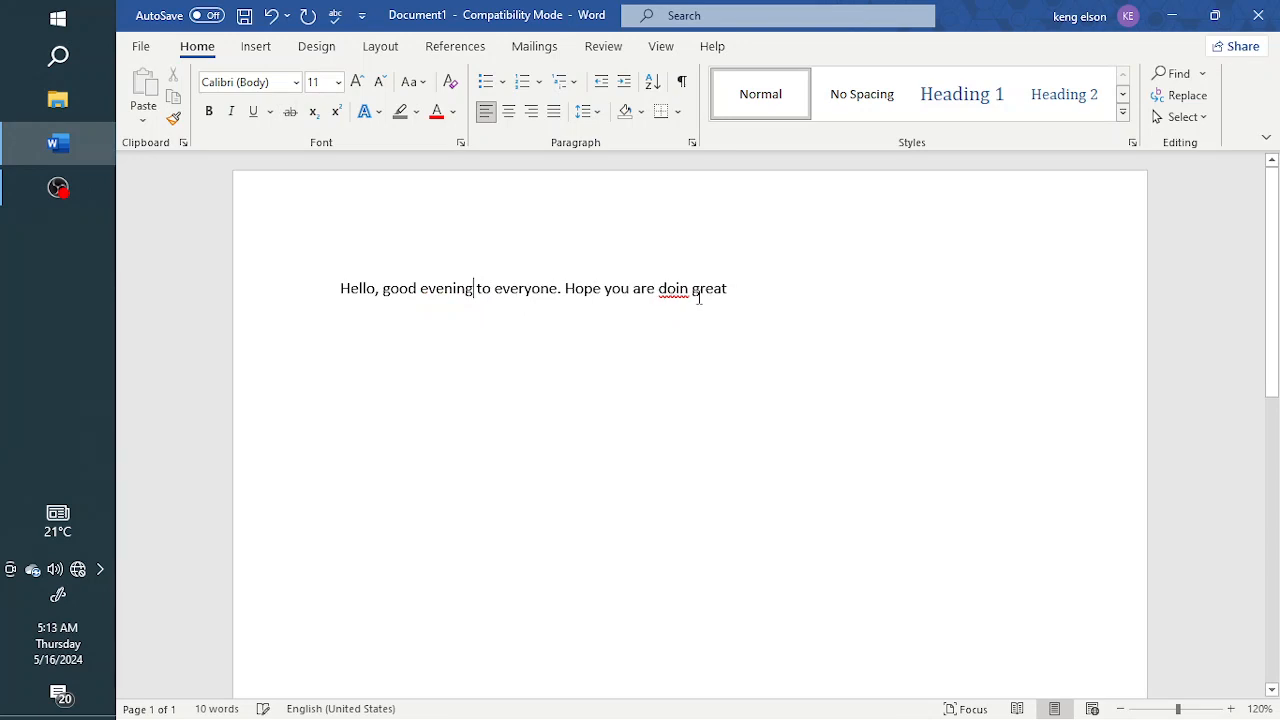
left_click(689, 289)
type("g")
Step: Select the whole sentence and copy it
left_click_drag(340, 288, 738, 293)
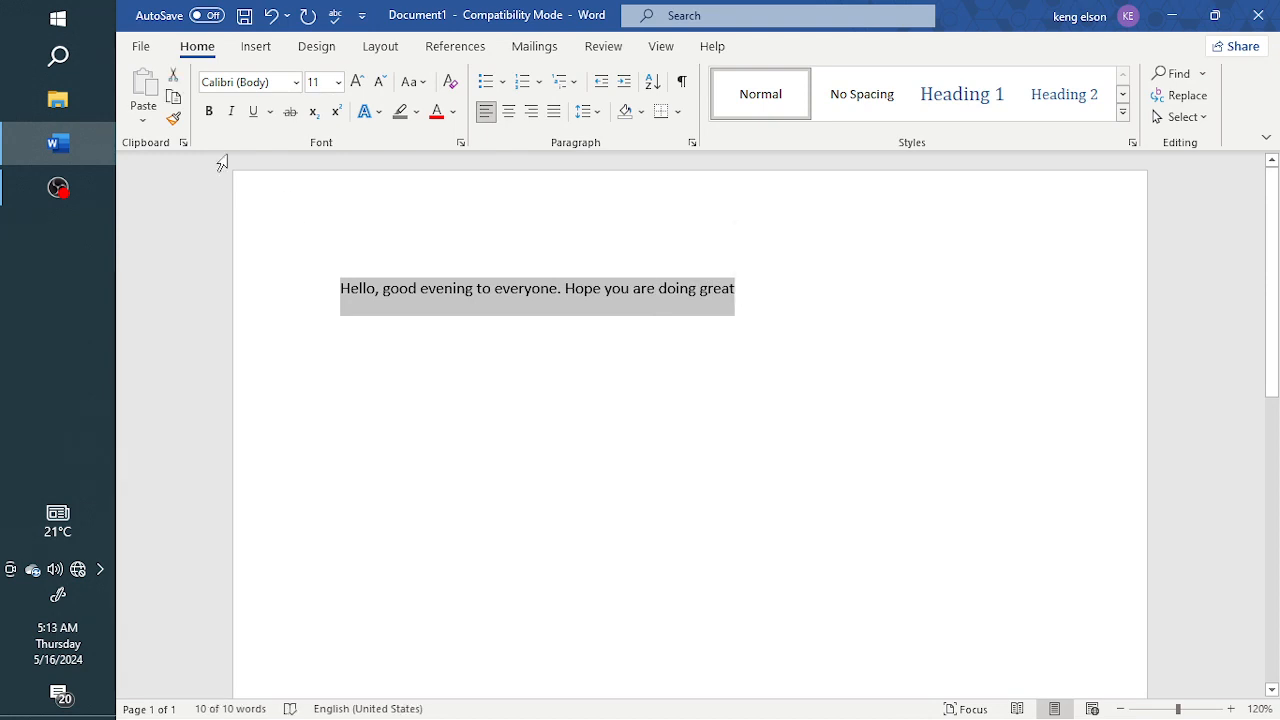
left_click(175, 100)
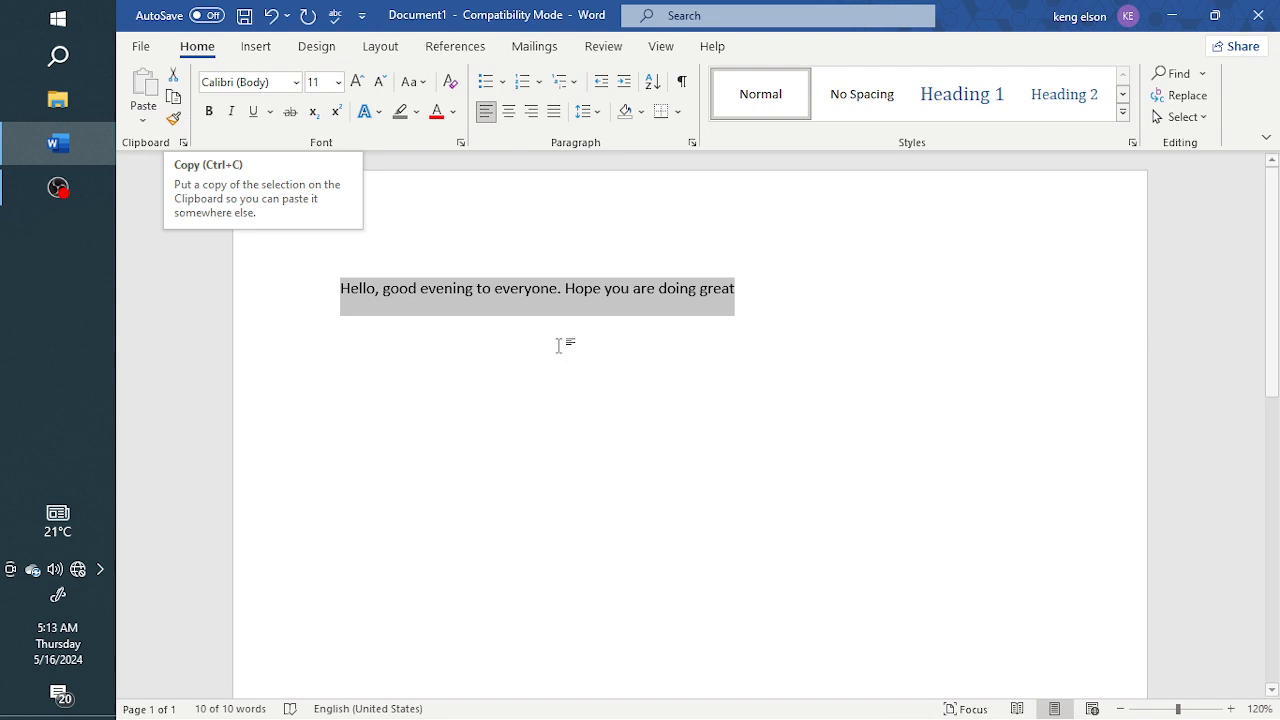
left_click(473, 309)
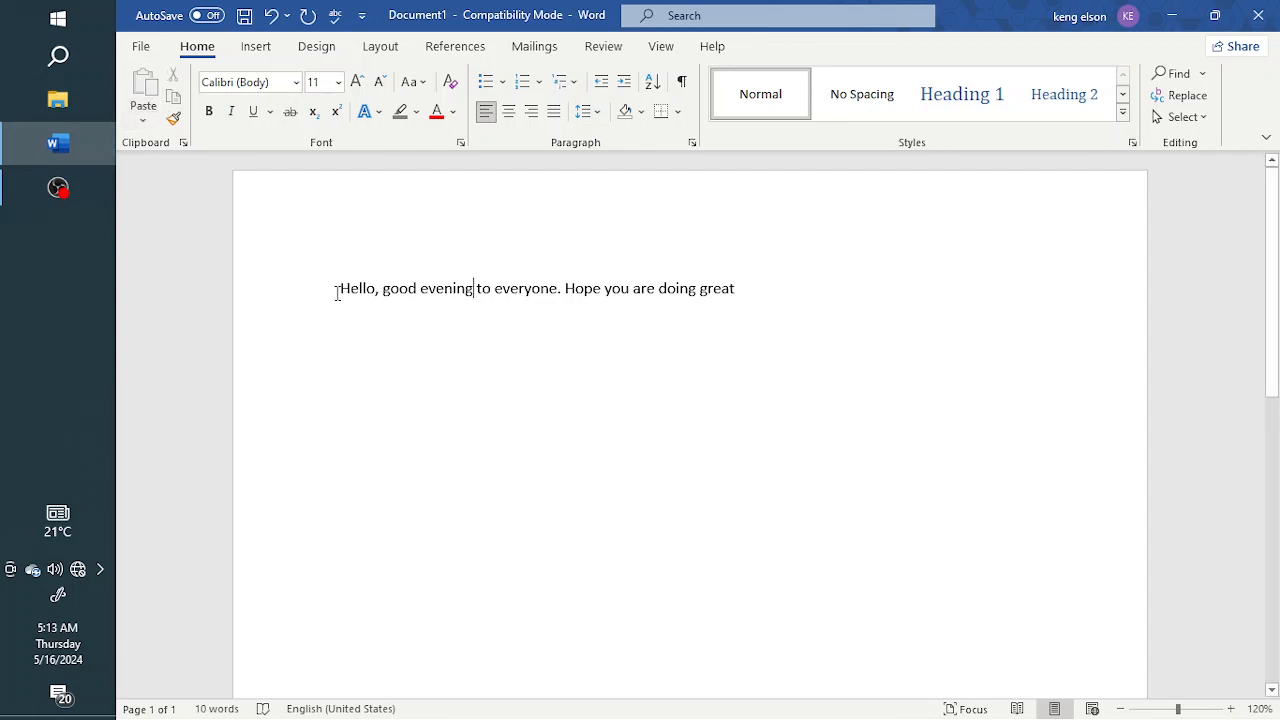
Step: Select the sentence again and view the Clipboard pane before closing it
left_click_drag(338, 289, 763, 319)
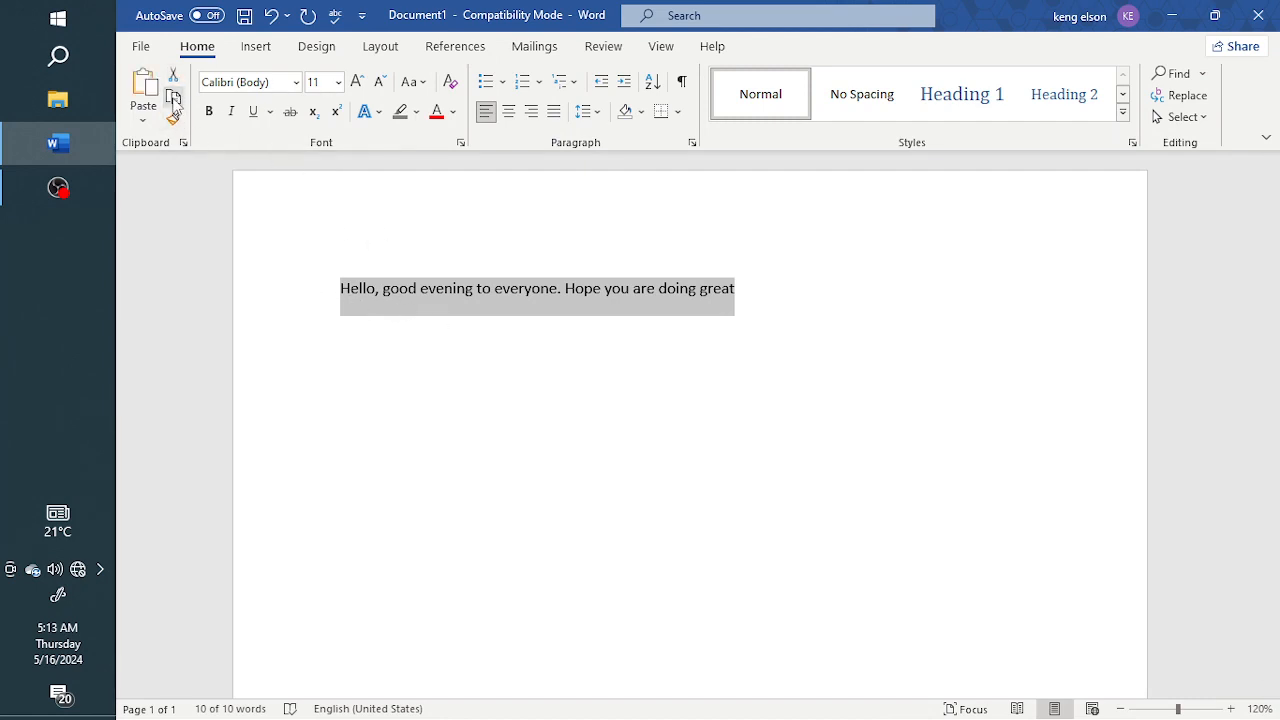
left_click(183, 142)
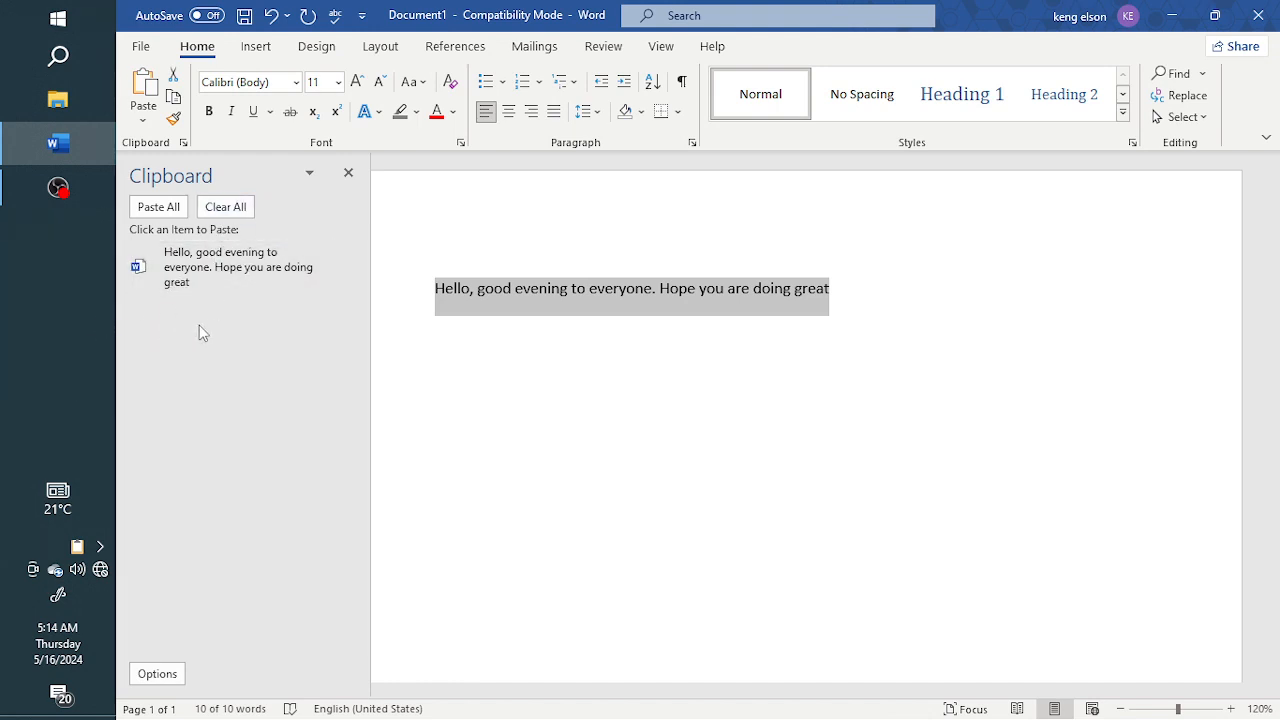
left_click(348, 172)
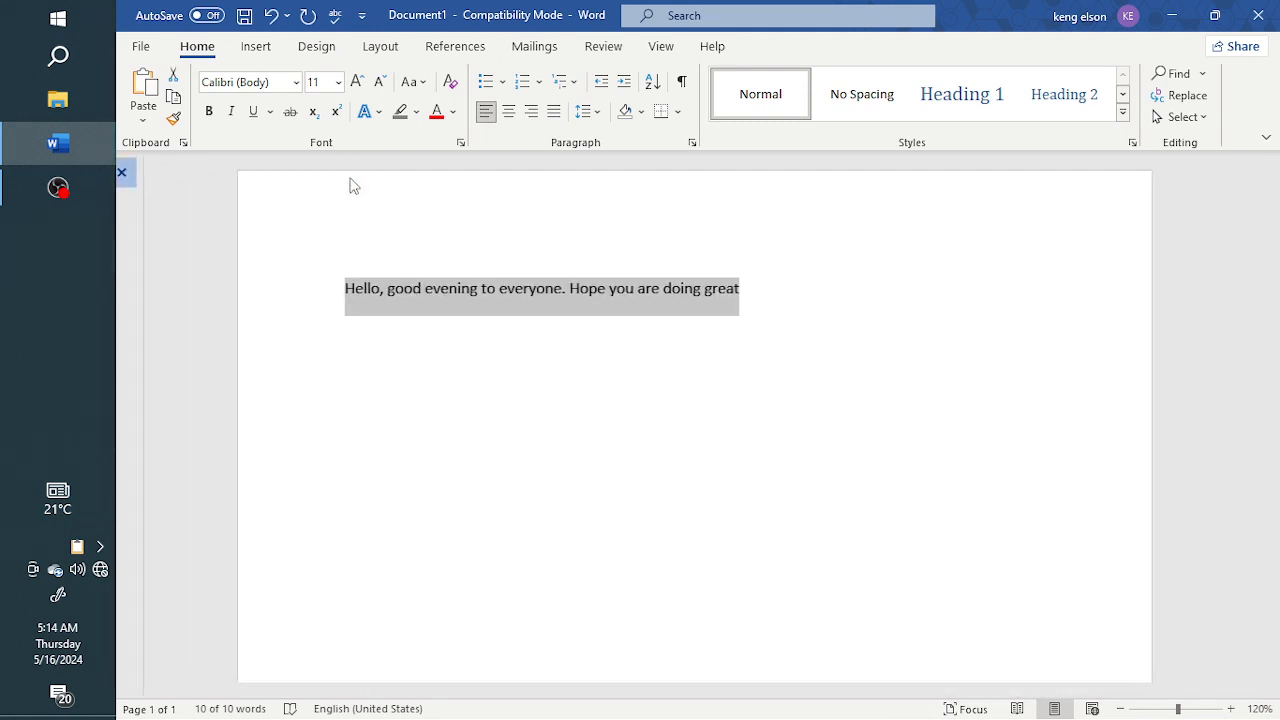
Step: Paste the copied sentence two lines below the original
left_click(748, 298)
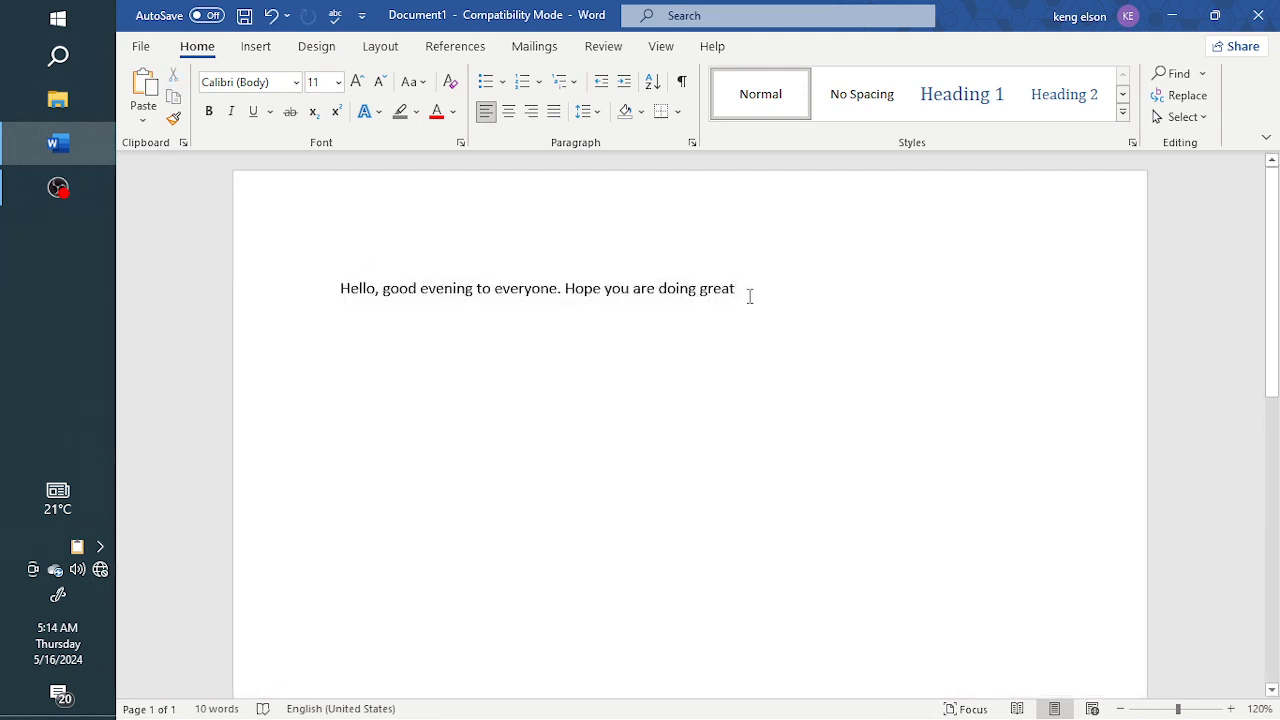
key("Return")
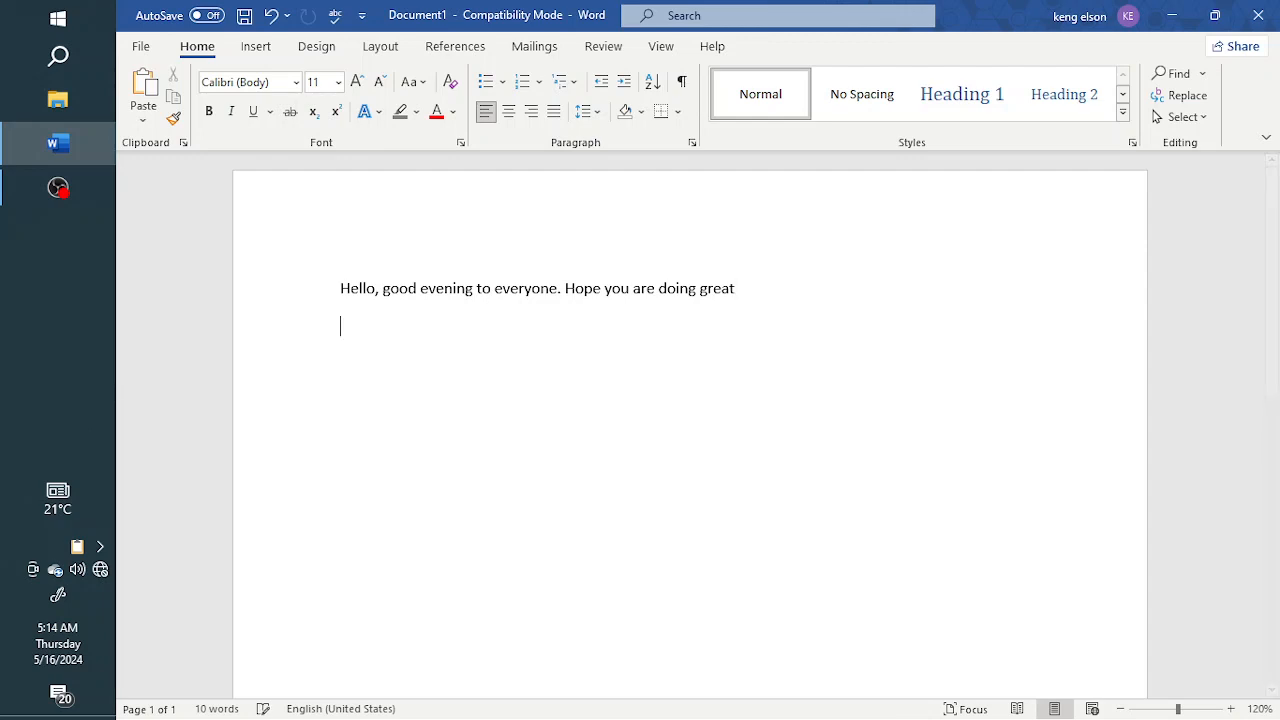
key("Return")
left_click(146, 90)
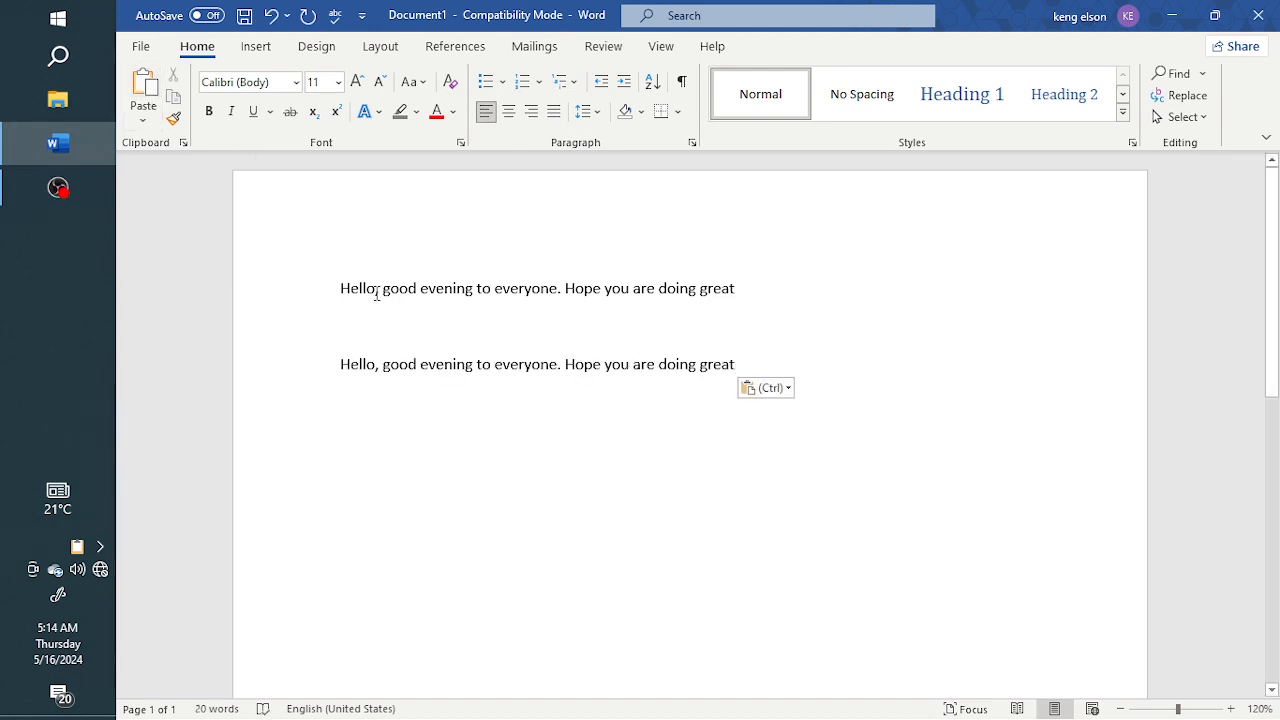
Step: Delete the pasted second sentence and the blank lines above it
left_click_drag(352, 370, 797, 420)
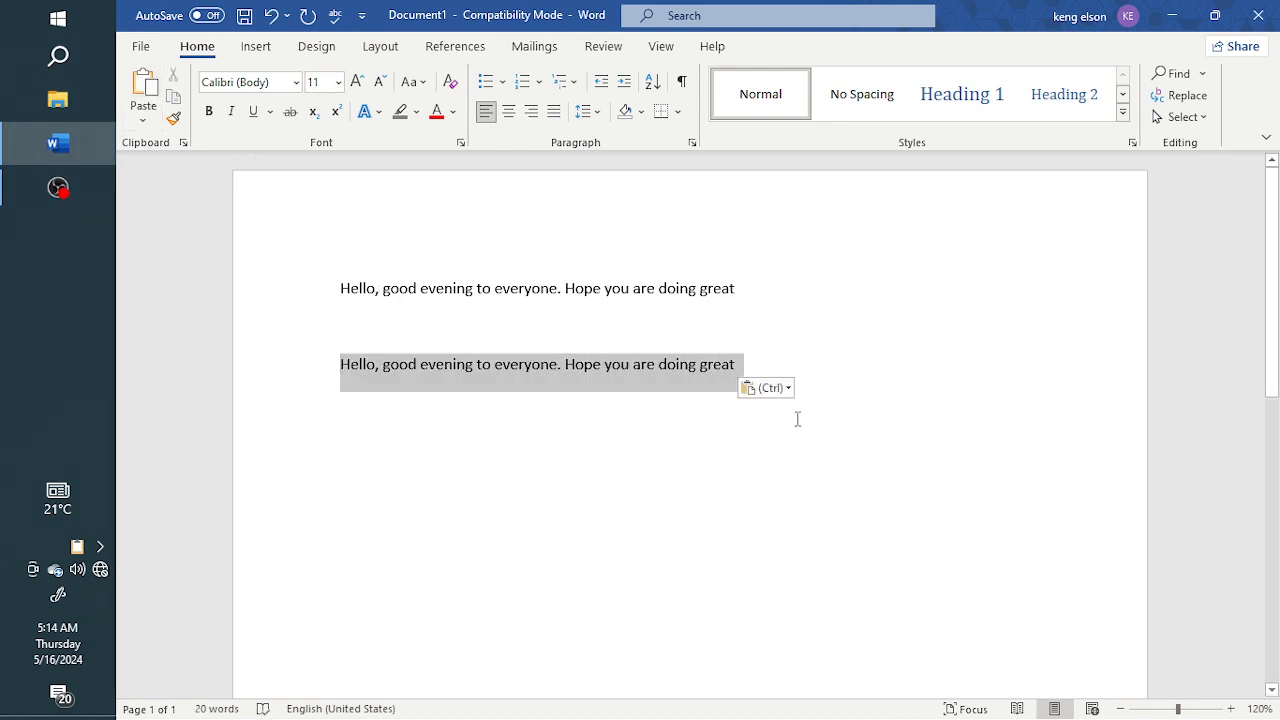
key("BackSpace")
key("BackSpace")
key("BackSpace")
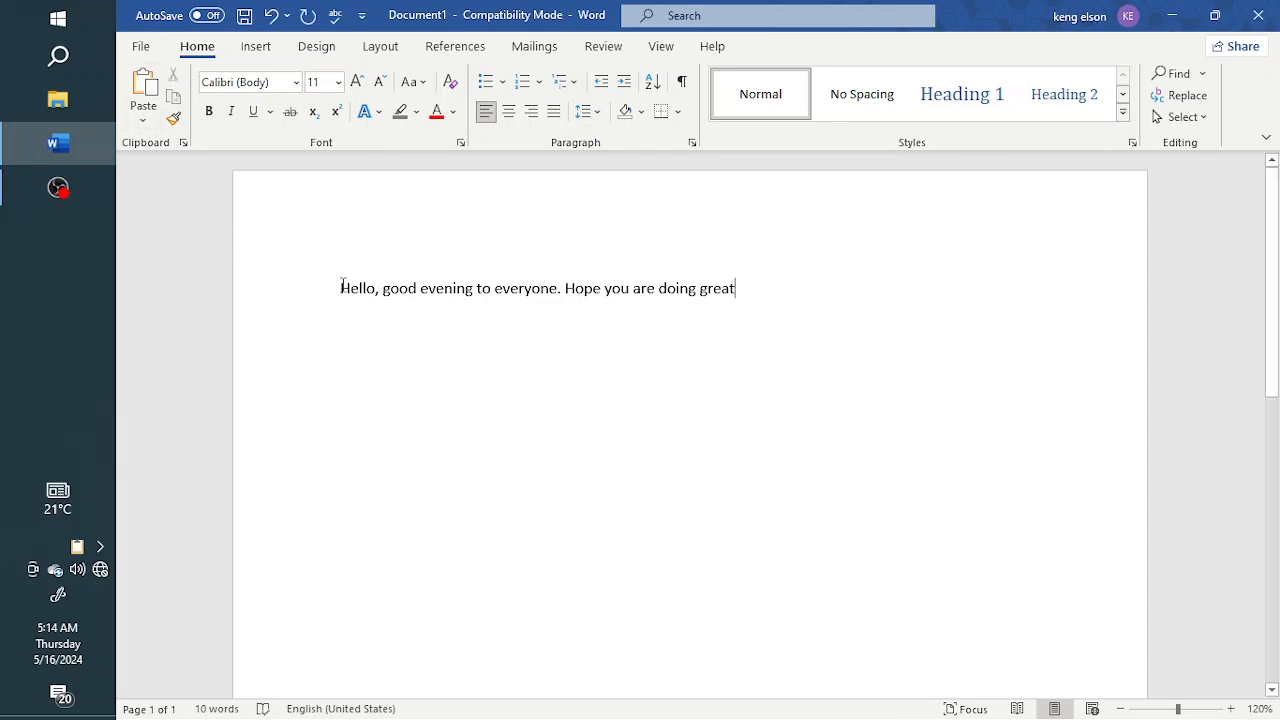
Step: Select the whole sentence and cut it from the document
left_click_drag(340, 290, 736, 294)
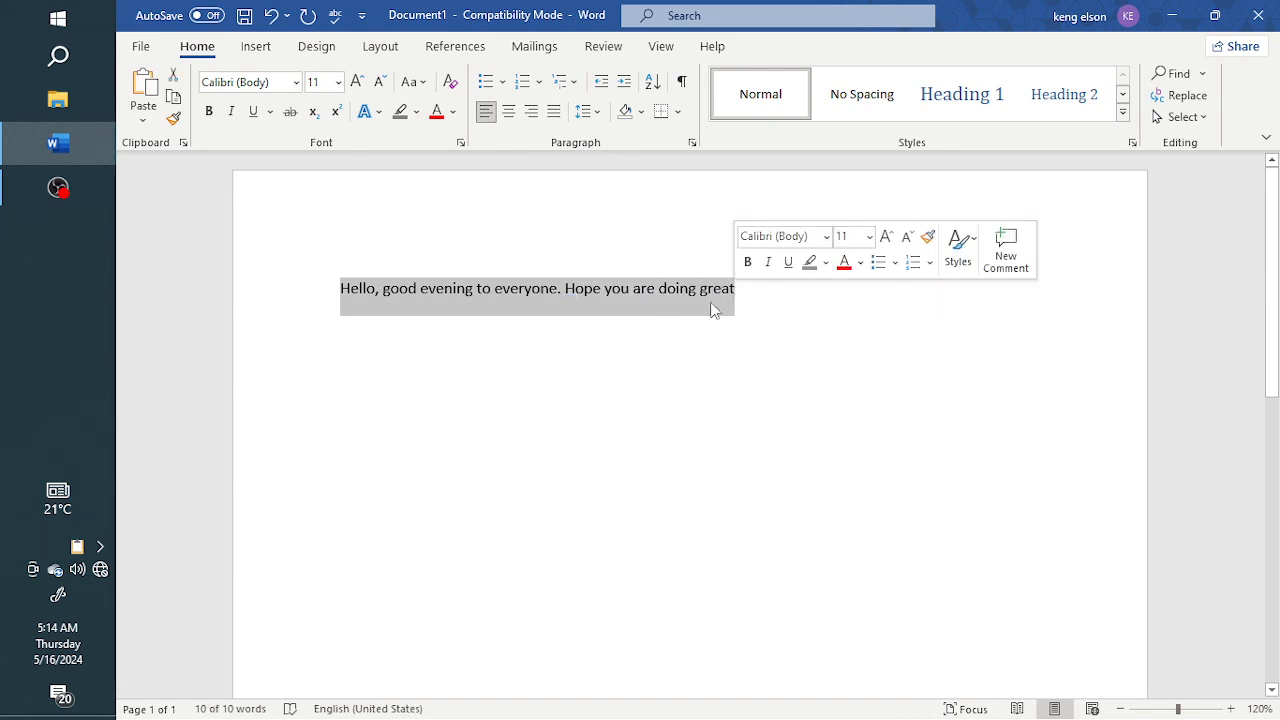
left_click(174, 78)
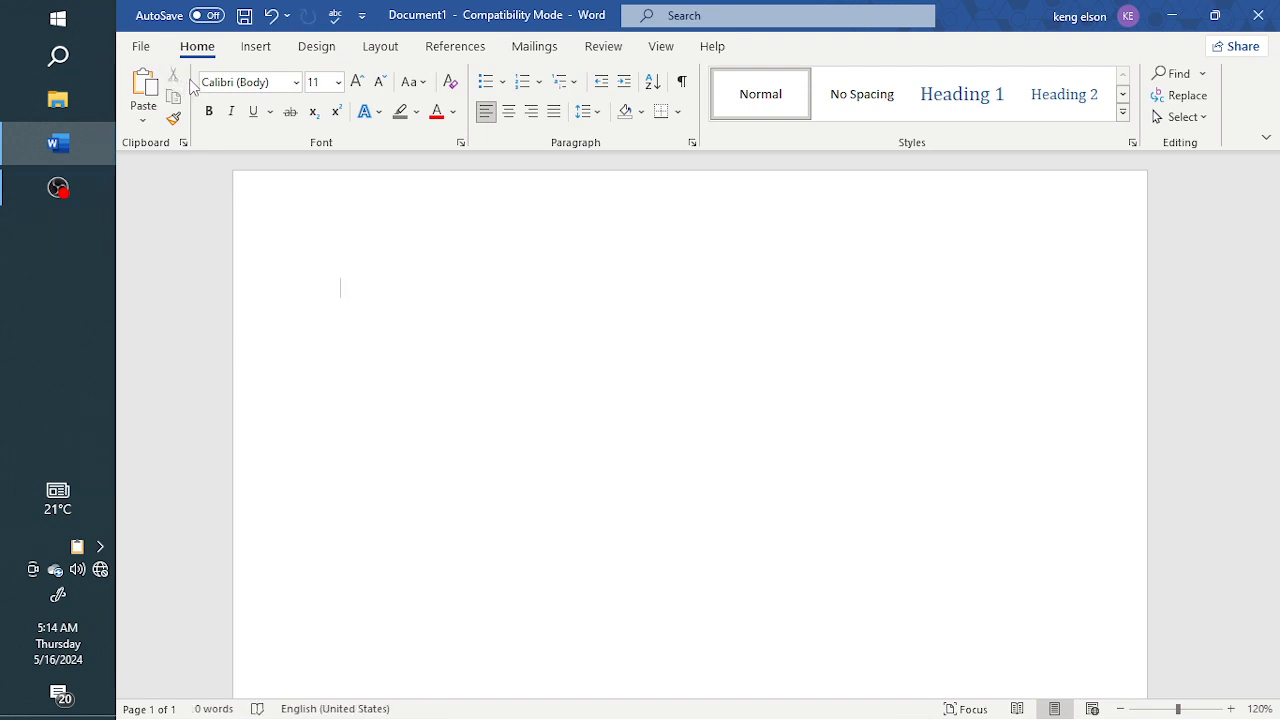
Step: Paste the cut sentence back into the document and open the Clipboard pane
left_click(147, 88)
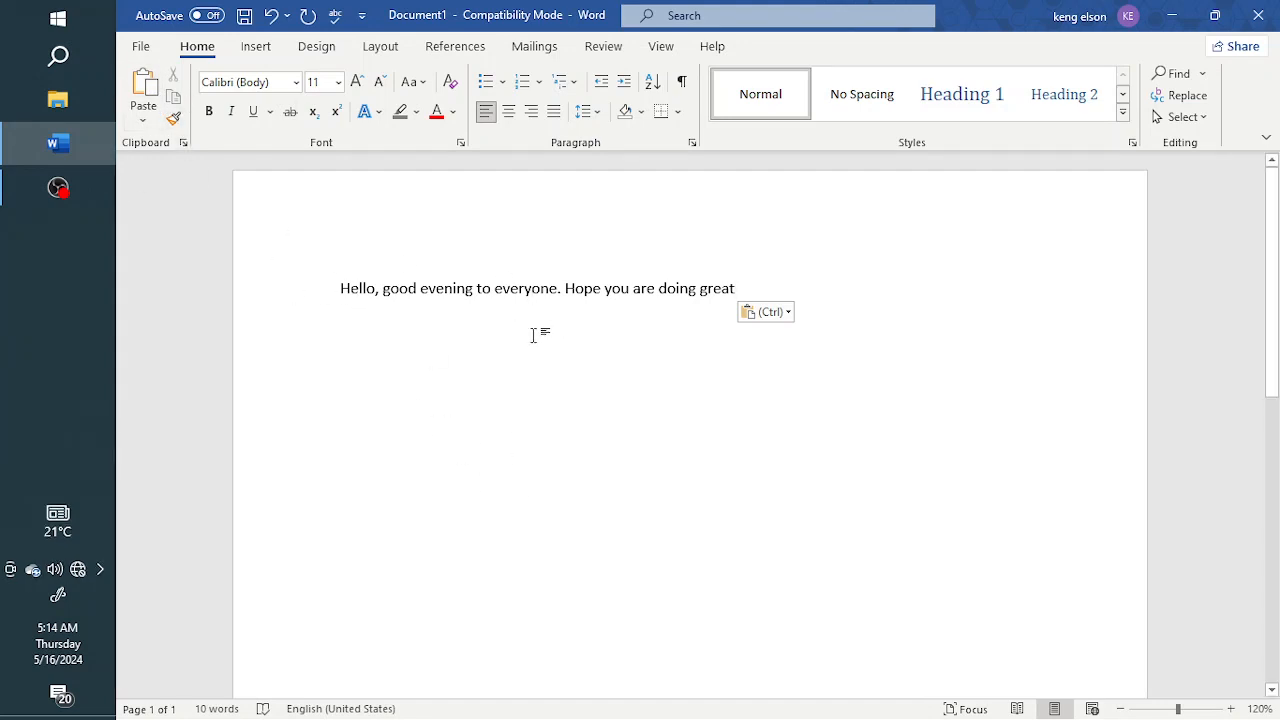
left_click(183, 143)
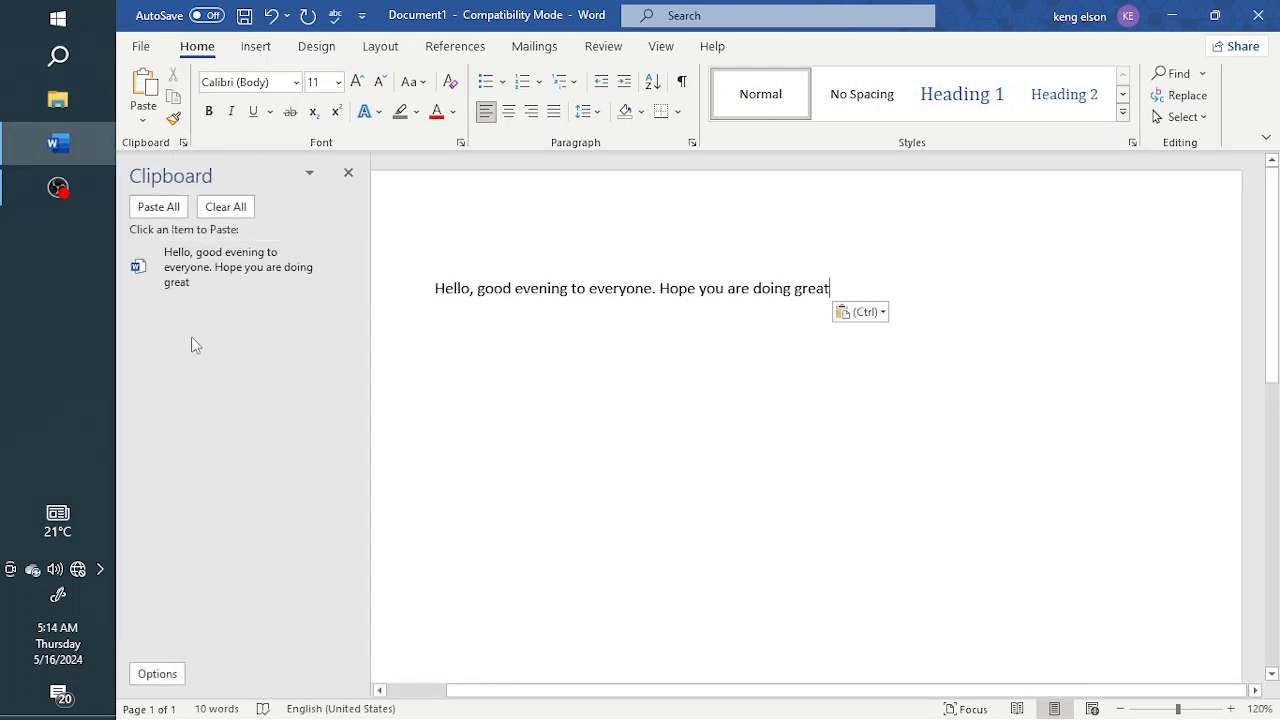
Step: Close the Clipboard pane, then delete the whole sentence and undo the deletion
left_click(348, 173)
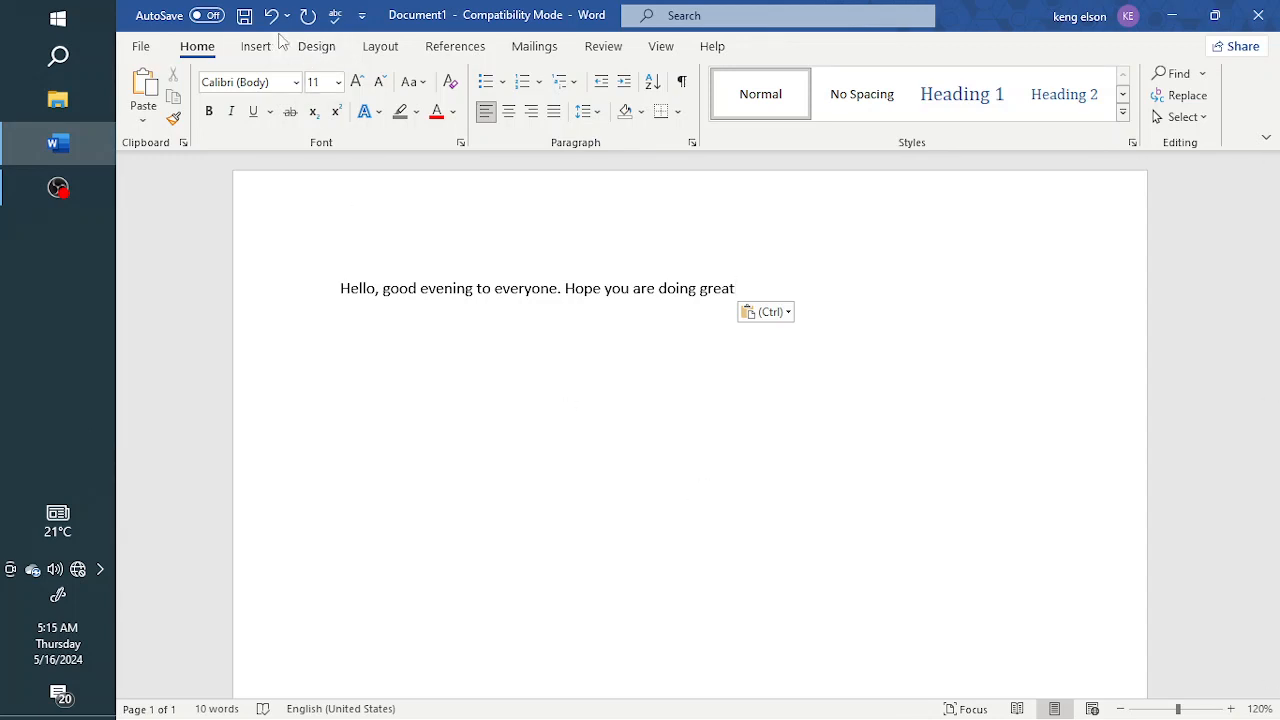
left_click(688, 403)
left_click_drag(341, 293, 732, 311)
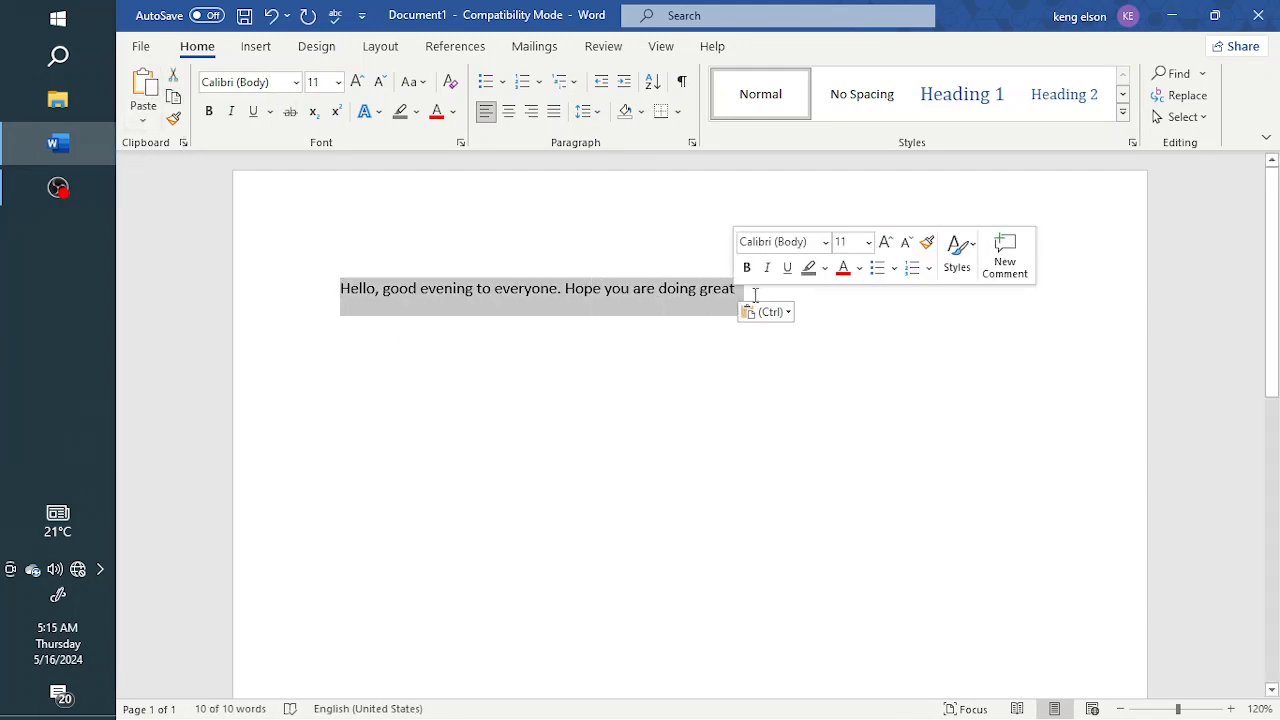
key("Delete")
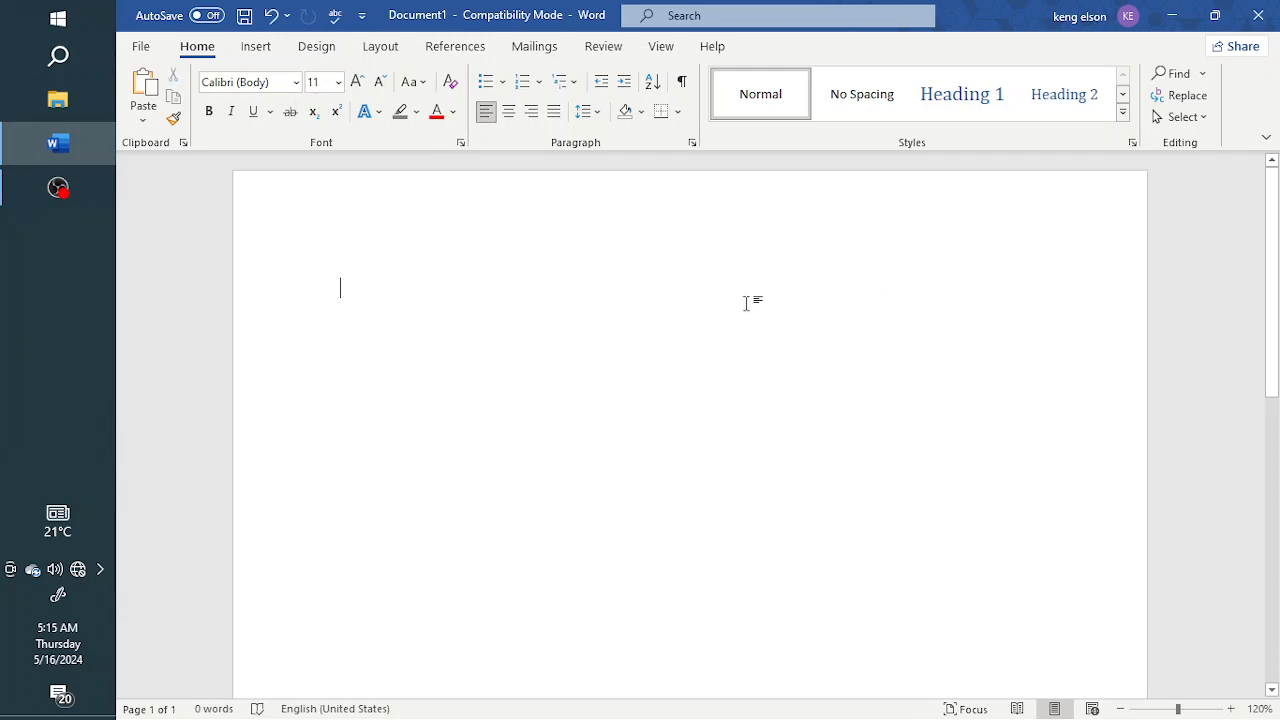
key("ctrl+z")
Step: Add the lines 'Ctrl C = copy' and 'Ctrl V = paste' below the sentence
left_click(746, 303)
key("Return")
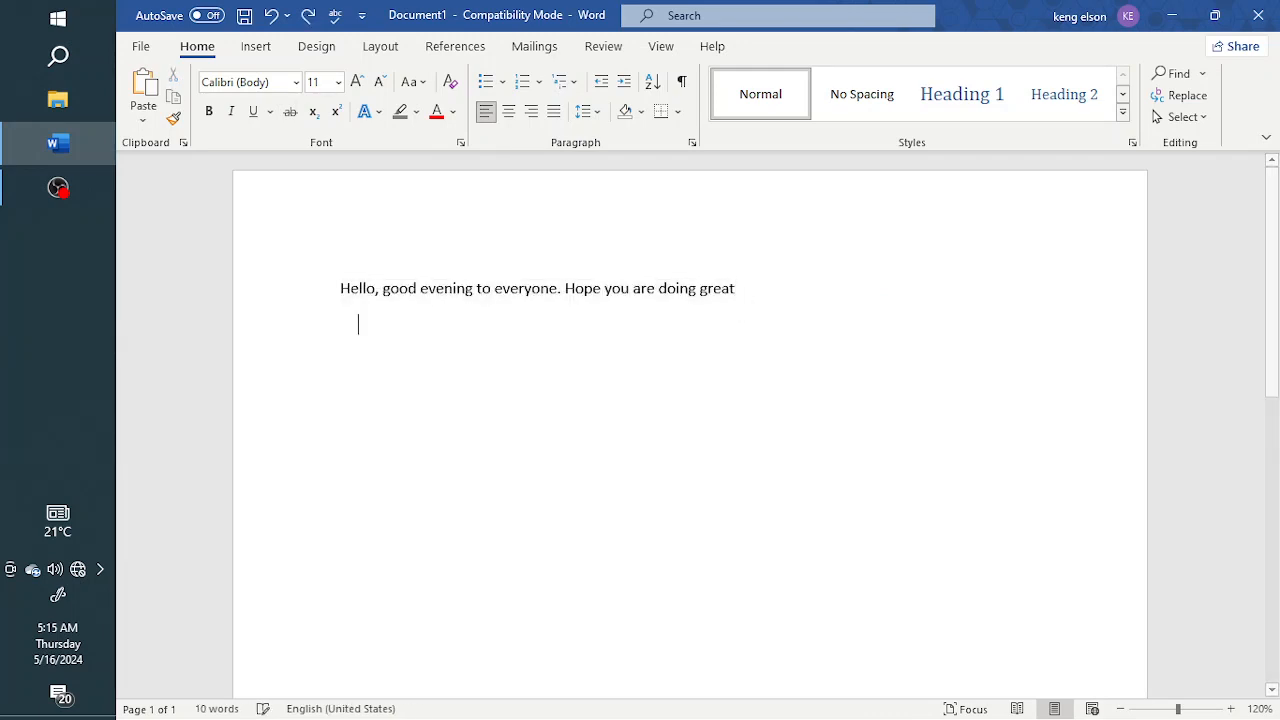
type("Crt")
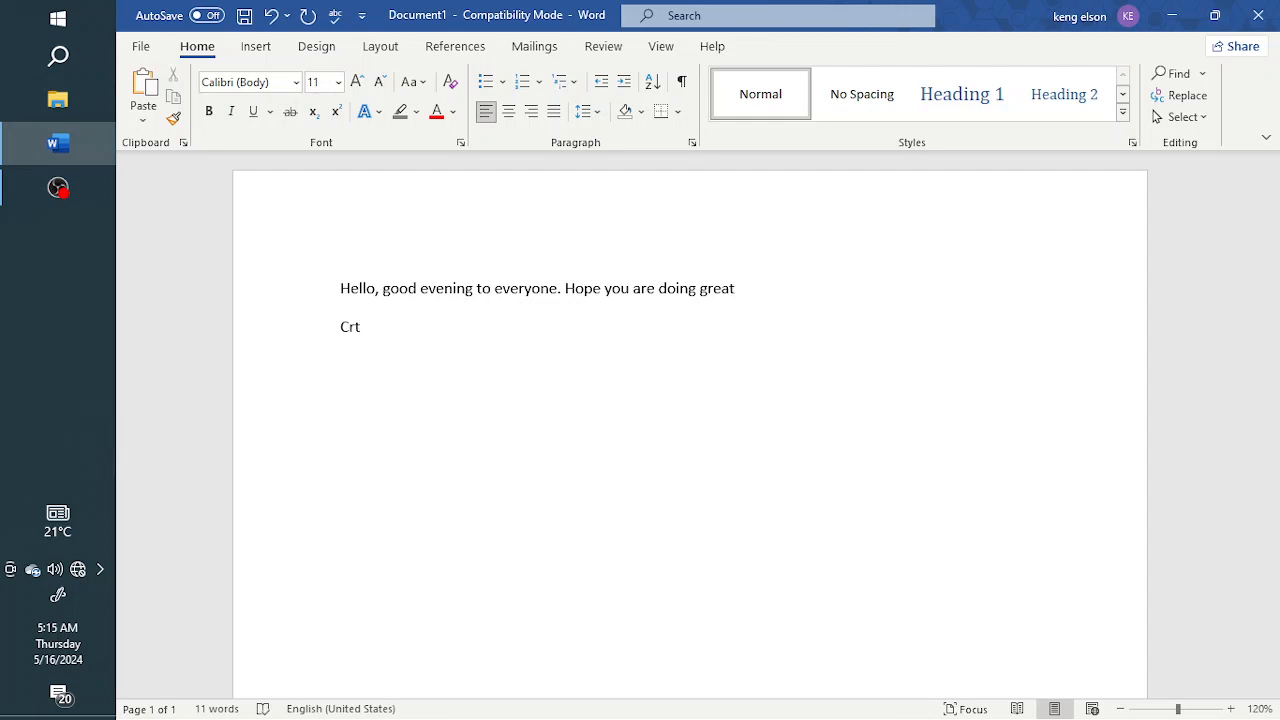
key("BackSpace")
key("BackSpace")
type("tr")
type("l C")
type(" = copy ")
type("C")
type("tr")
type("l V = pa")
type("ste ")
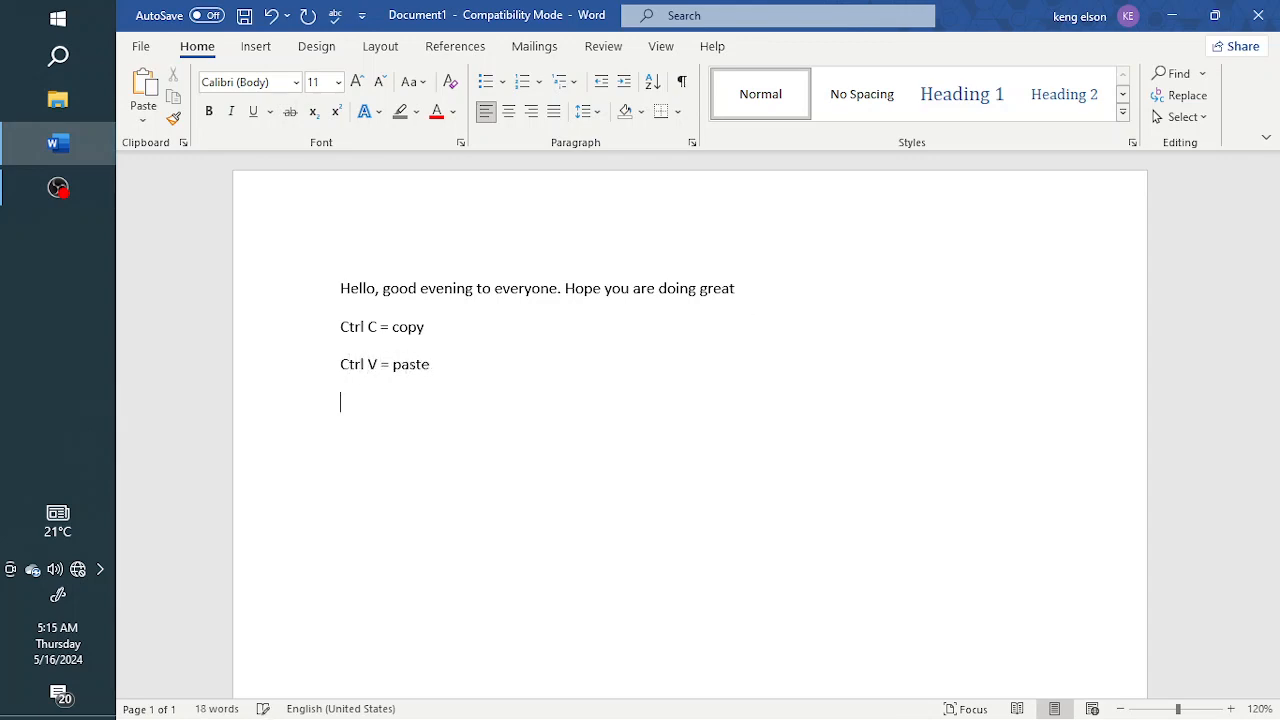
type("Ctrl X = cut")
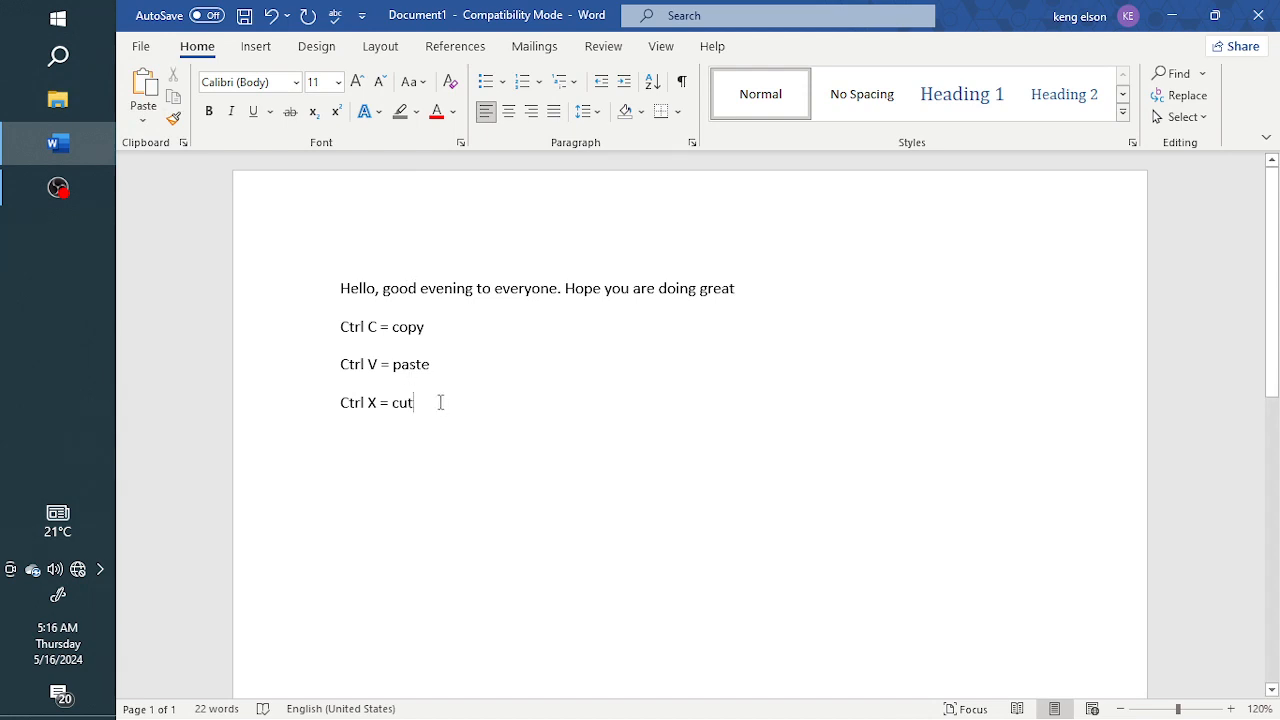
Step: Add a third line 'Ctrl X = cut' and start a new line
key("Return")
Step: Zoom in, select the first sentence and browse the font list in the Font dialog before closing it
left_click(1231, 710)
left_click(1231, 710)
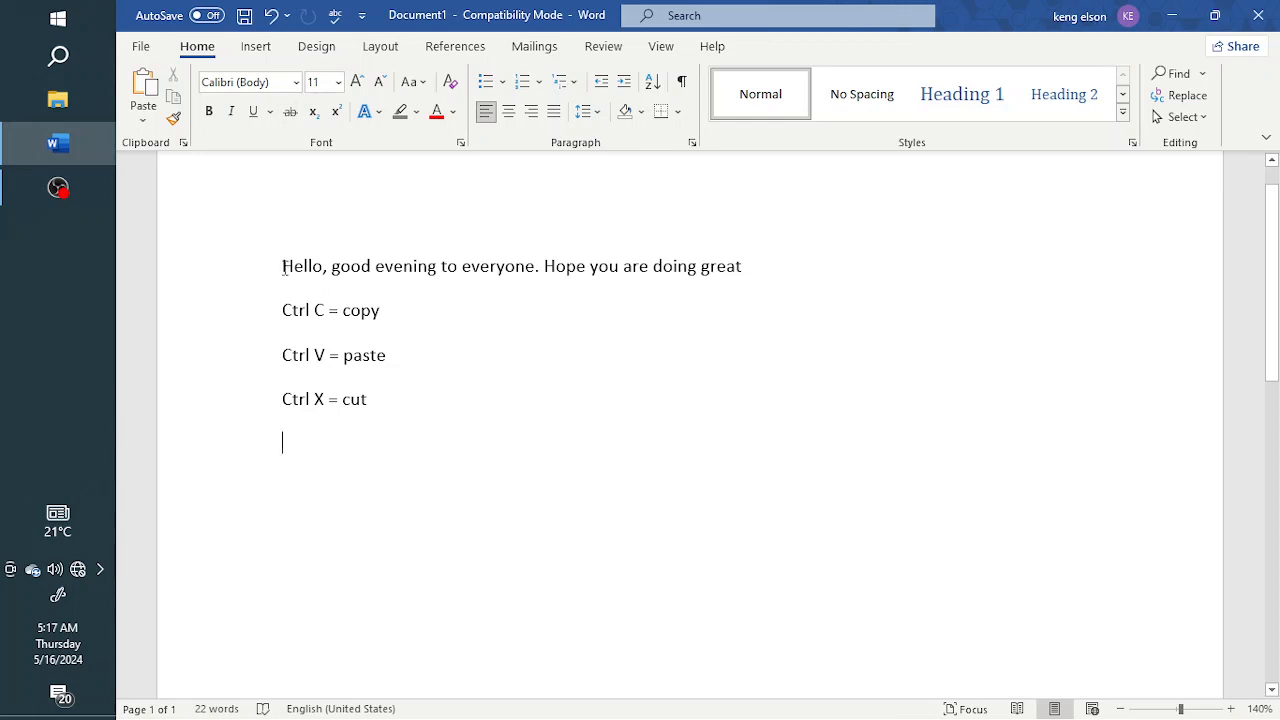
left_click_drag(283, 266, 748, 268)
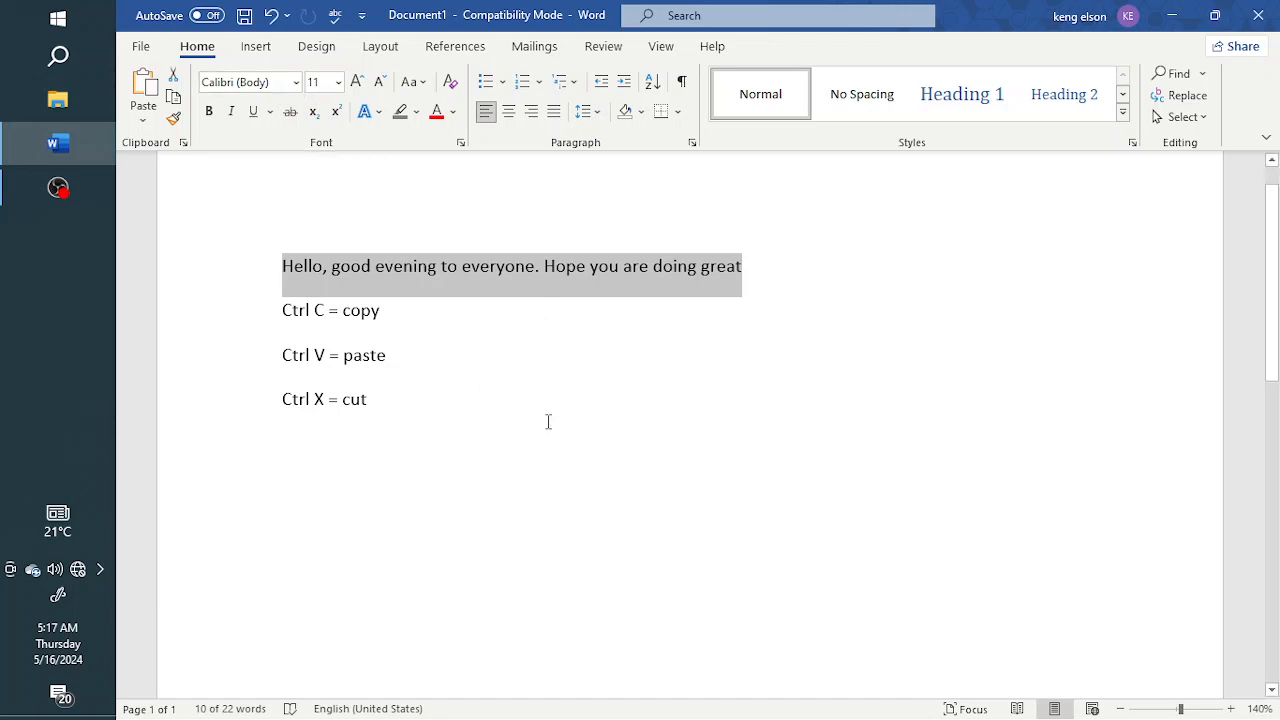
key("ctrl+d")
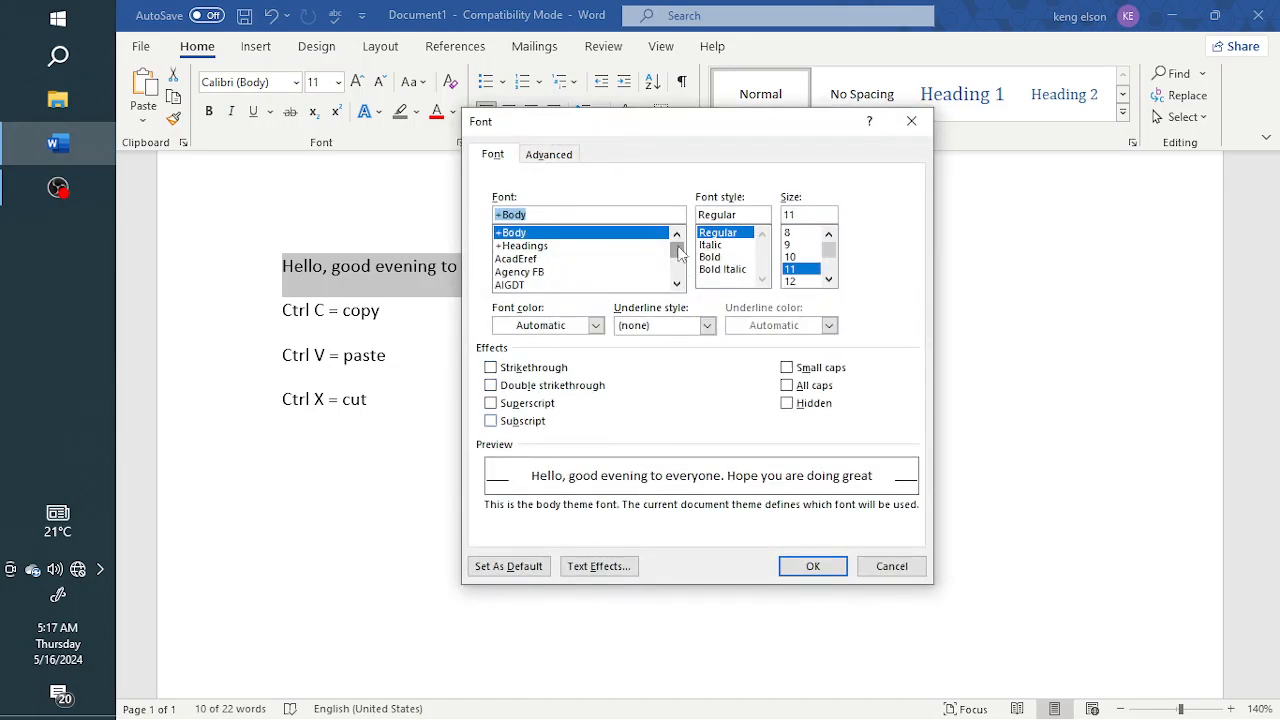
left_click(676, 284)
left_click(676, 284)
left_click(676, 284)
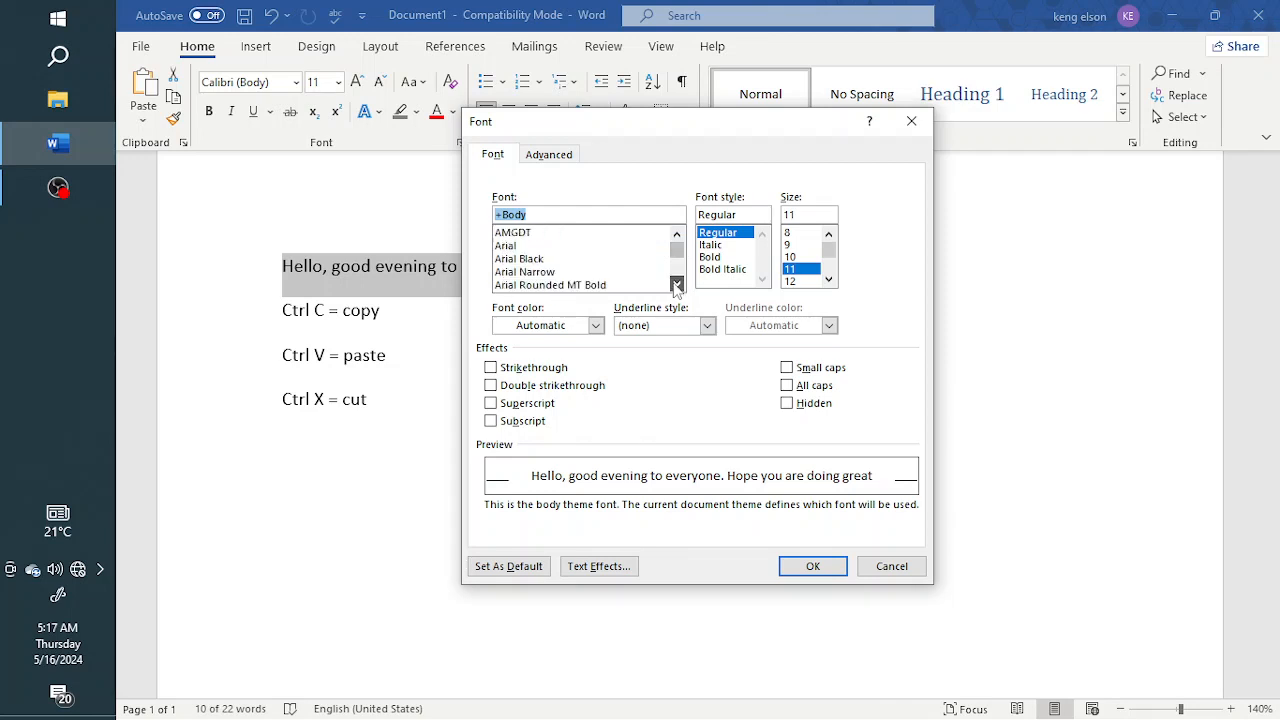
left_click(676, 284)
left_click(911, 122)
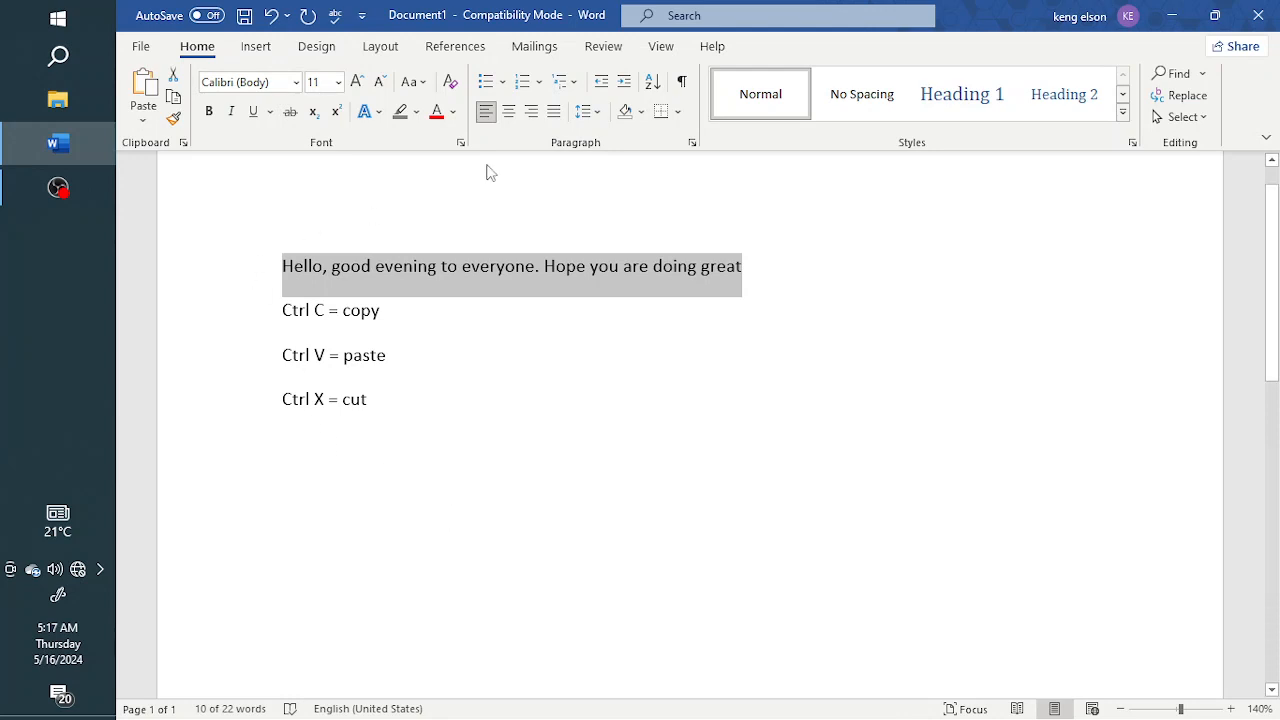
Step: Set the selected sentence's font to Century Schoolbook
left_click(296, 86)
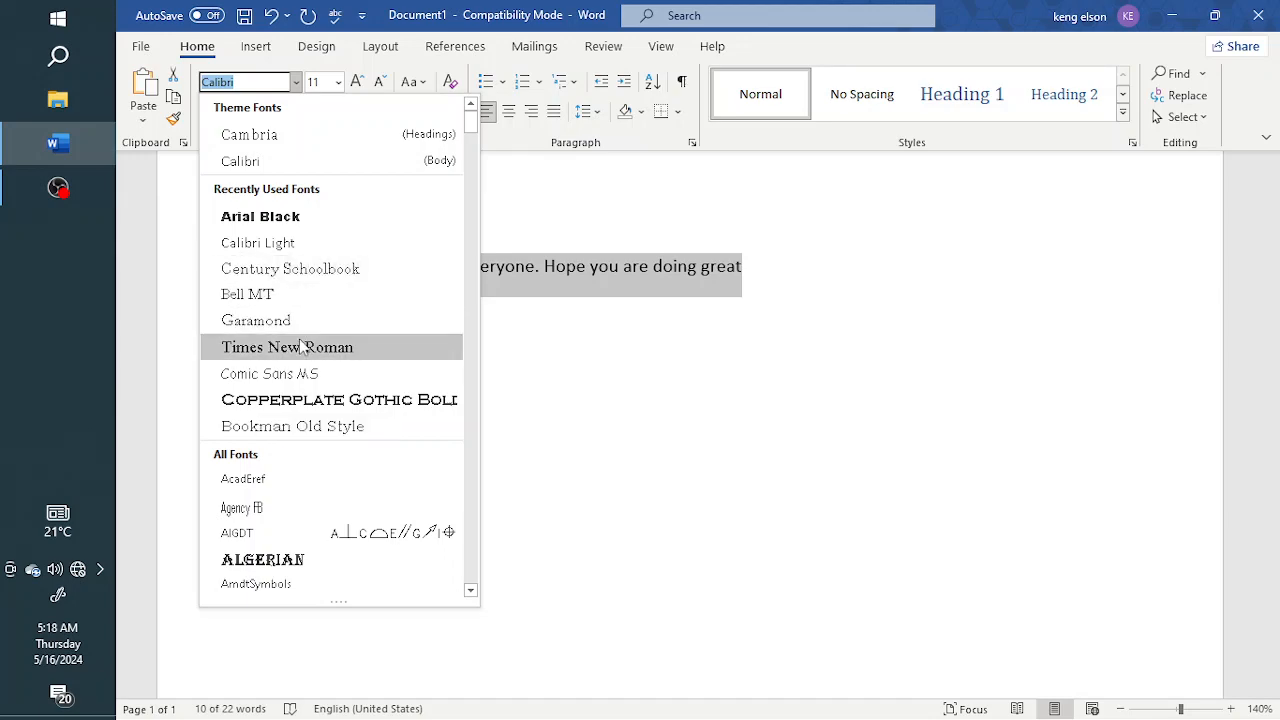
scroll(331, 320, "down", 10)
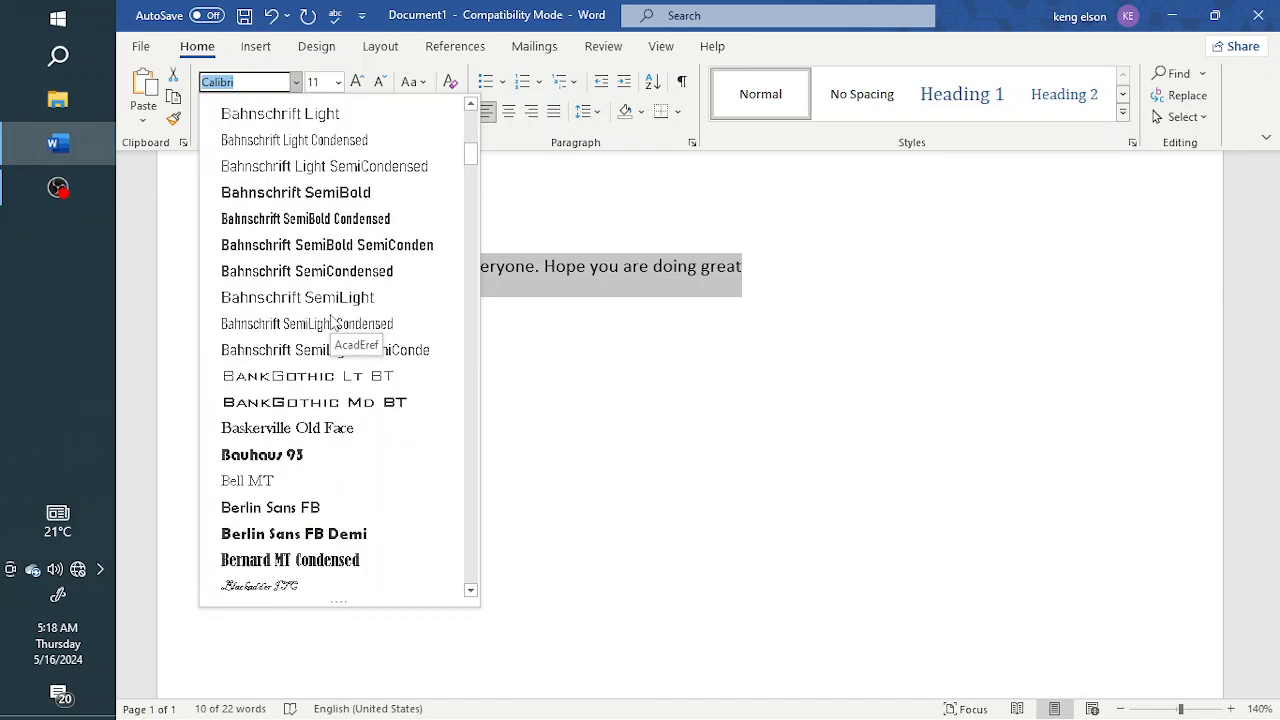
scroll(331, 320, "down", 10)
scroll(475, 211, "down", 1)
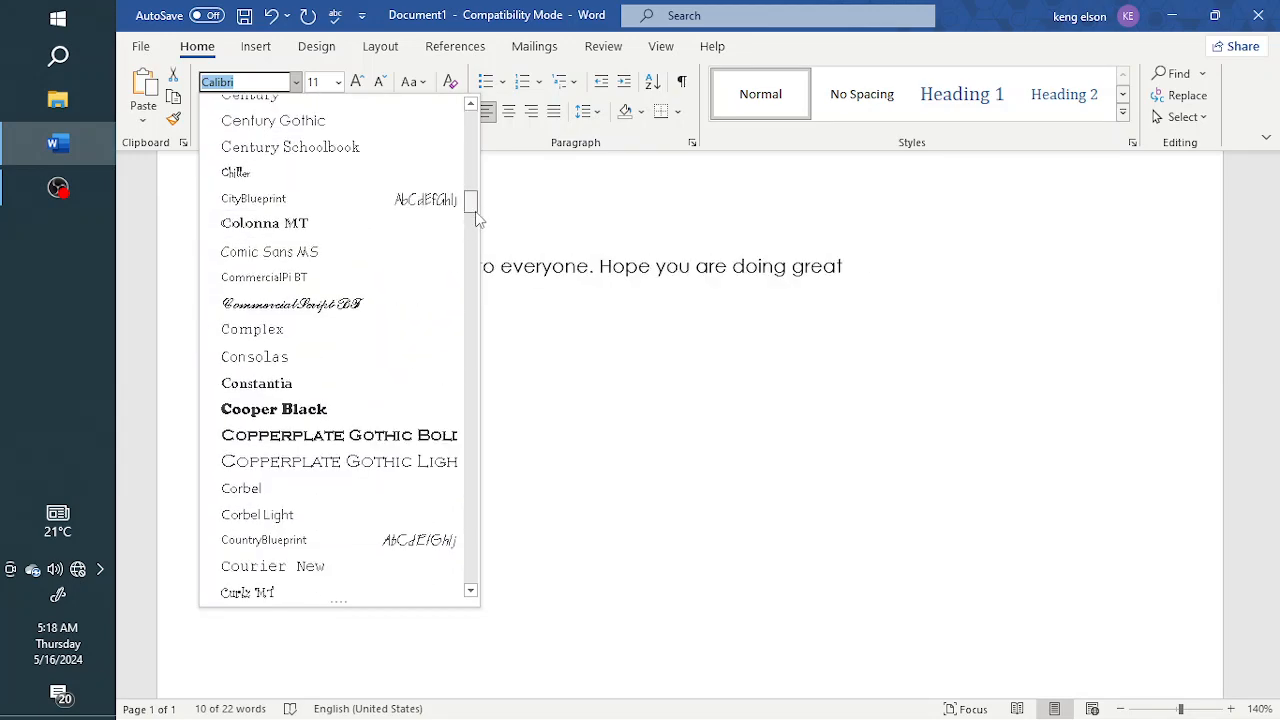
left_click_drag(475, 211, 510, 104)
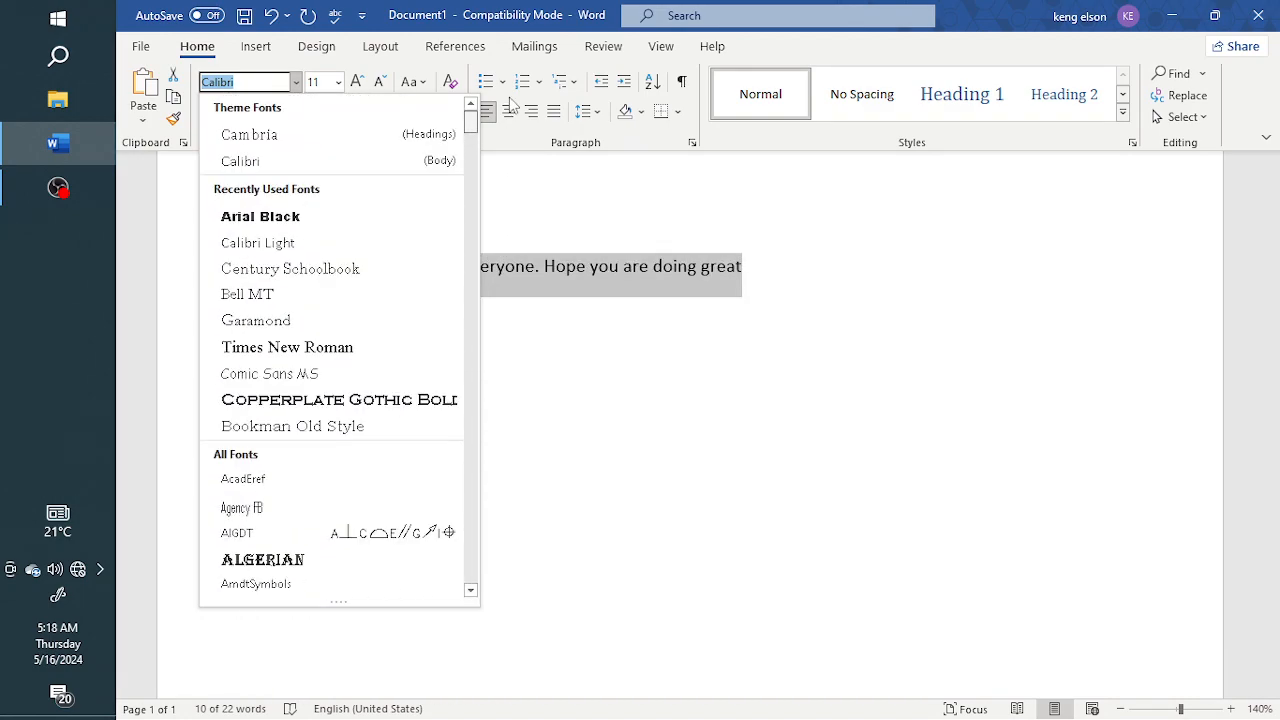
left_click(286, 272)
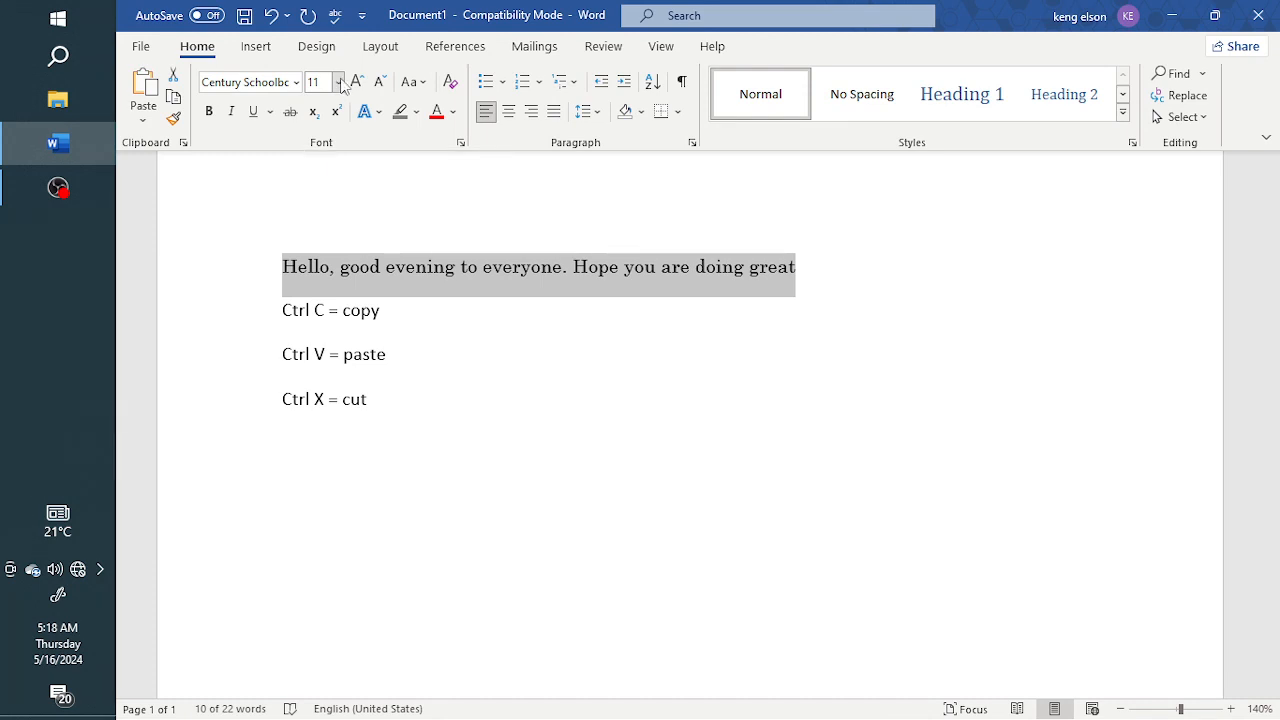
key("ctrl+shift+p")
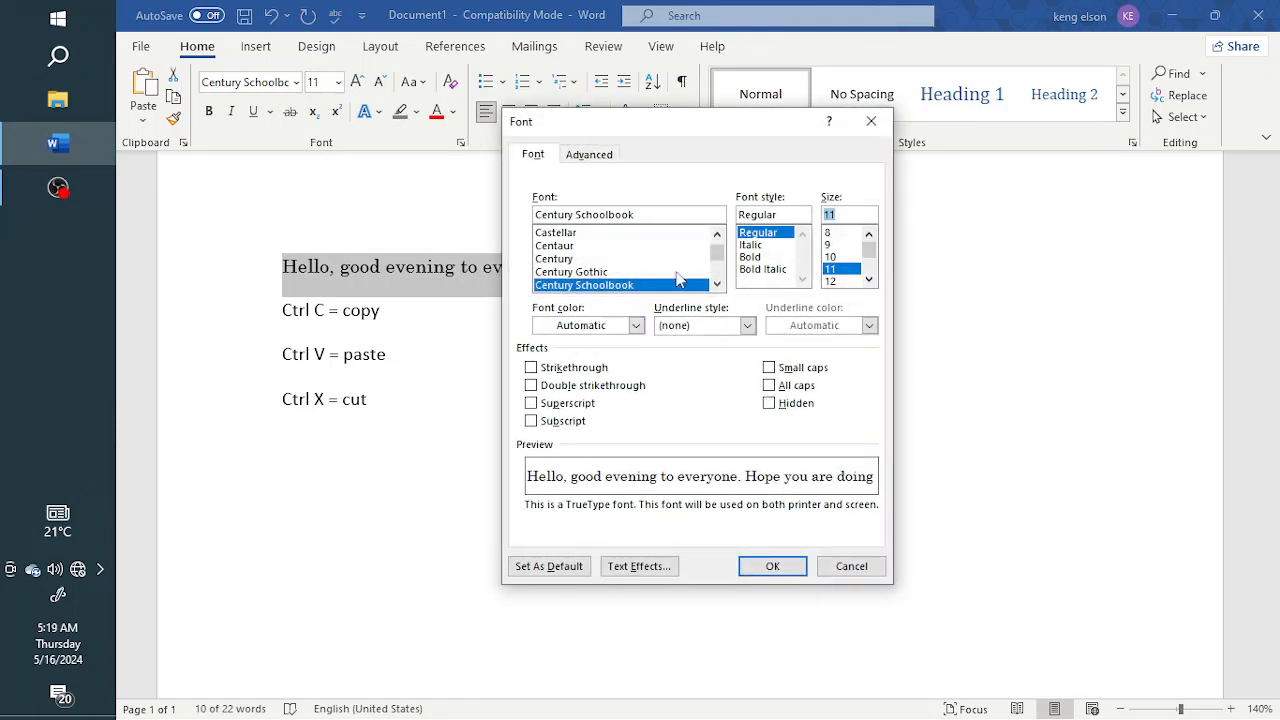
left_click(869, 279)
left_click(869, 279)
left_click(869, 279)
left_click(869, 279)
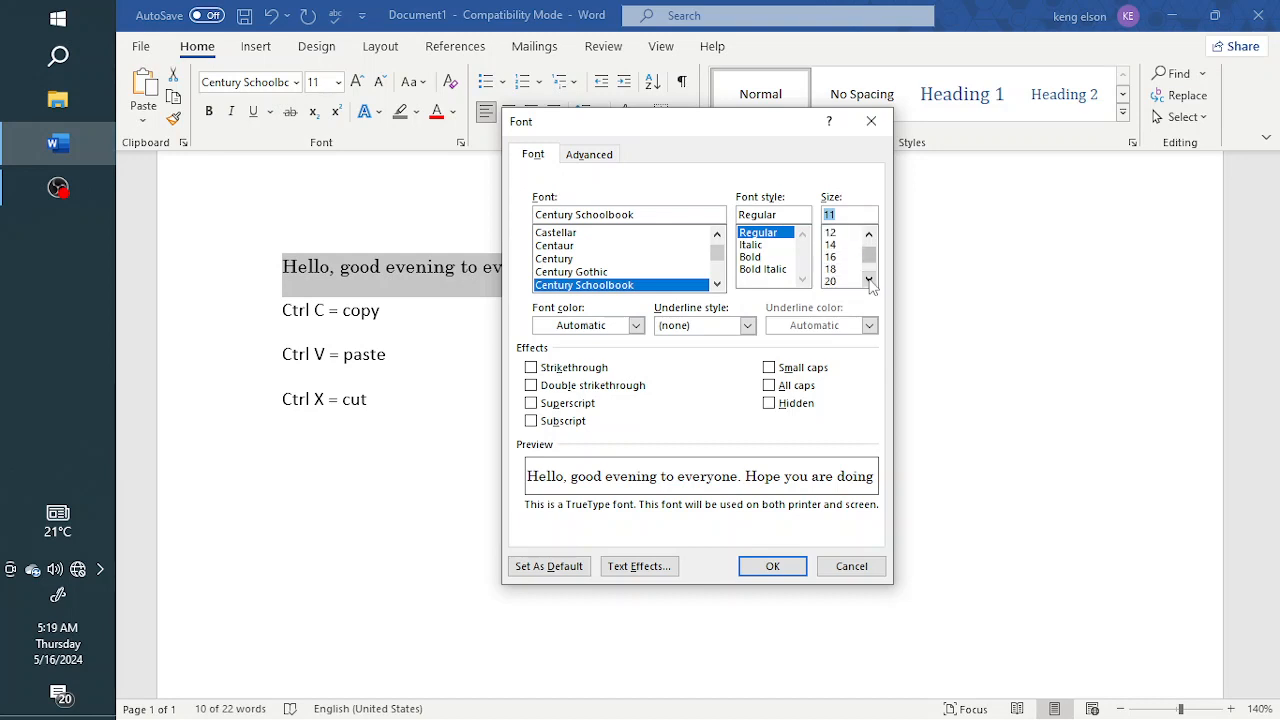
left_click(832, 244)
left_click(829, 233)
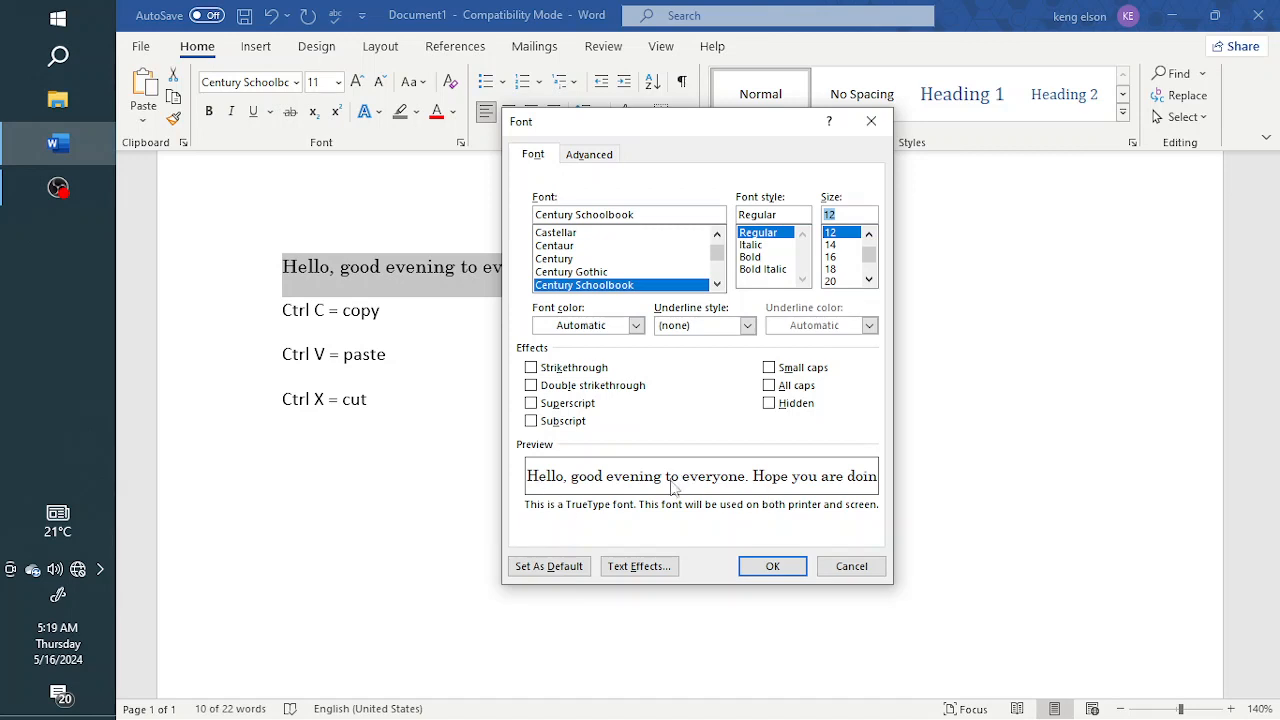
left_click(873, 121)
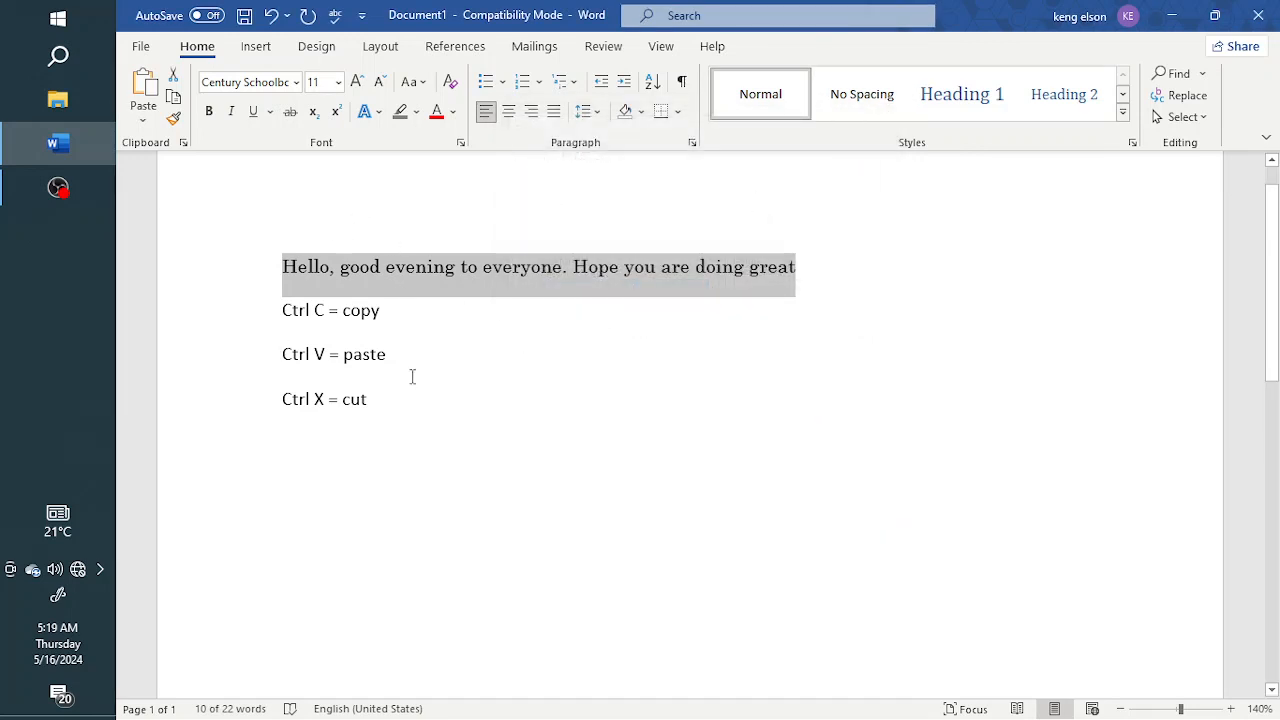
Step: Set the sentence's font size to 12
left_click(339, 87)
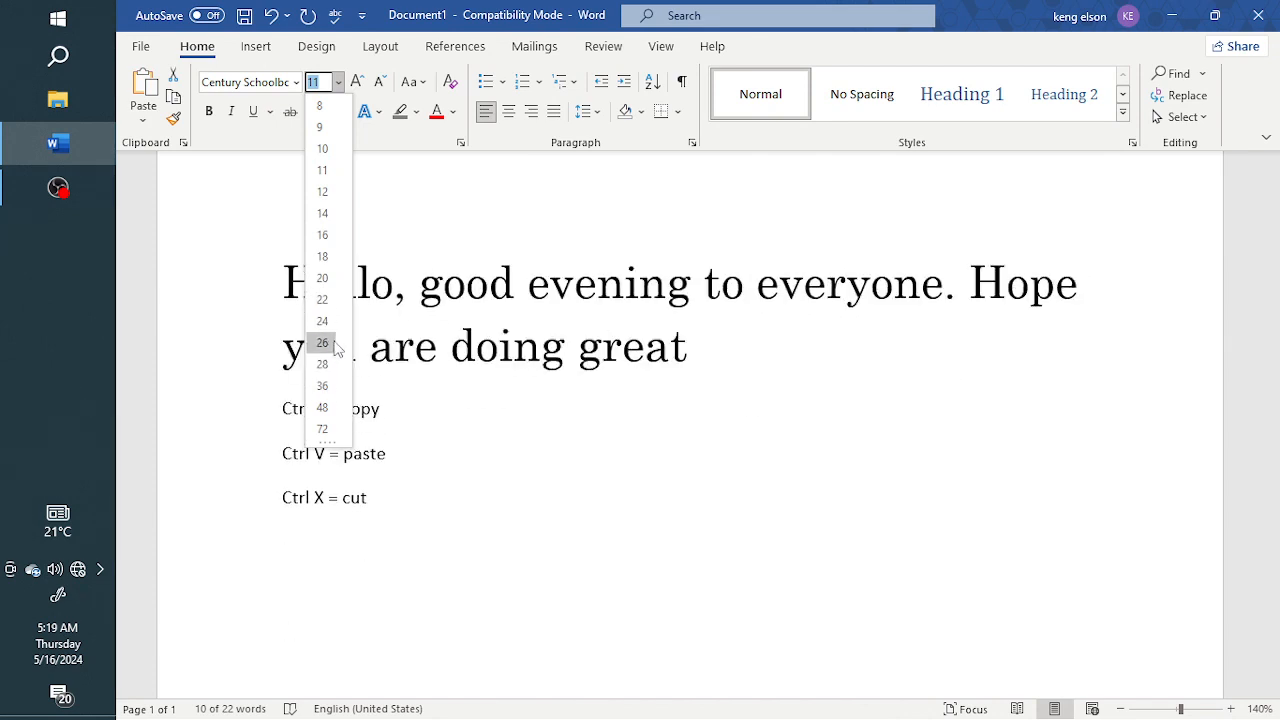
left_click(333, 193)
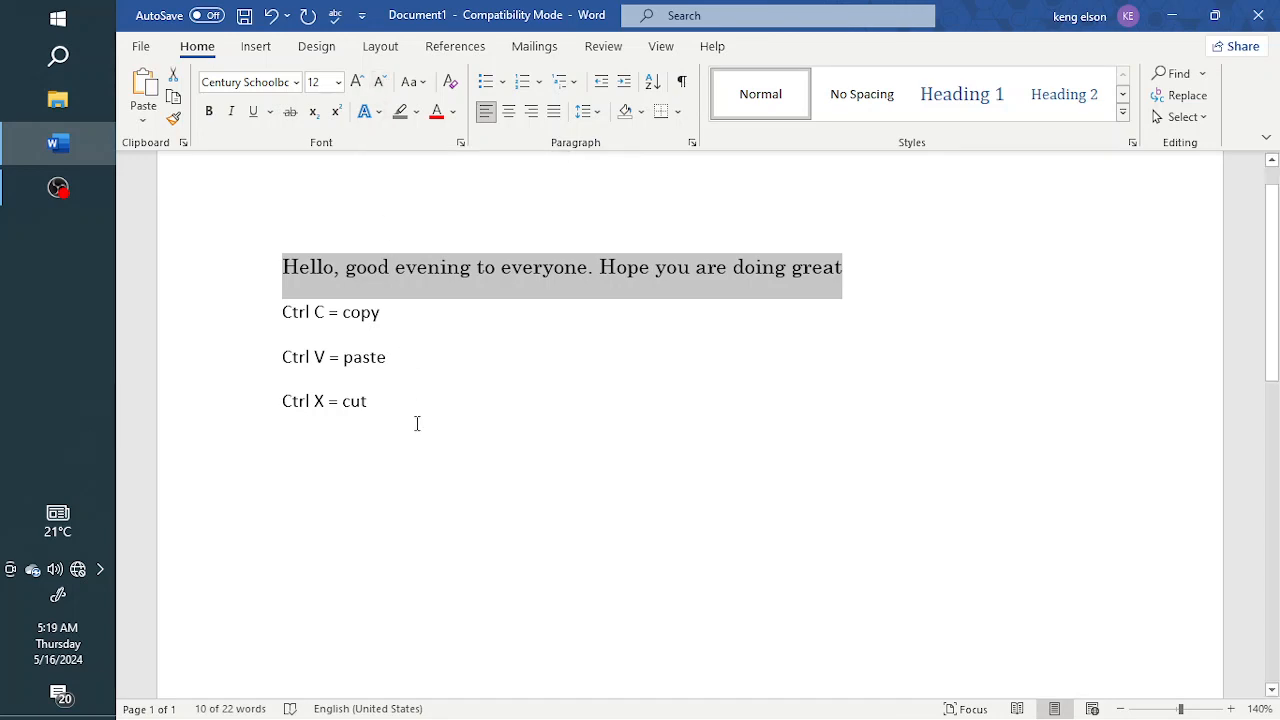
Step: Shrink the sentence selection word by word from its end, then reselect and collapse the selection
key("ctrl+shift+Left")
key("ctrl+shift+Left")
key("ctrl+shift+Left")
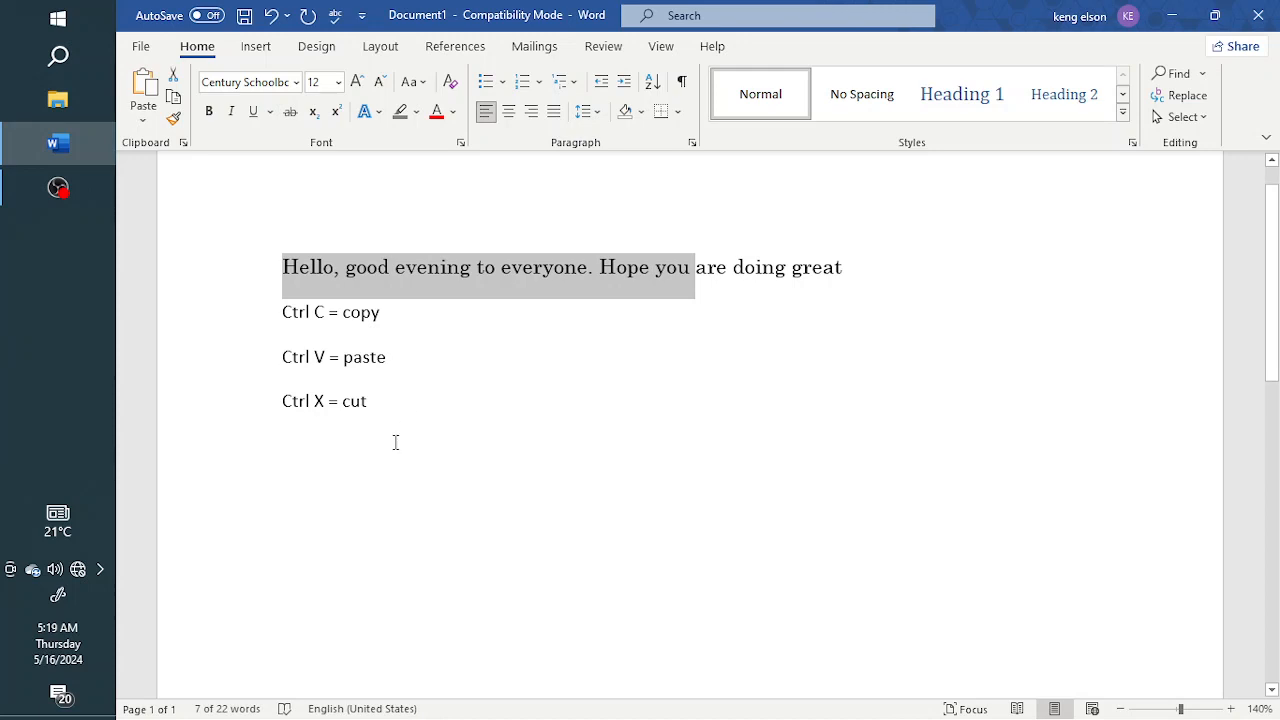
left_click(503, 271)
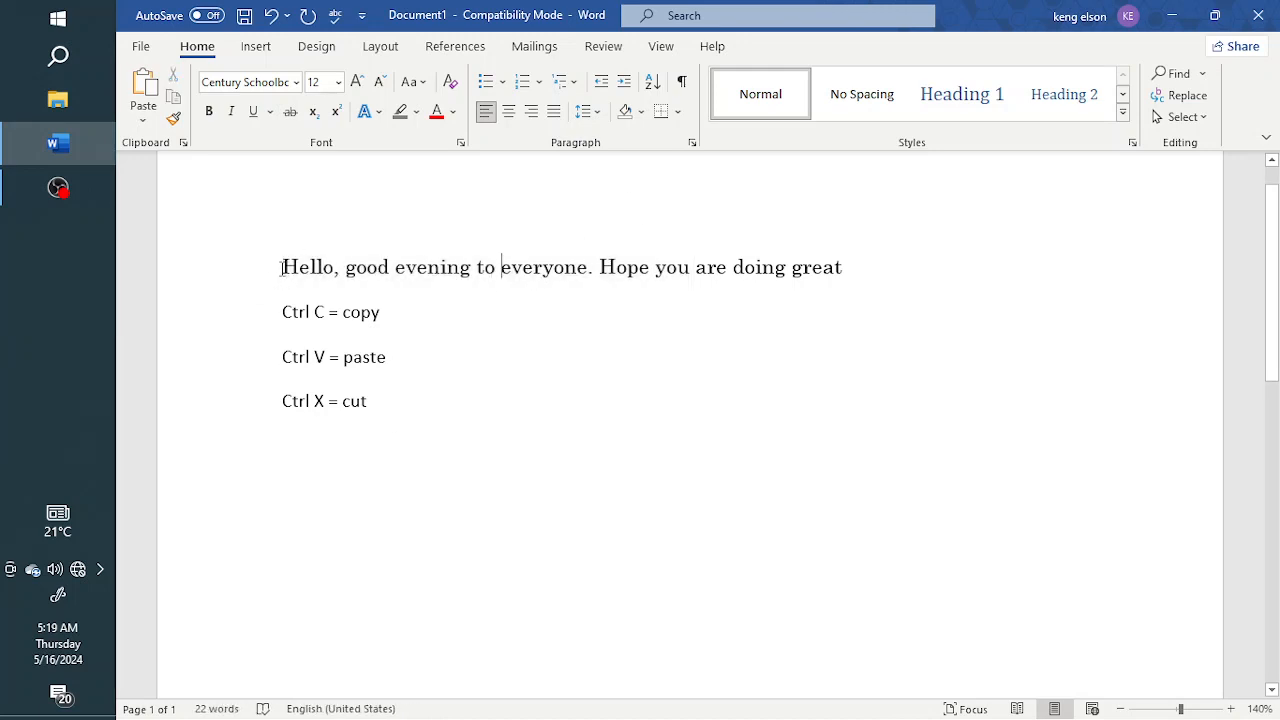
left_click_drag(283, 268, 840, 272)
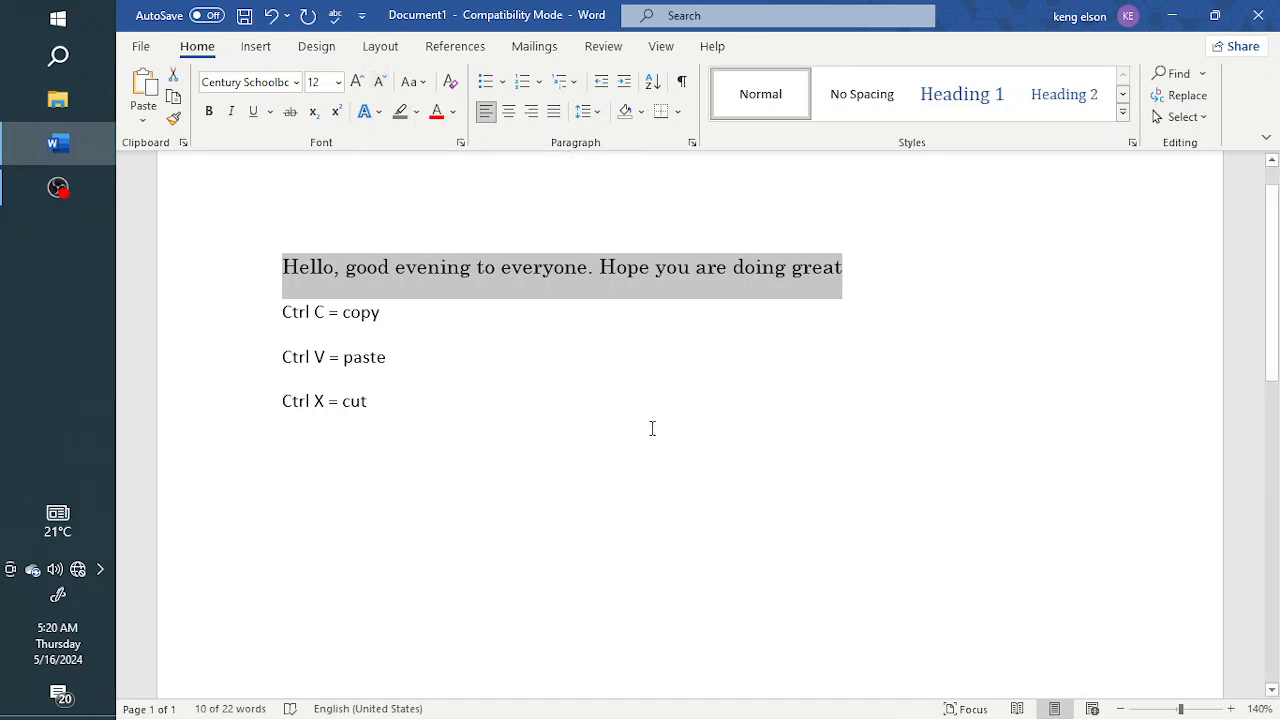
key("ctrl+shift+Left")
key("ctrl+shift+Left")
key("ctrl+shift+Left")
key("ctrl+shift+Left")
key("ctrl+shift+Left")
key("ctrl+shift+Left")
key("ctrl+shift+Left")
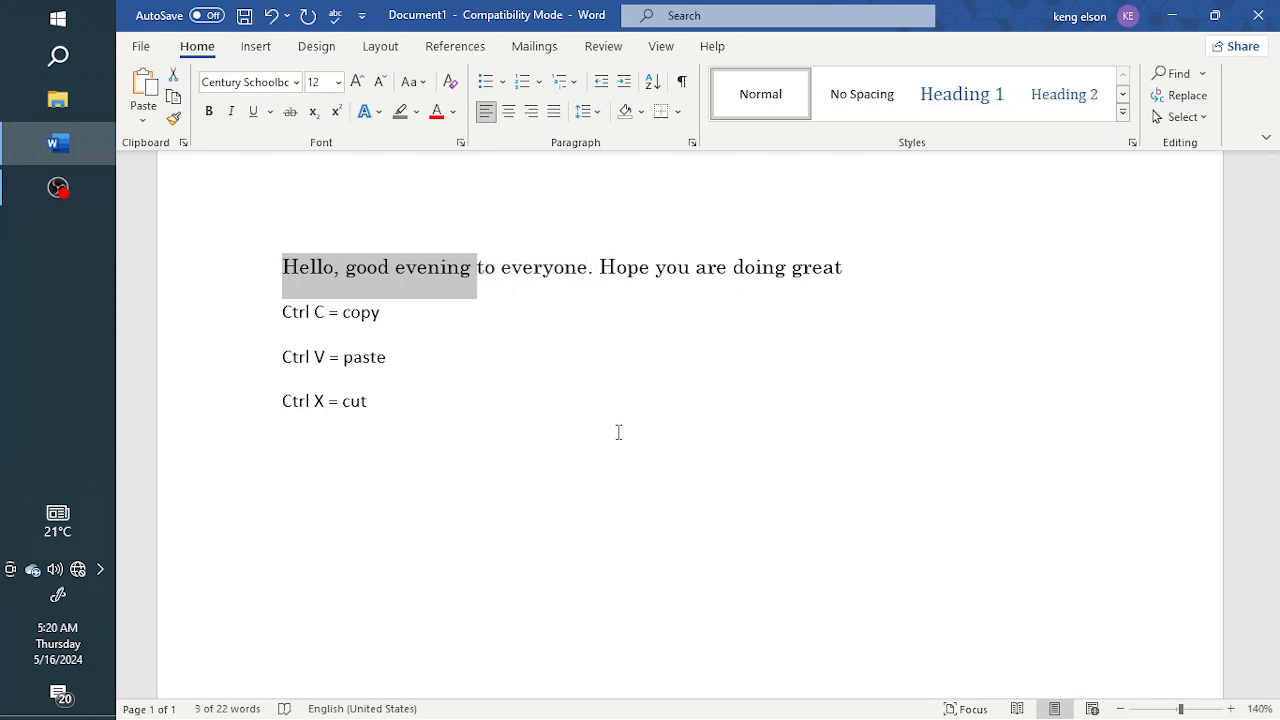
key("Left")
Step: Select the whole sentence, decrease its font size step by step, then increase it back to 12
left_click_drag(296, 267, 849, 271)
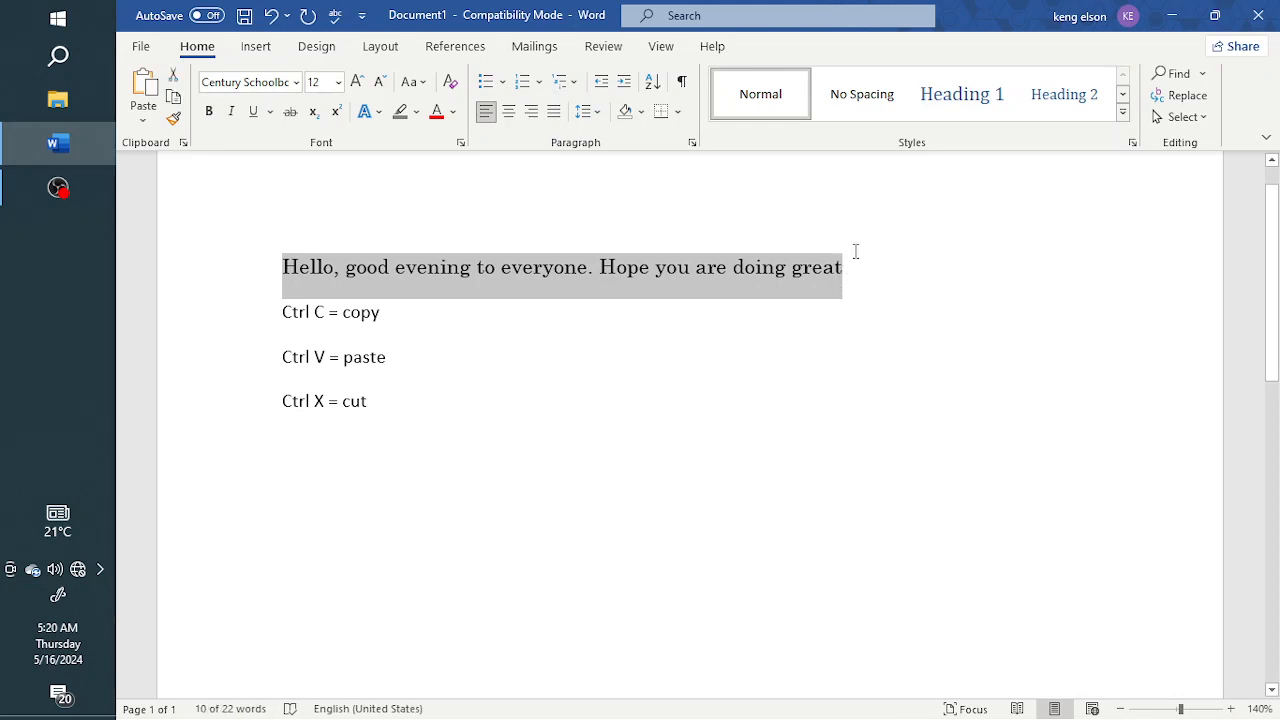
key("ctrl+bracketleft")
key("ctrl+bracketleft")
key("ctrl+bracketleft")
key("ctrl+bracketleft")
key("ctrl+bracketleft")
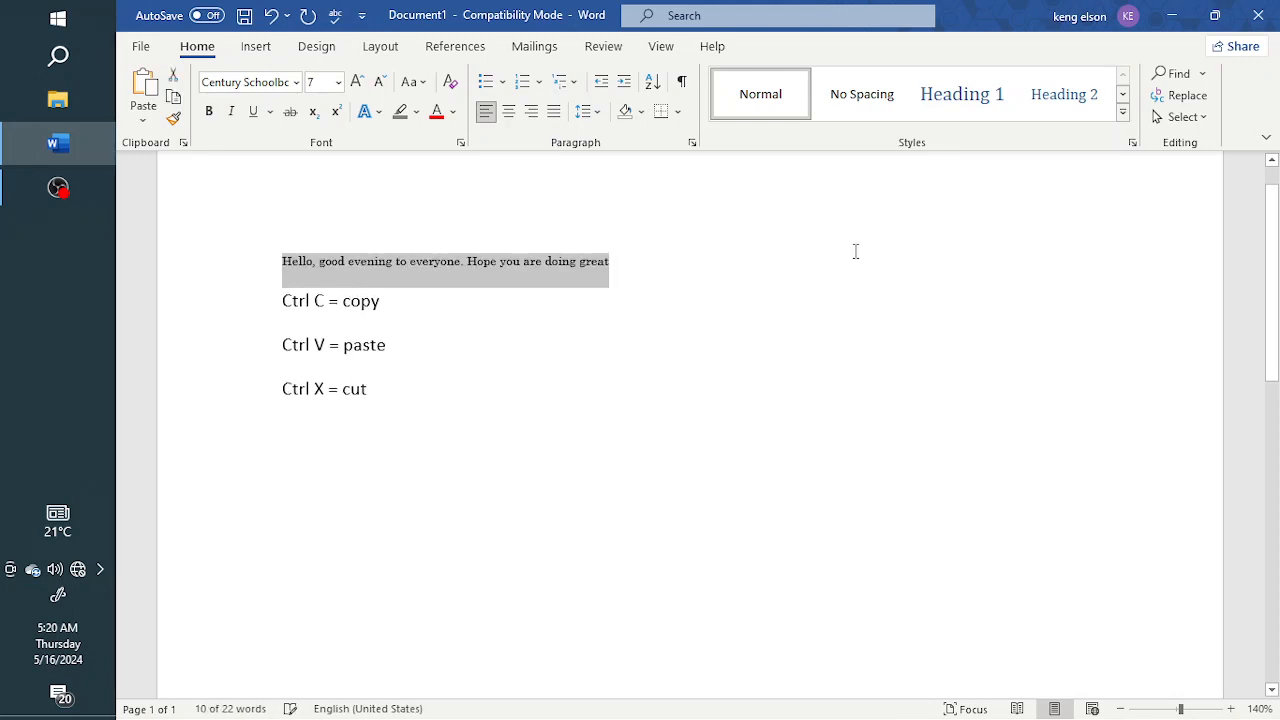
key("ctrl+bracketright")
key("ctrl+bracketright")
key("ctrl+bracketright")
key("ctrl+bracketright")
key("ctrl+bracketright")
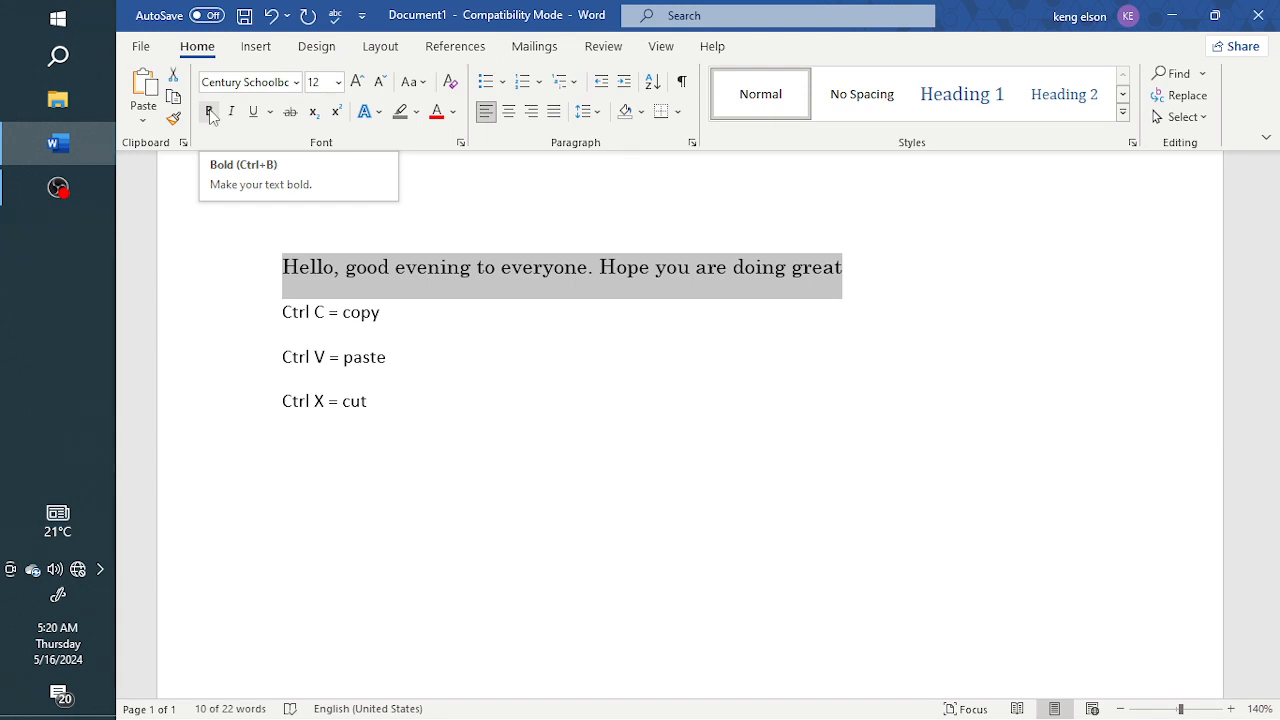
Step: Make the selected sentence bold and italic
left_click(209, 112)
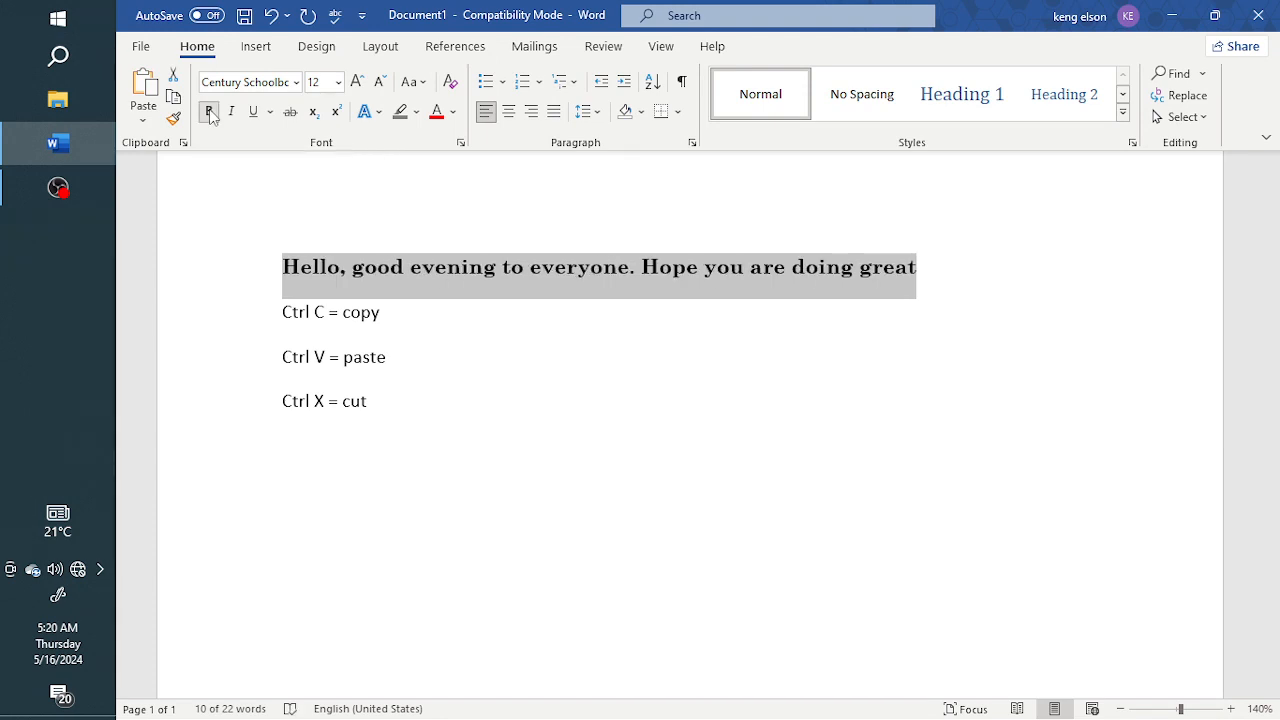
left_click(210, 113)
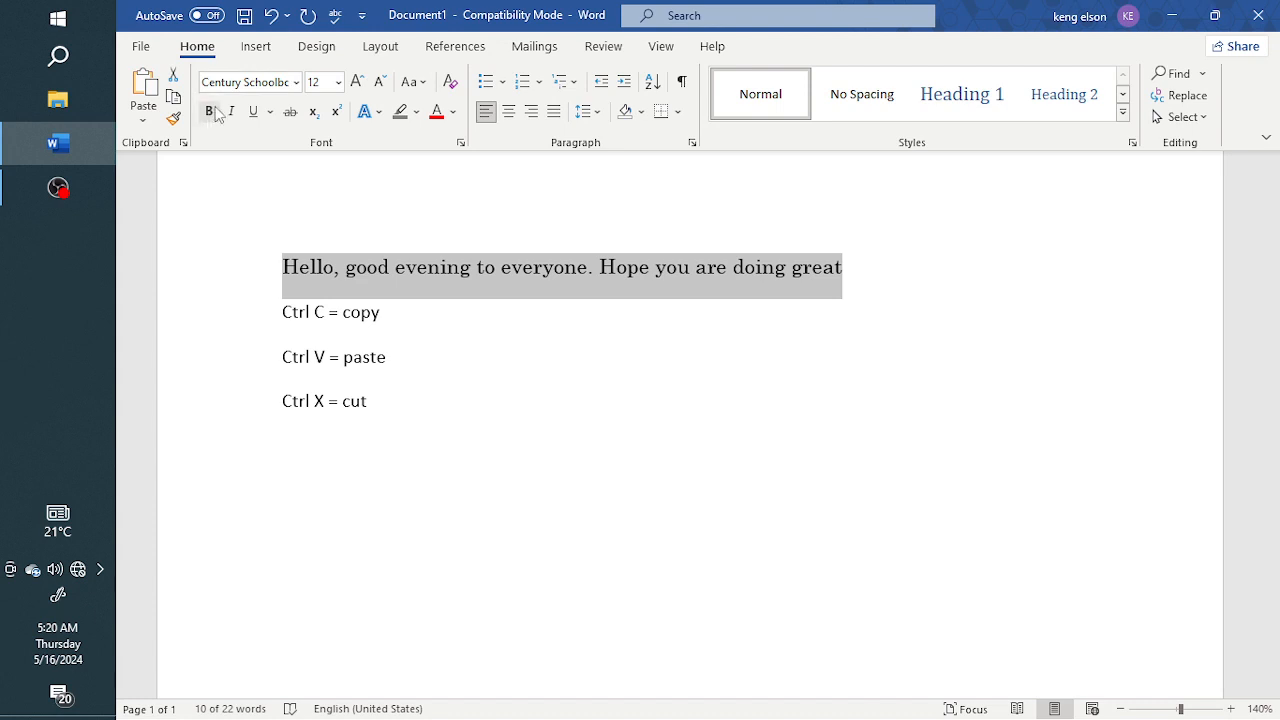
left_click(210, 113)
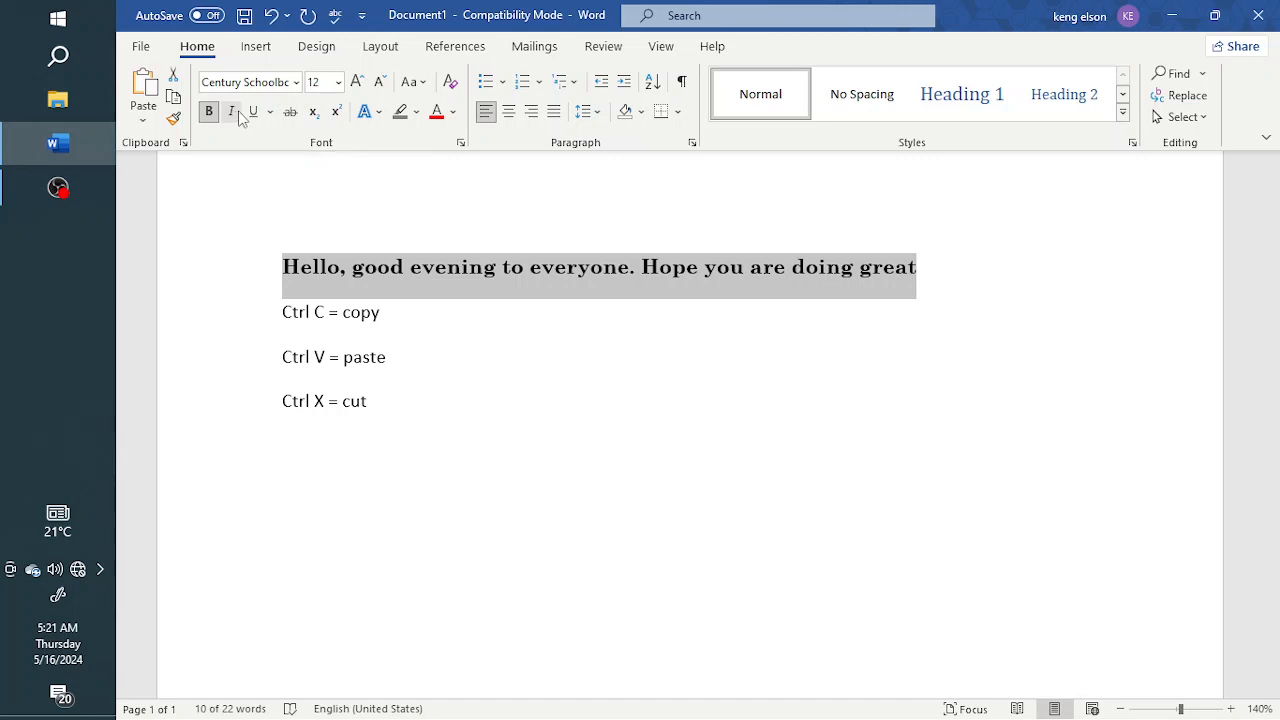
left_click(232, 112)
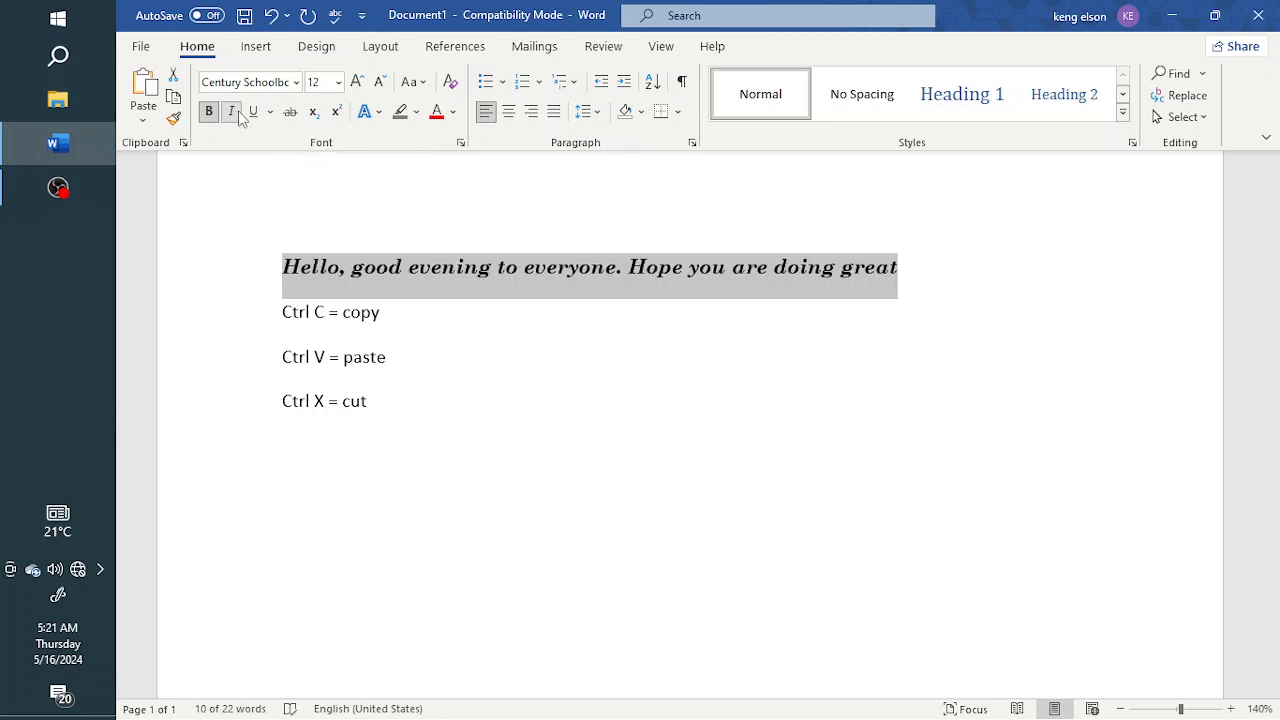
Step: Toggle italic off and back on for the selected sentence, then deselect it
left_click(239, 116)
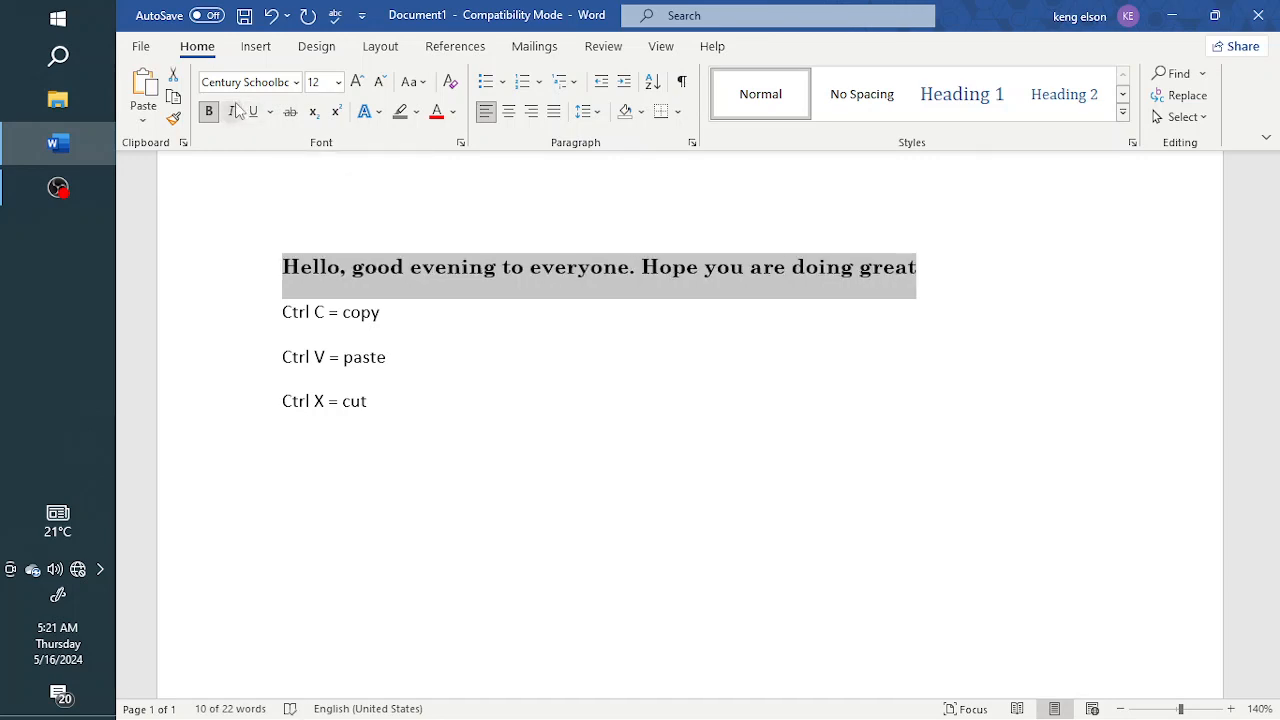
left_click(234, 116)
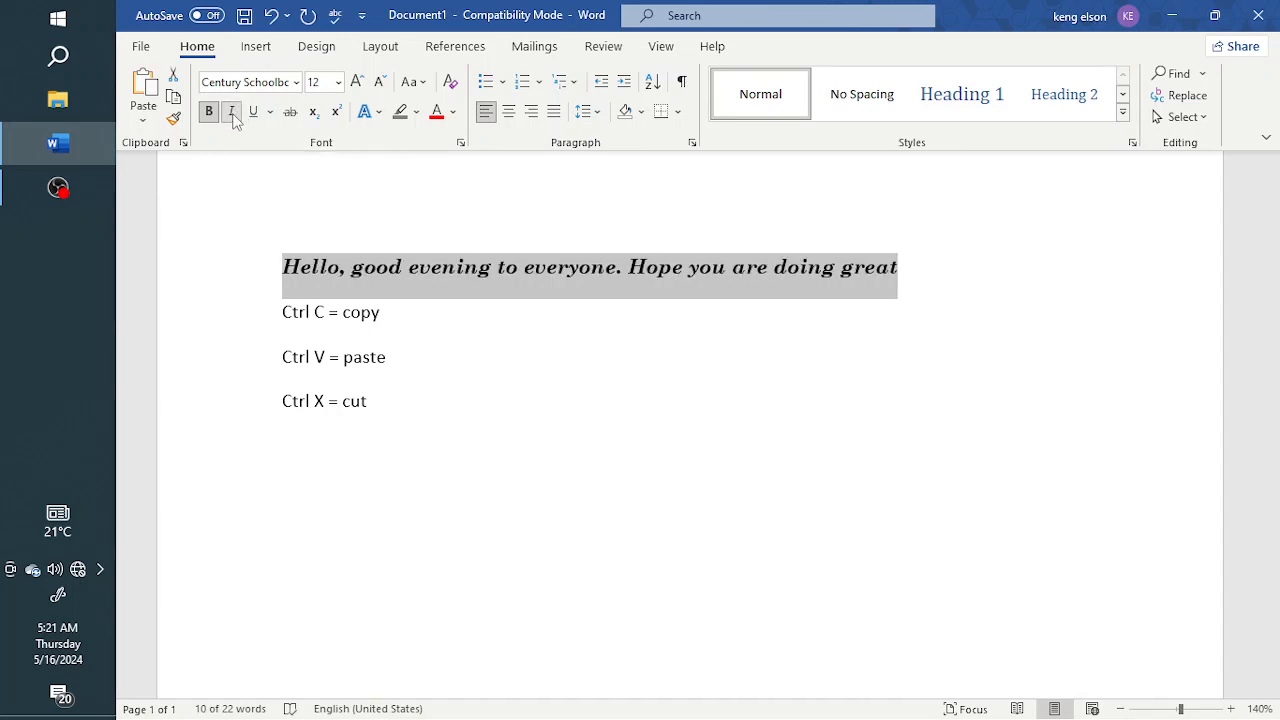
left_click(538, 267)
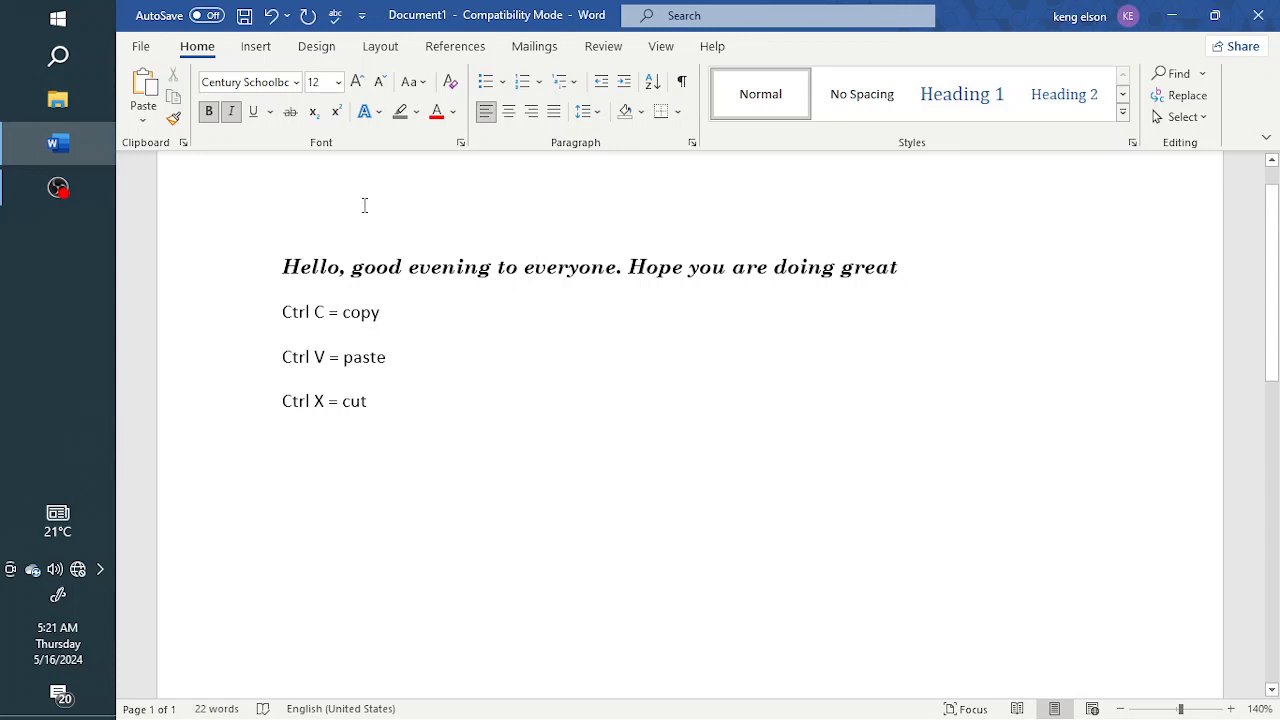
Step: Browse the underline styles and underline colour options without applying any
left_click(270, 112)
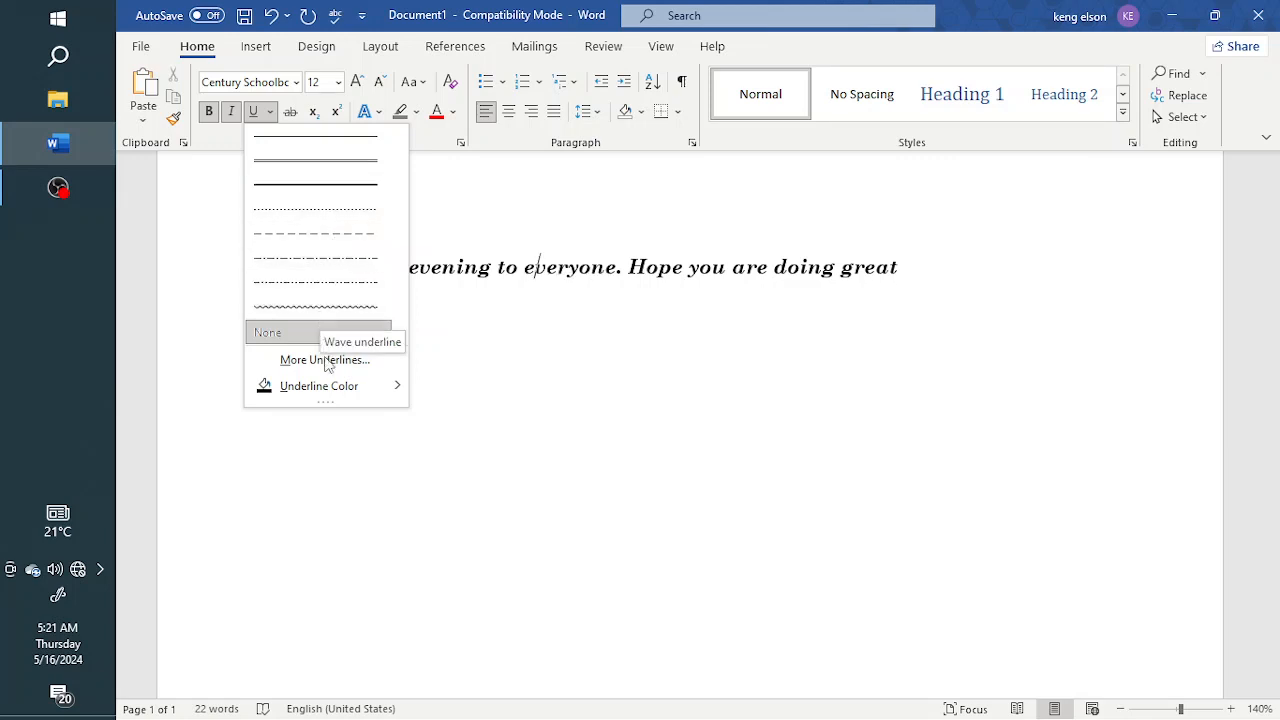
mouse_move(374, 399)
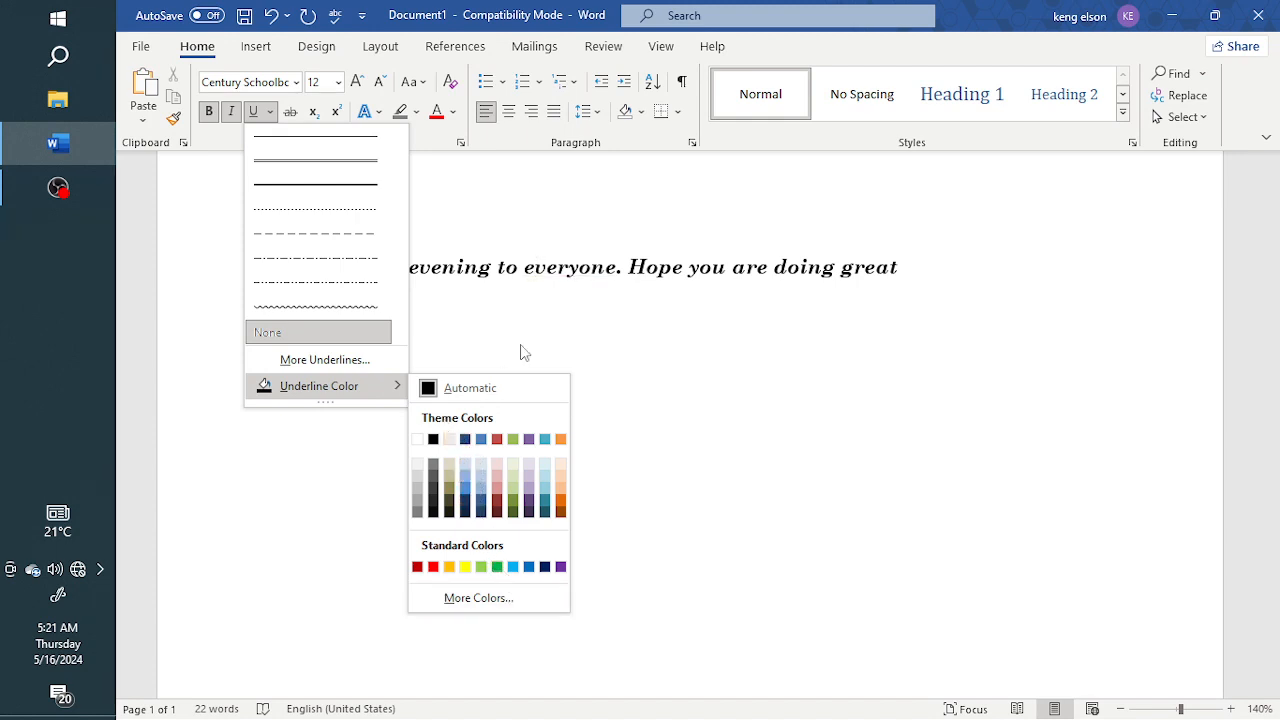
left_click(514, 280)
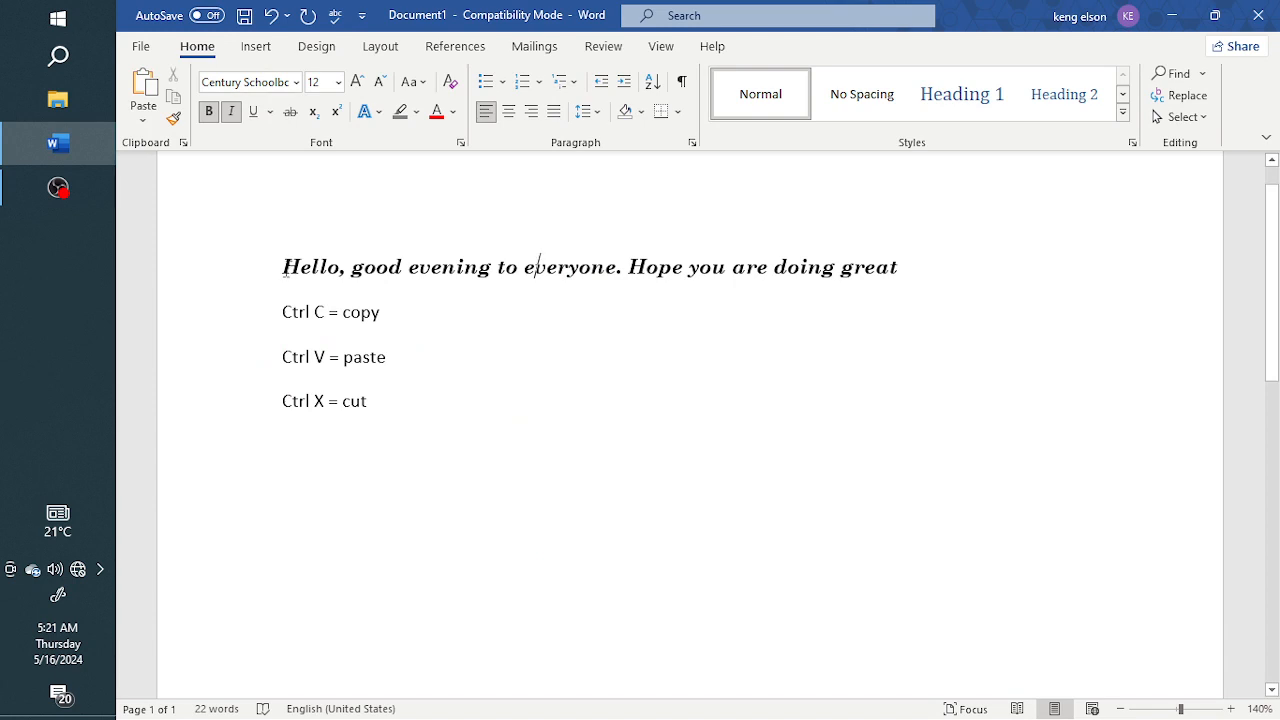
Step: Underline the whole sentence and examine the underline styles in the More Underlines font dialog, cancelling it
left_click_drag(285, 268, 903, 274)
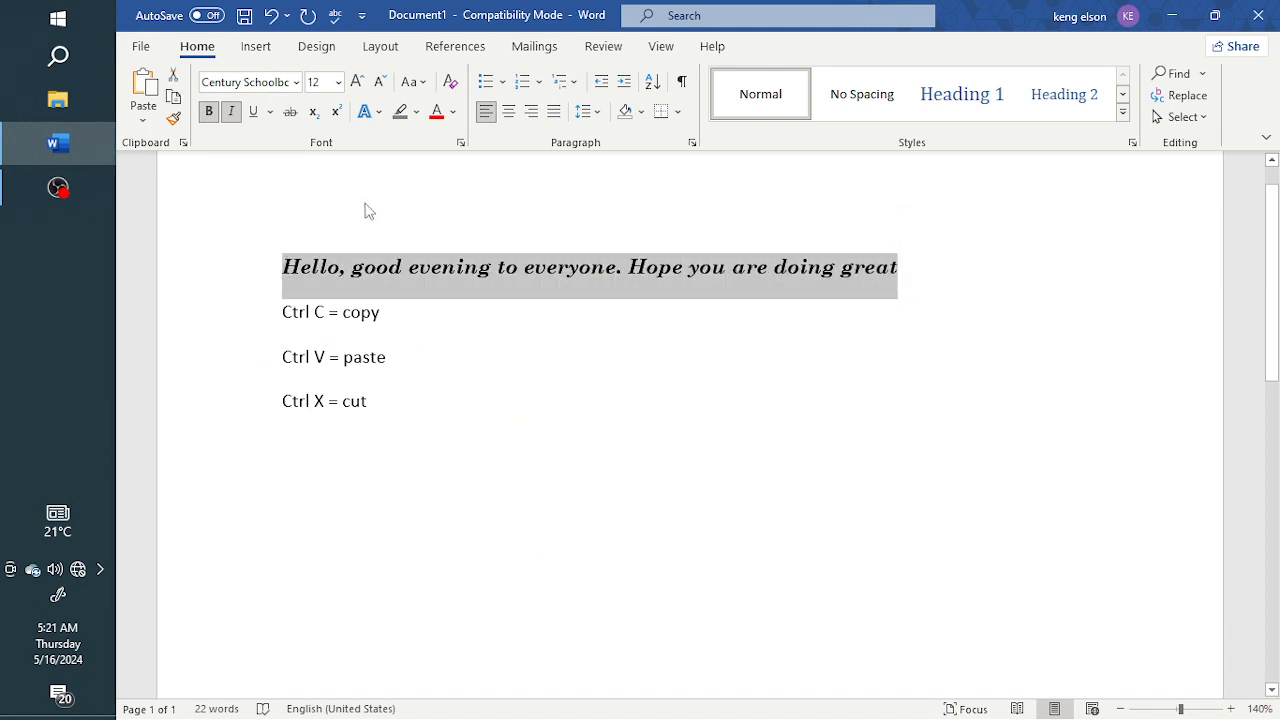
left_click(255, 112)
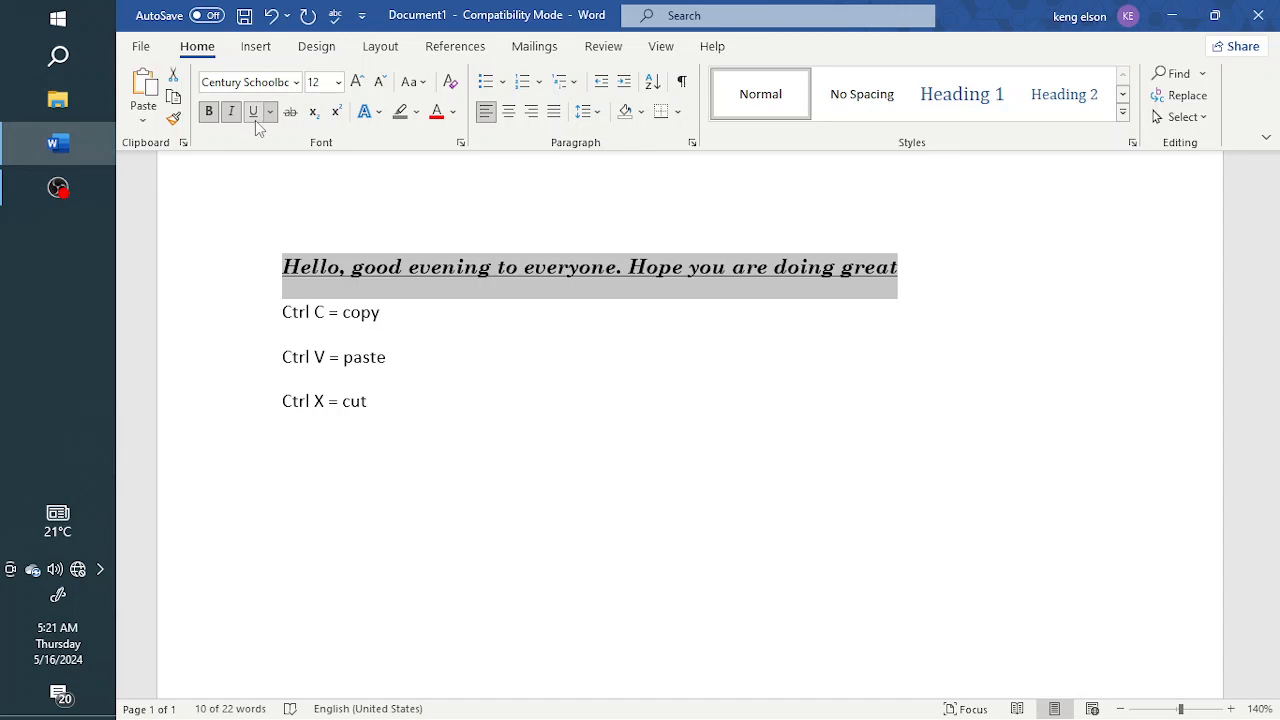
left_click(270, 111)
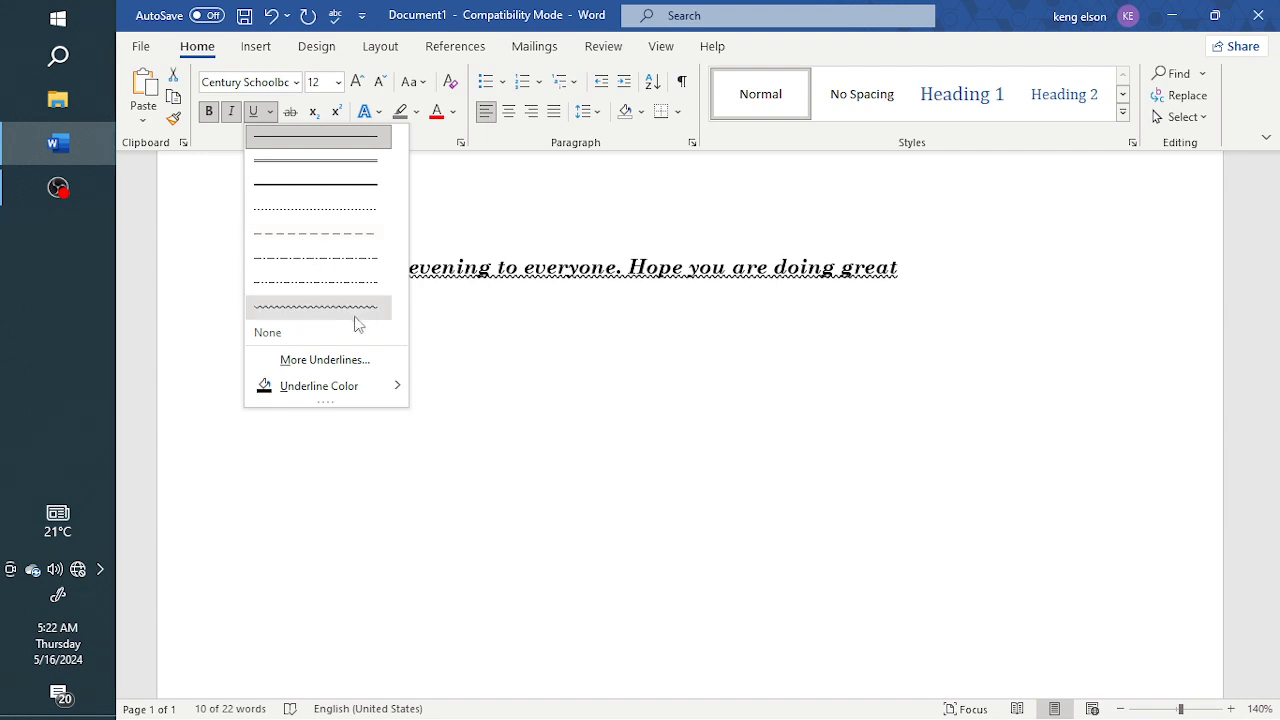
left_click(323, 364)
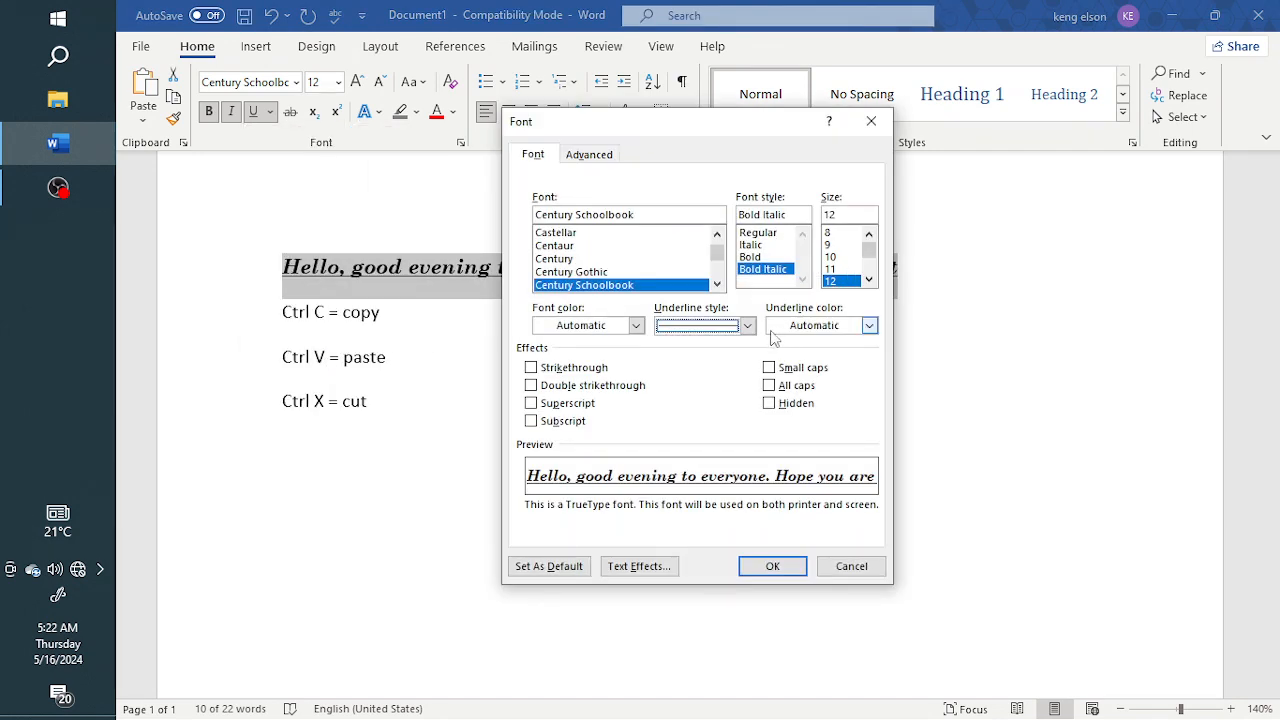
left_click(747, 327)
left_click(748, 328)
left_click(850, 566)
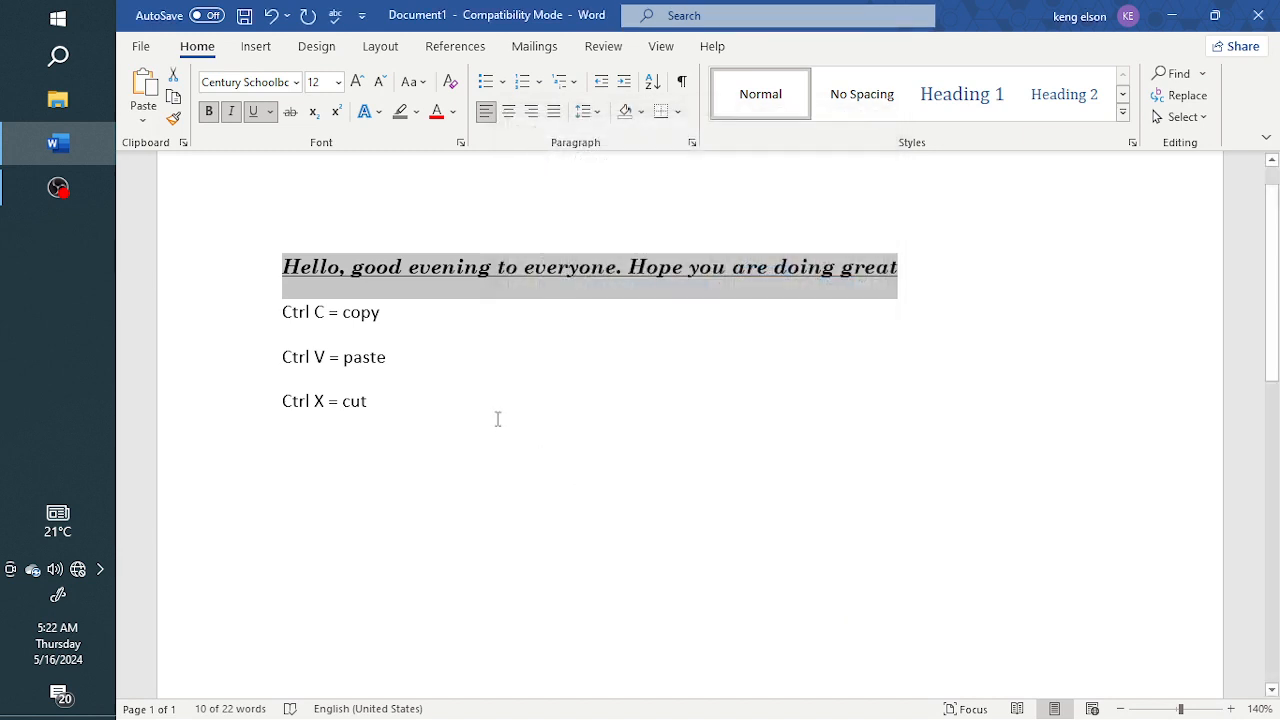
Step: Remove the underline from the sentence, then toggle strikethrough on and off
left_click(255, 116)
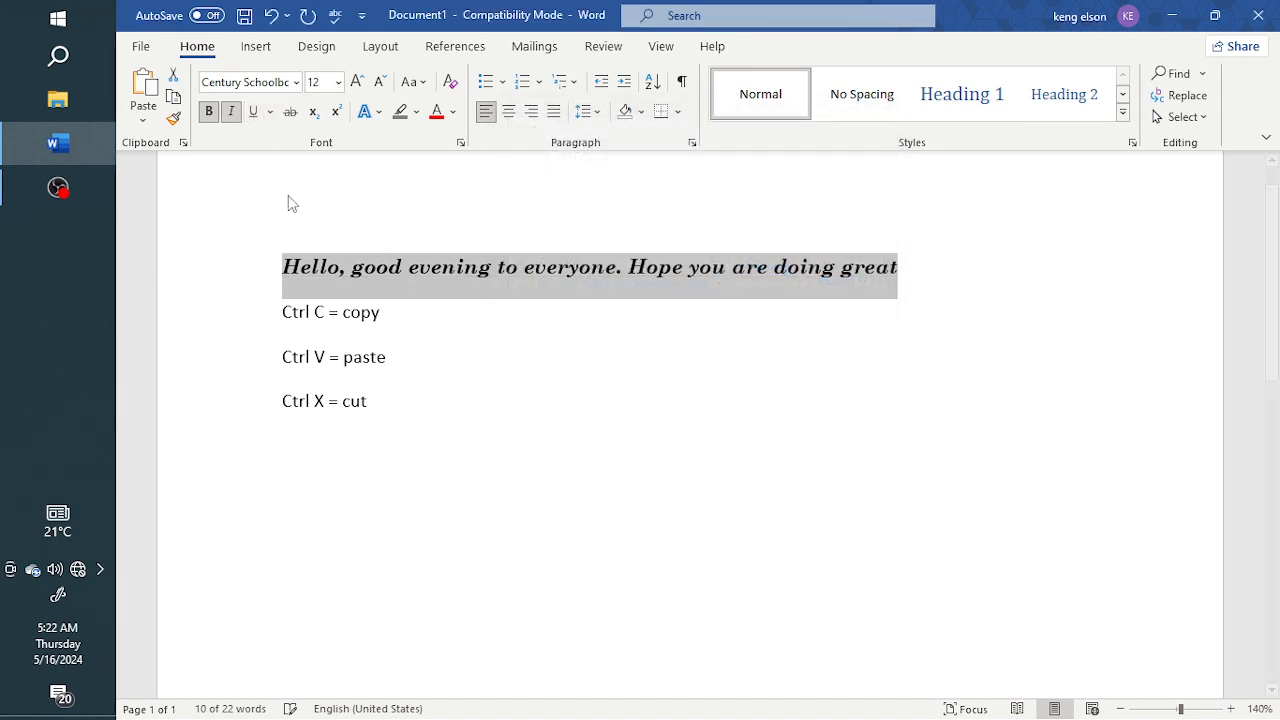
left_click(290, 113)
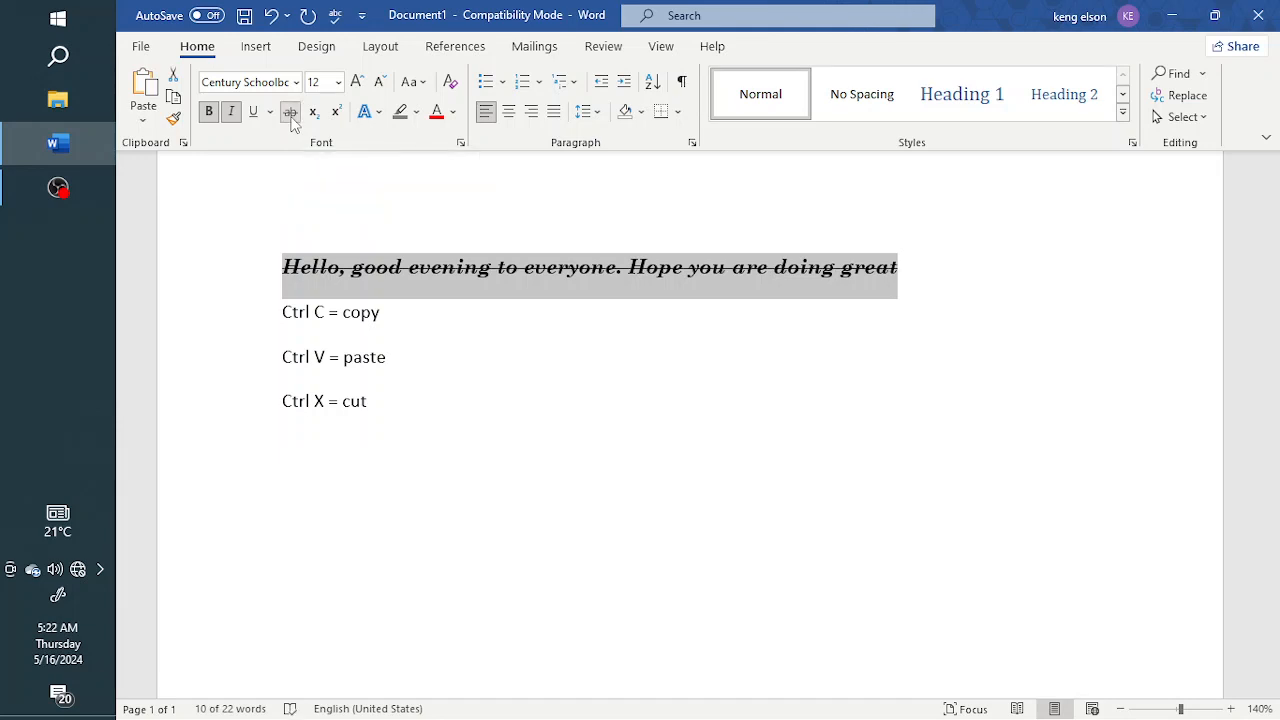
left_click(291, 114)
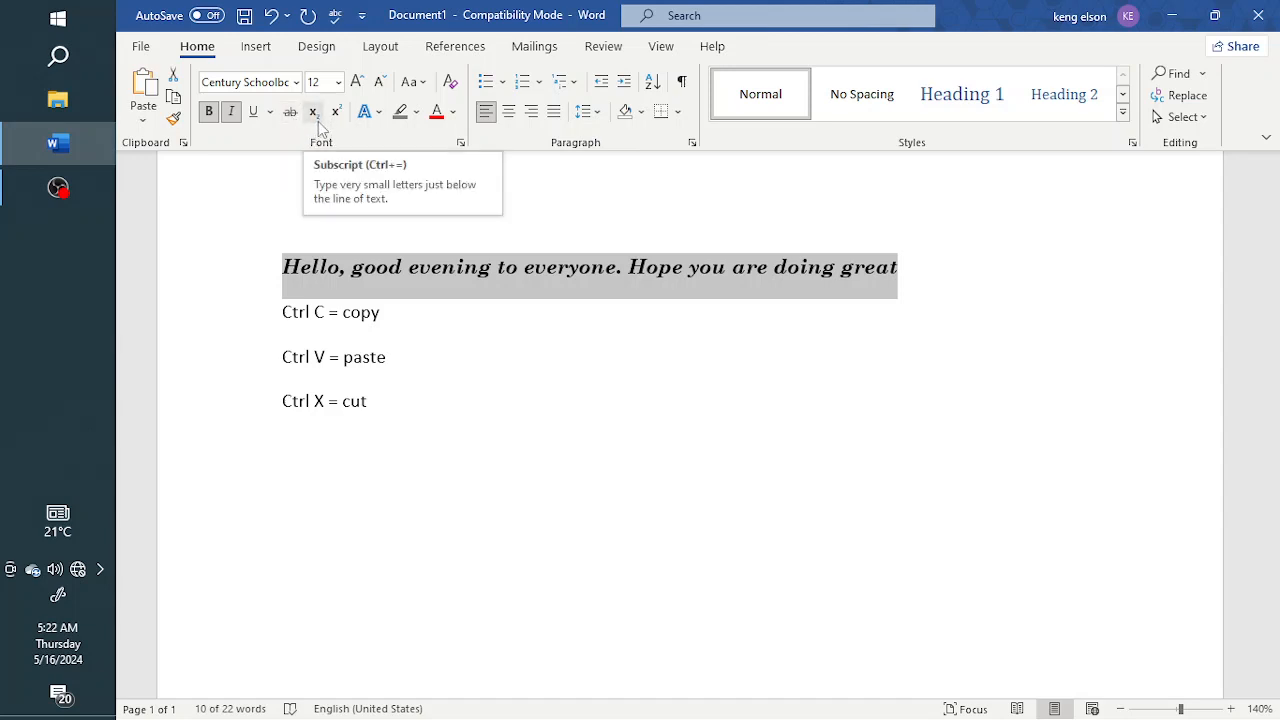
Step: Insert an empty paragraph above the sentence
left_click(908, 266)
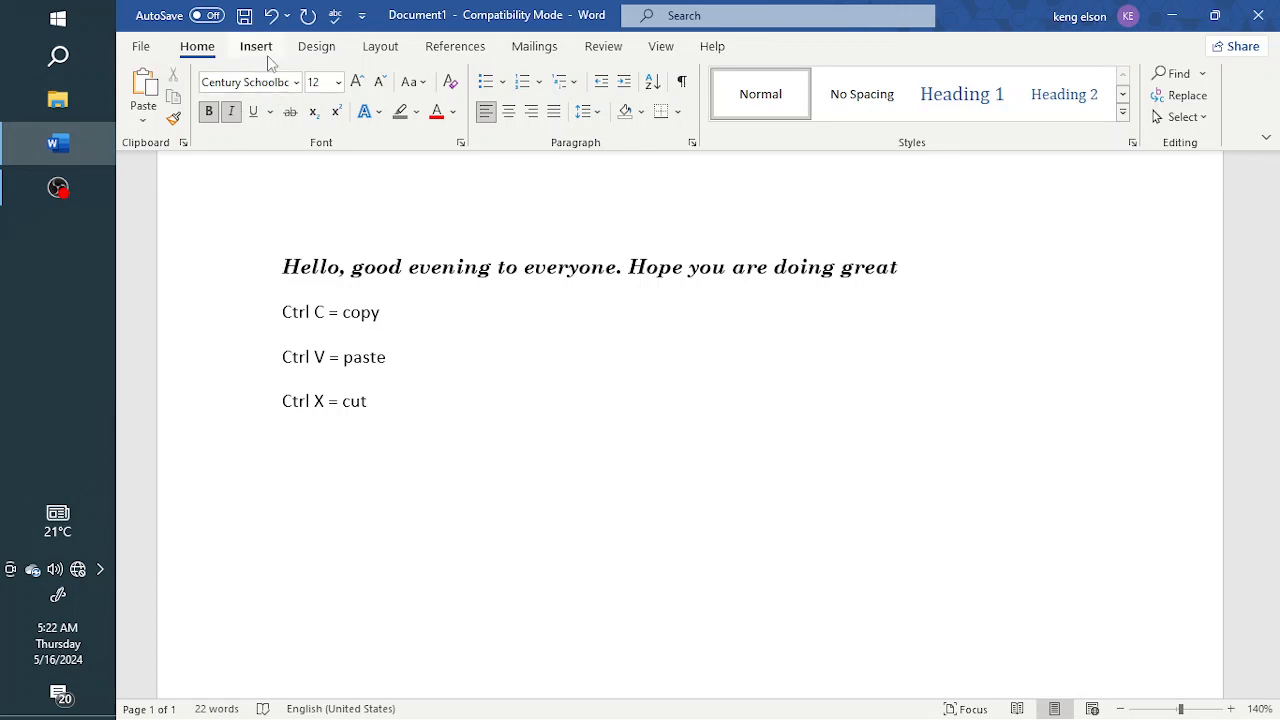
left_click(285, 266)
key("Return")
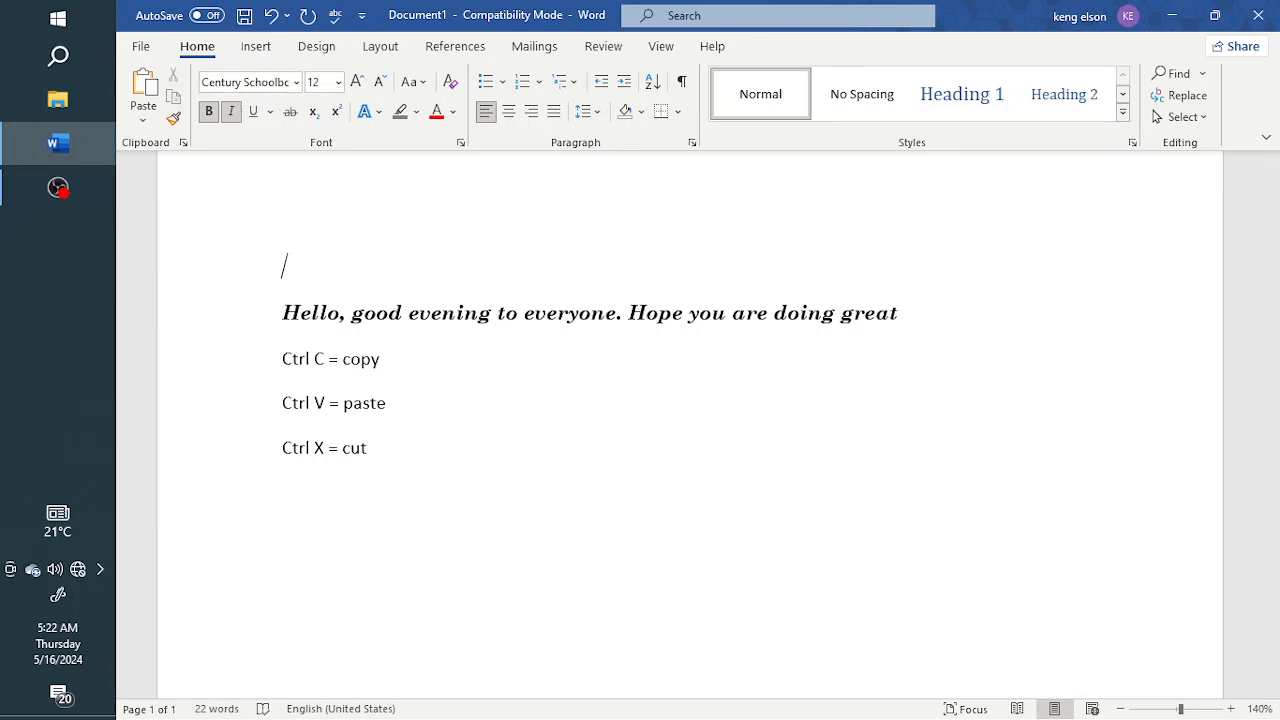
Step: Type H2O on the new line with the 2 set as subscript
left_click(297, 267)
type("H")
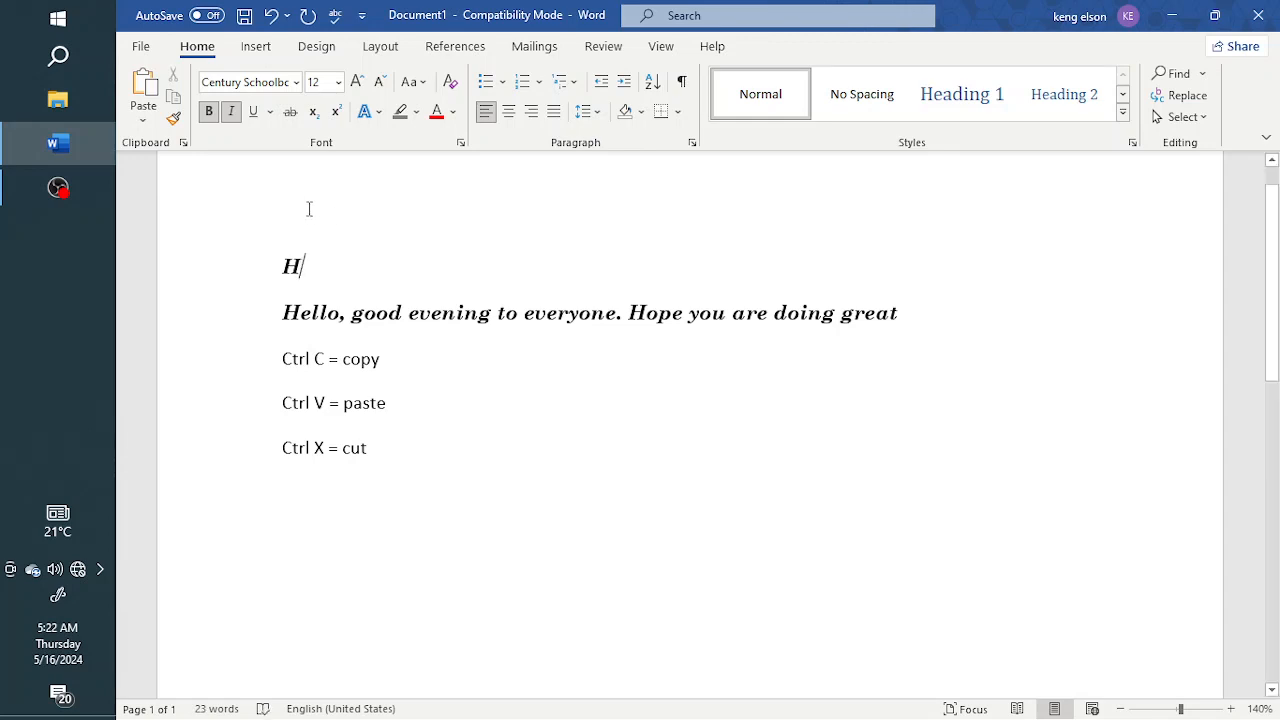
left_click(314, 113)
type("2")
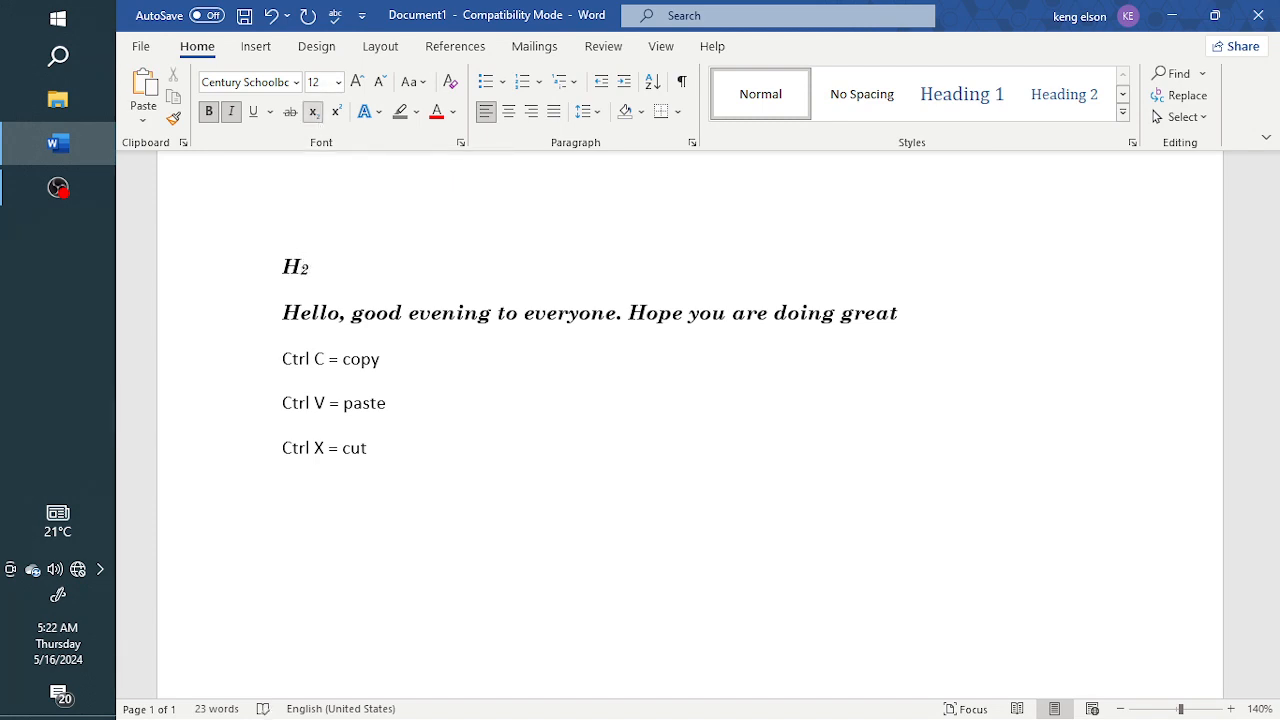
left_click(315, 116)
type("O")
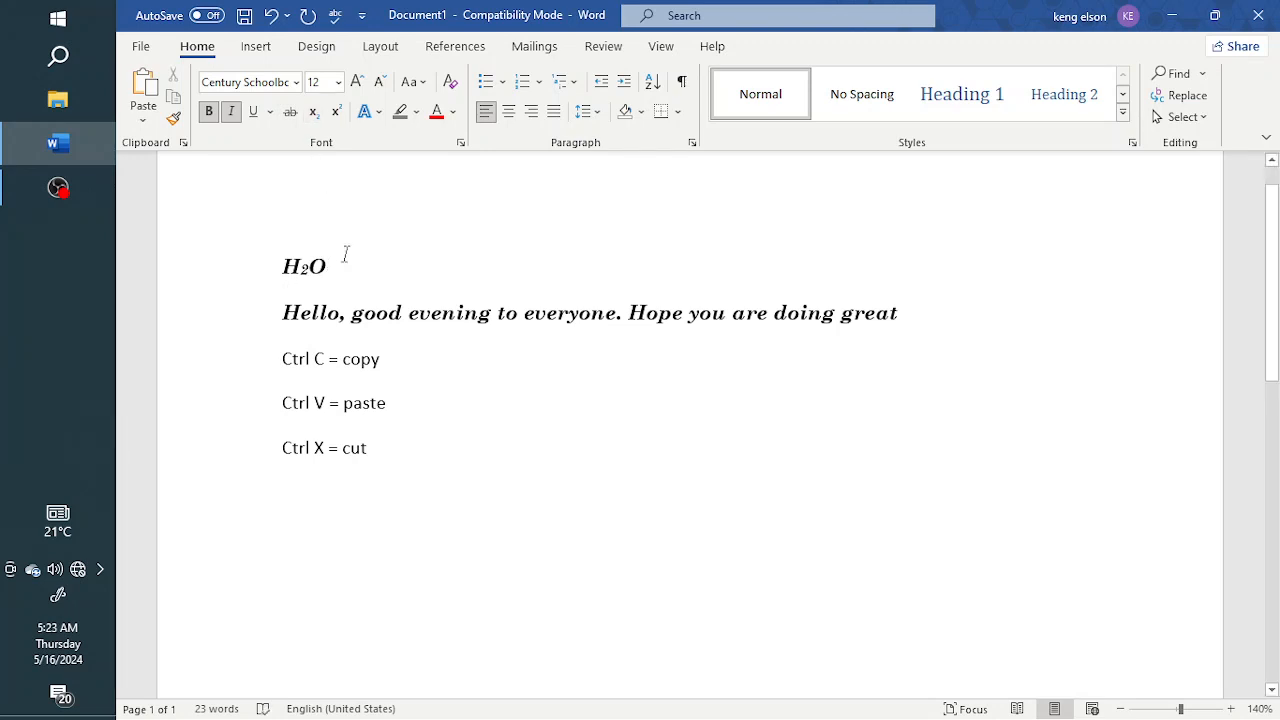
Step: Replace the H2O text with an equation entered as H_2 O
key("BackSpace")
key("BackSpace")
key("BackSpace")
key("alt+equal")
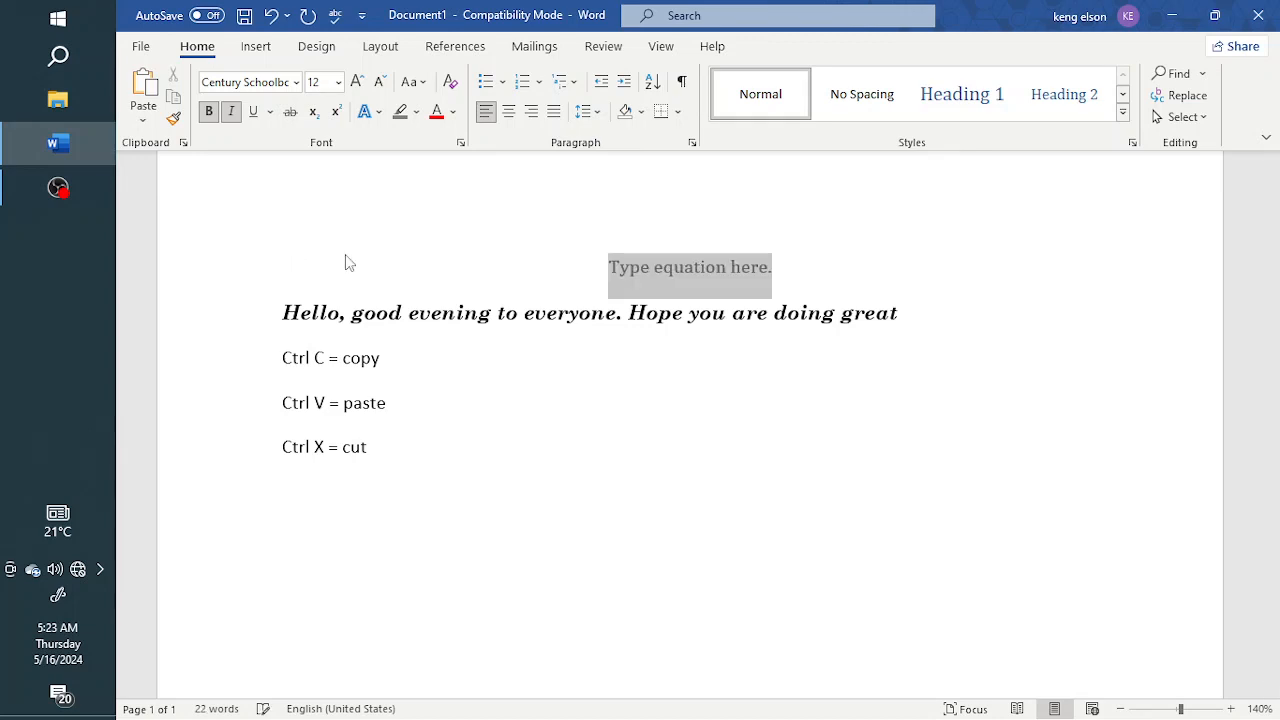
type("H_2 O")
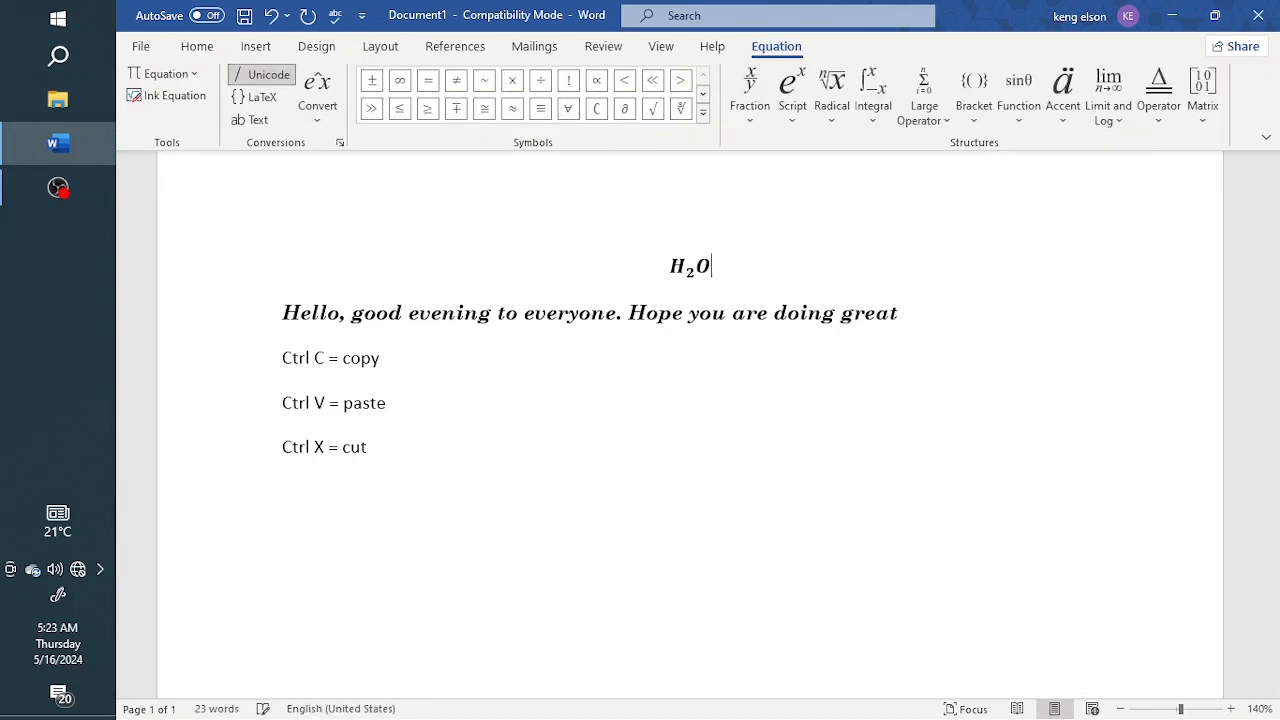
Step: Delete the equation and insert a new one, entering H_2 O again
key("BackSpace")
key("BackSpace")
key("BackSpace")
key("BackSpace")
key("alt+equal")
type("H")
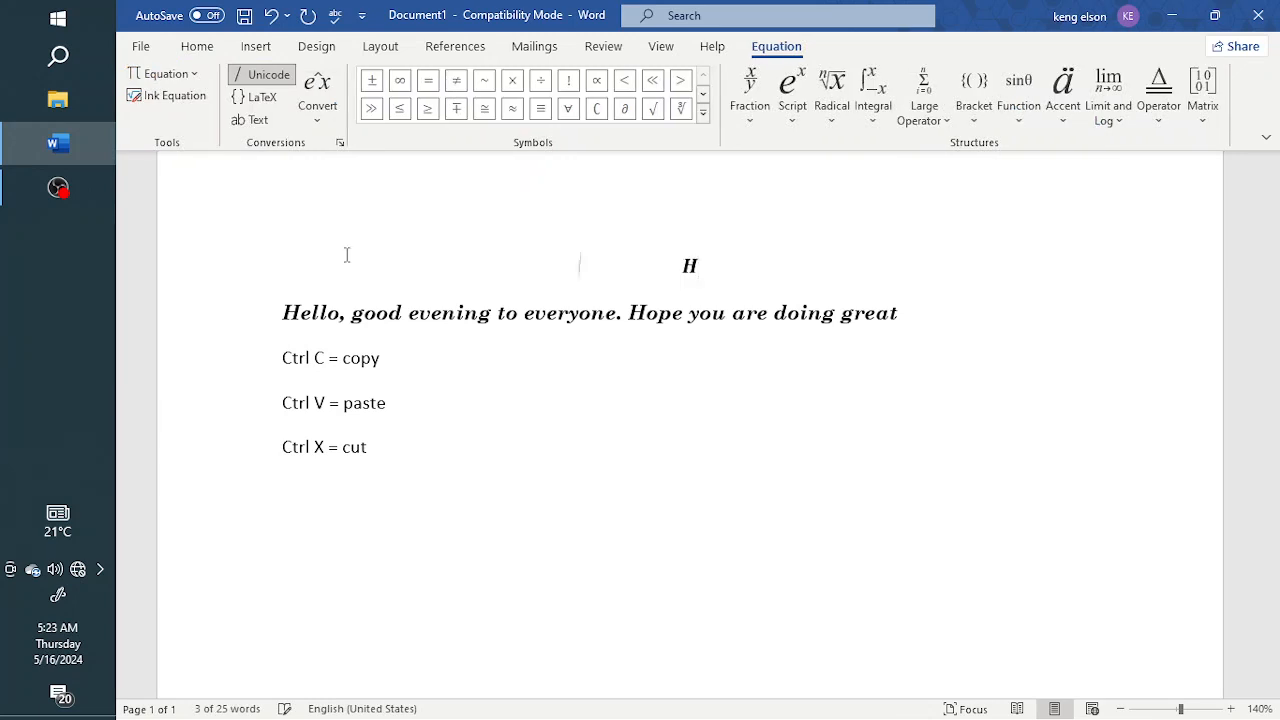
type("_2 O")
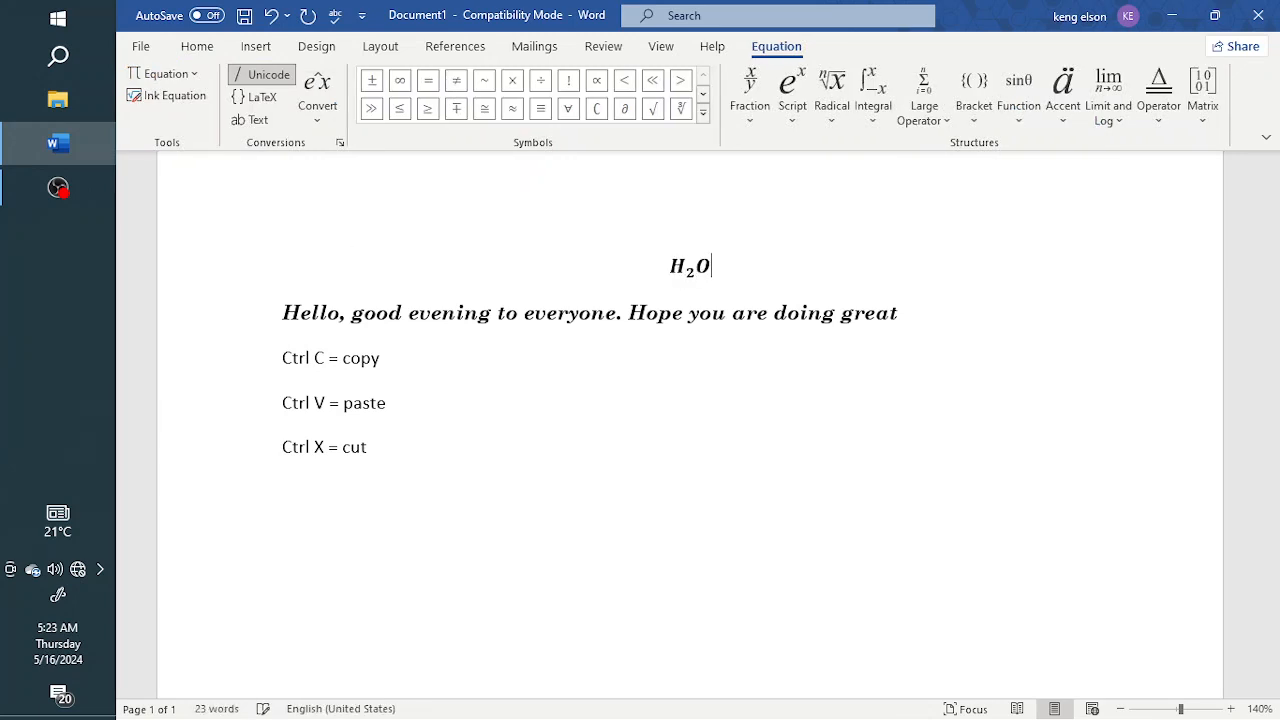
Step: Replace the equation with plain text H2O, setting the 2 as superscript
key("BackSpace")
key("BackSpace")
key("BackSpace")
key("BackSpace")
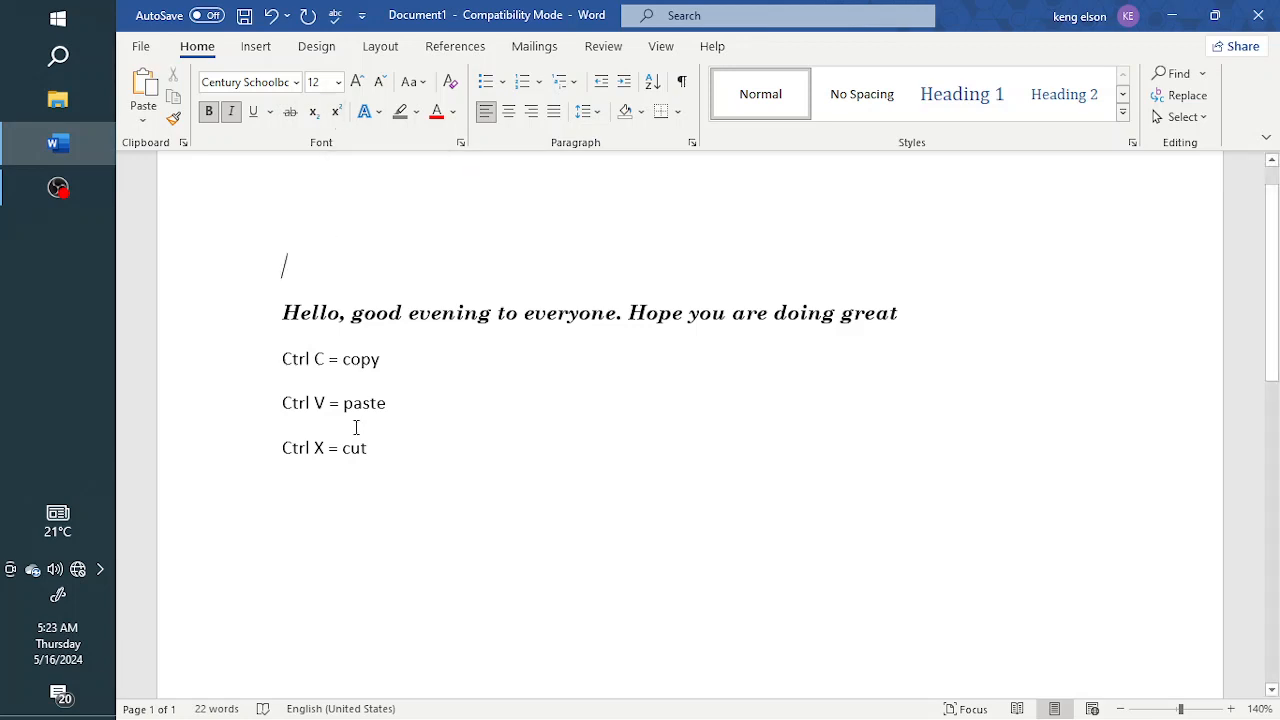
type("H")
left_click(337, 113)
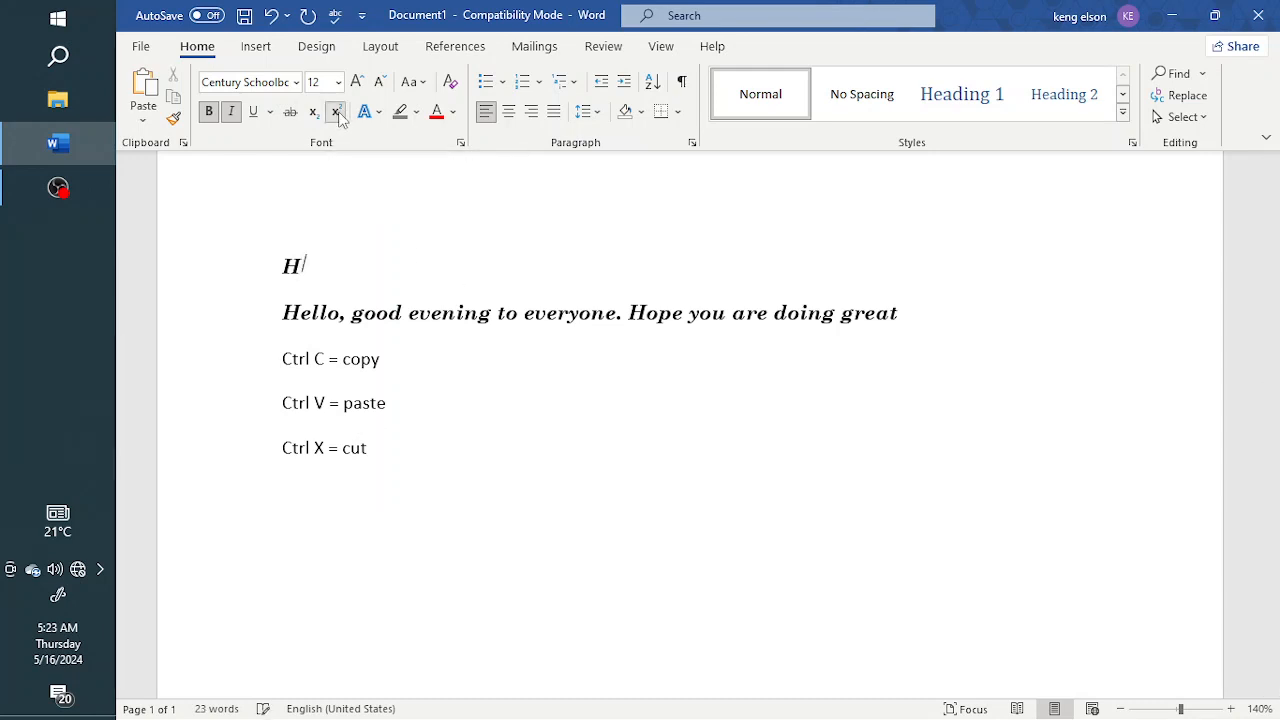
type("2000")
key("BackSpace")
key("BackSpace")
key("BackSpace")
left_click(338, 112)
type("O")
Step: Replace the text with an equation, trying H^2 and then entering x^2 +2x+1
key("BackSpace")
key("BackSpace")
key("BackSpace")
key("alt+equal")
type("H^2")
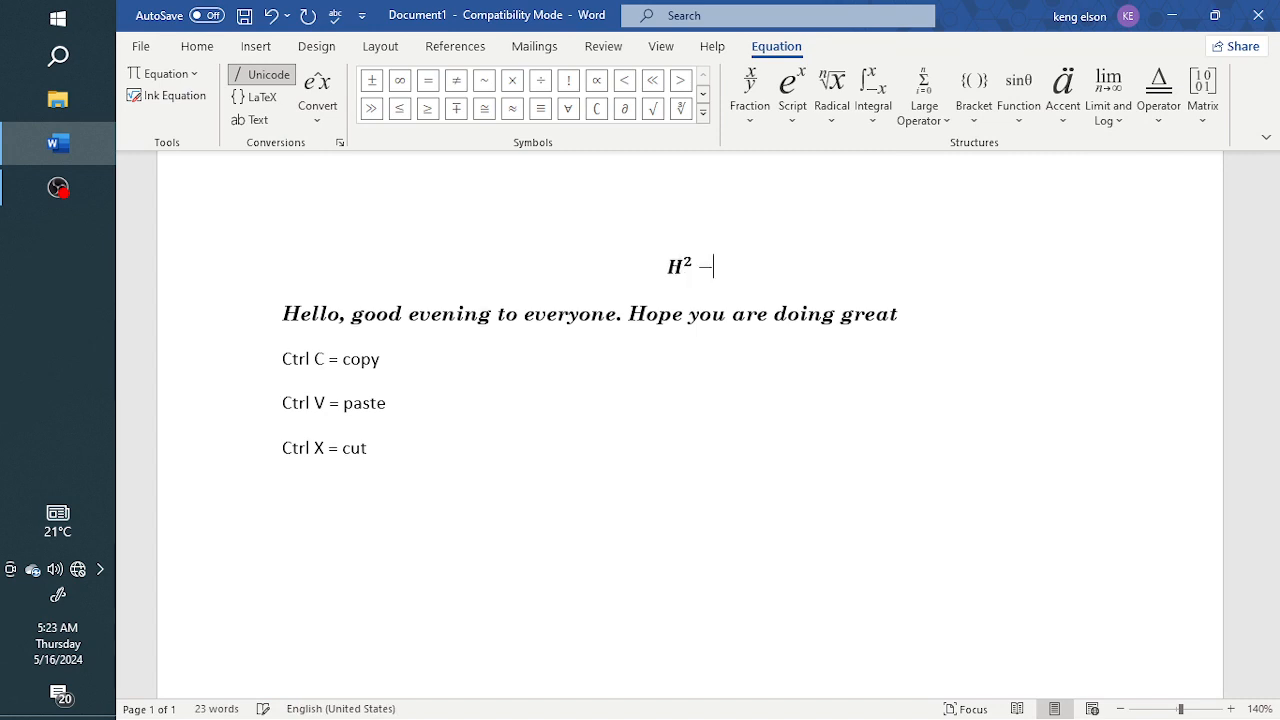
key("BackSpace")
type("X")
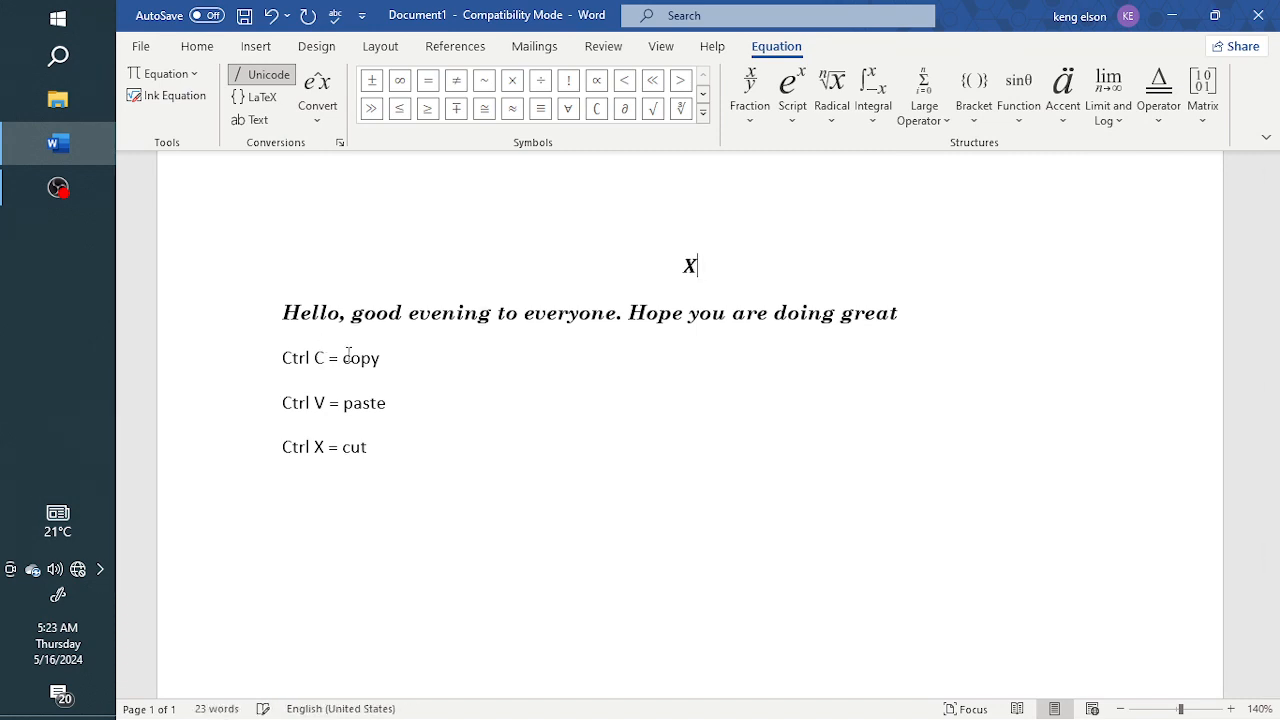
key("BackSpace")
type("x^2 +2x+1")
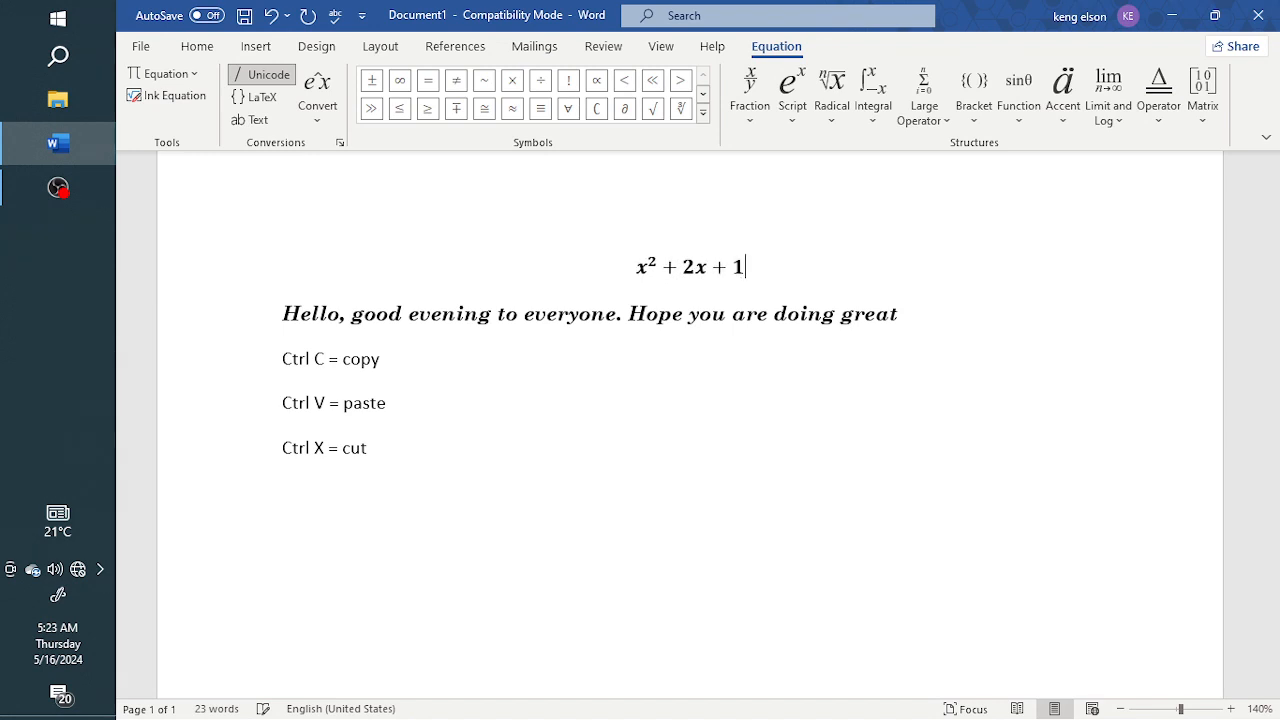
Step: Delete the equation from the new line
key("BackSpace")
key("BackSpace")
key("BackSpace")
key("BackSpace")
key("BackSpace")
key("BackSpace")
key("BackSpace")
key("BackSpace")
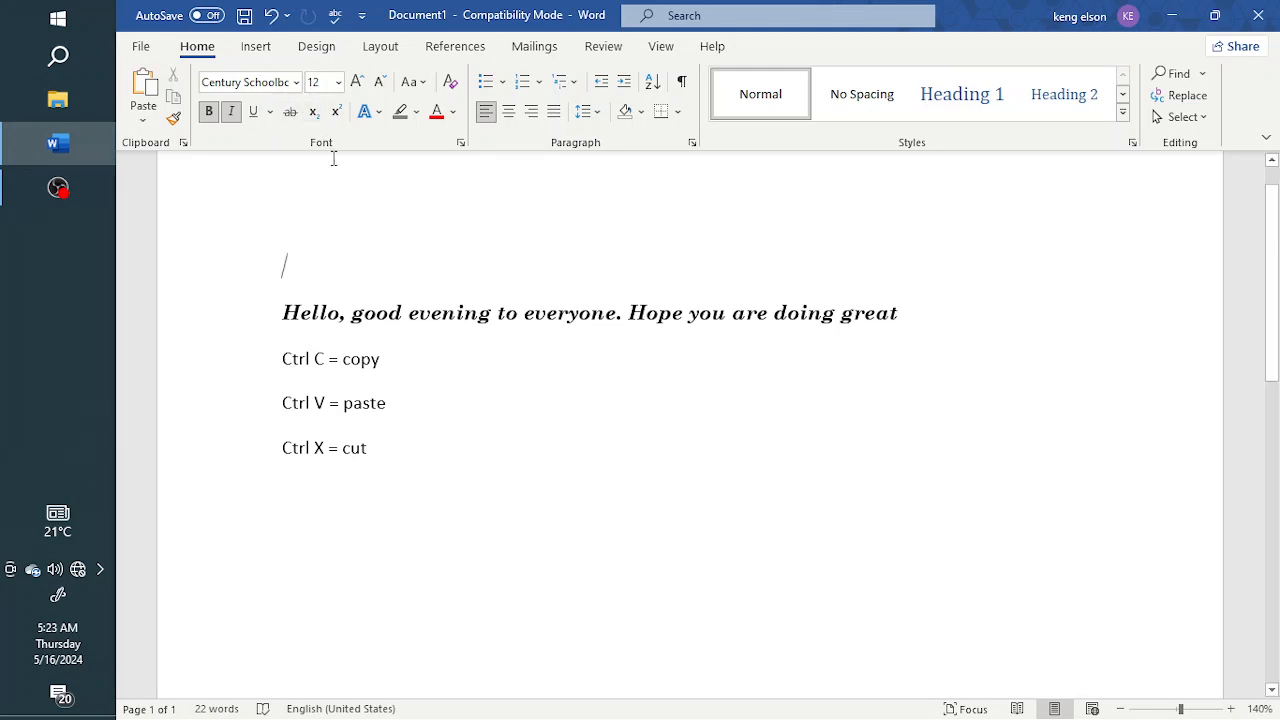
left_click(378, 118)
left_click(282, 322)
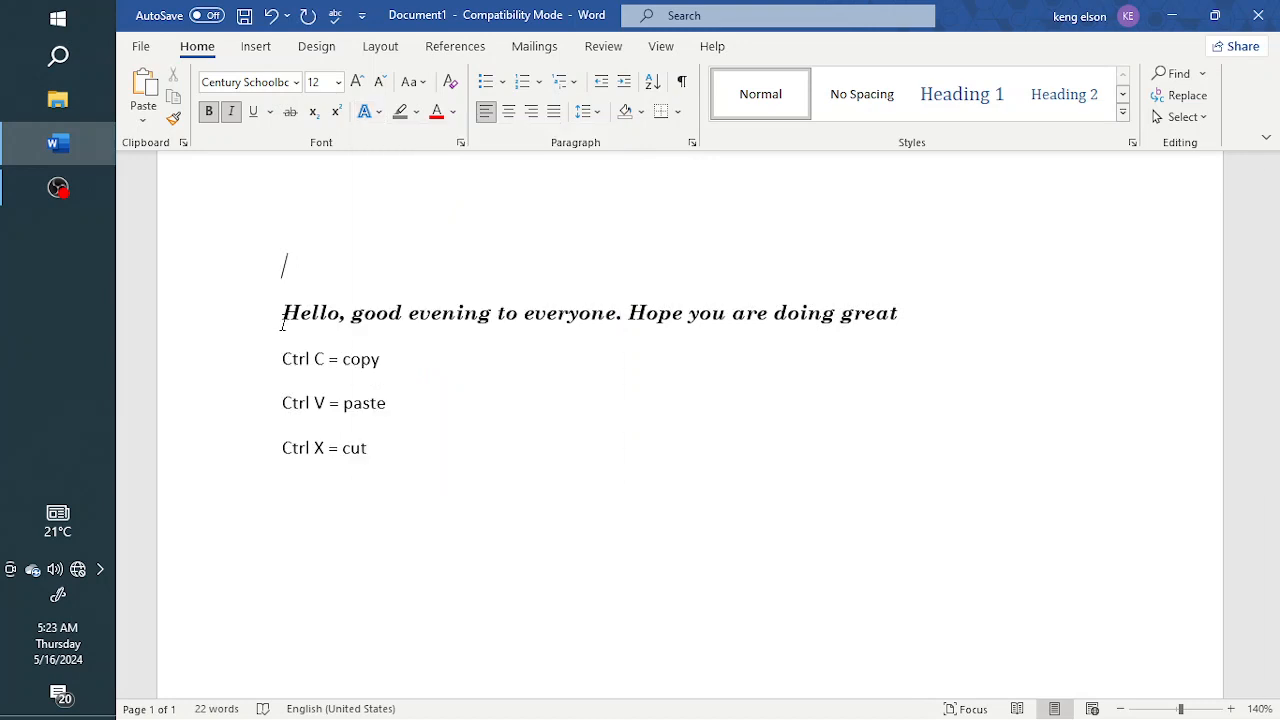
Step: Select the sentence and browse the Text Effects shadow options without applying one
left_click_drag(282, 318, 901, 315)
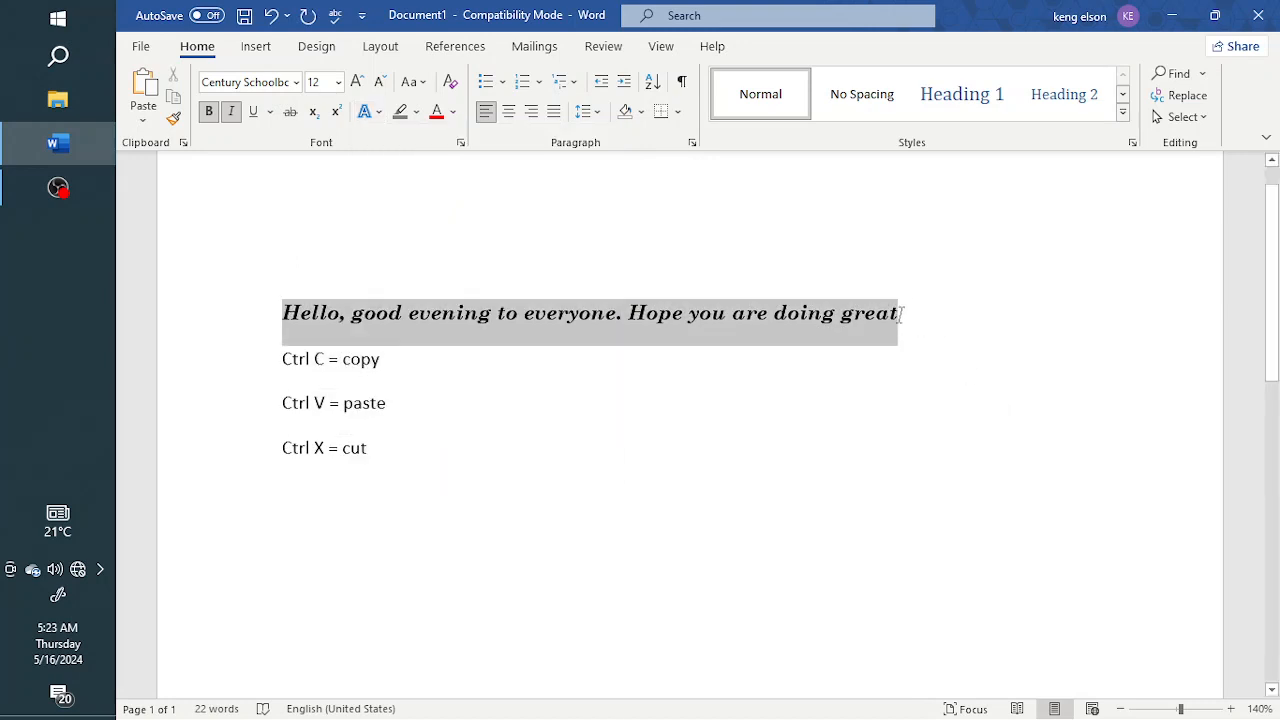
left_click(377, 112)
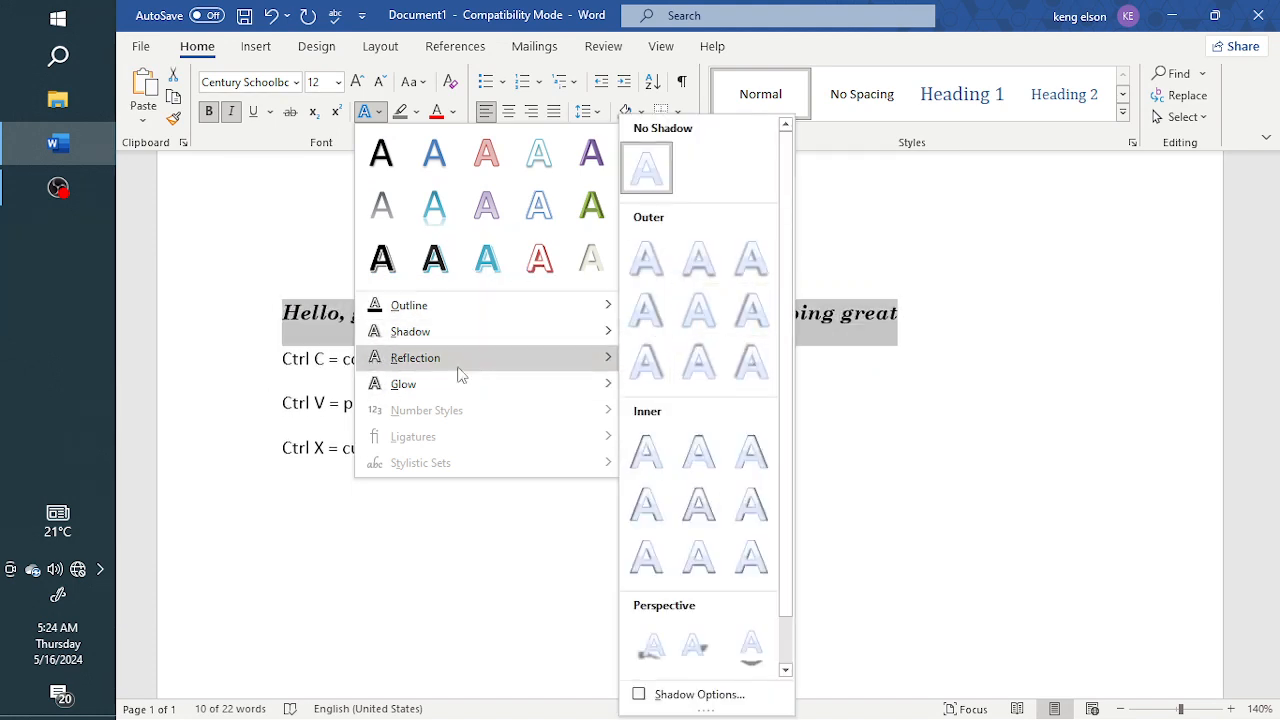
left_click(325, 330)
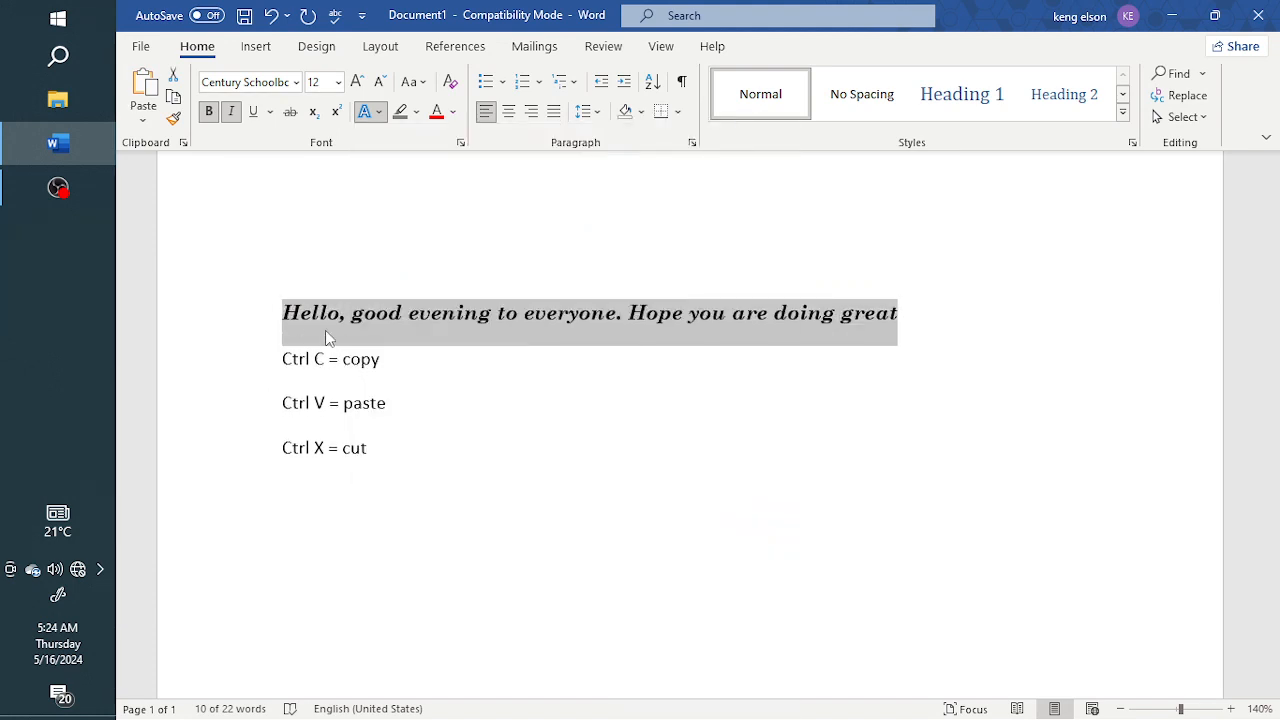
left_click(480, 345)
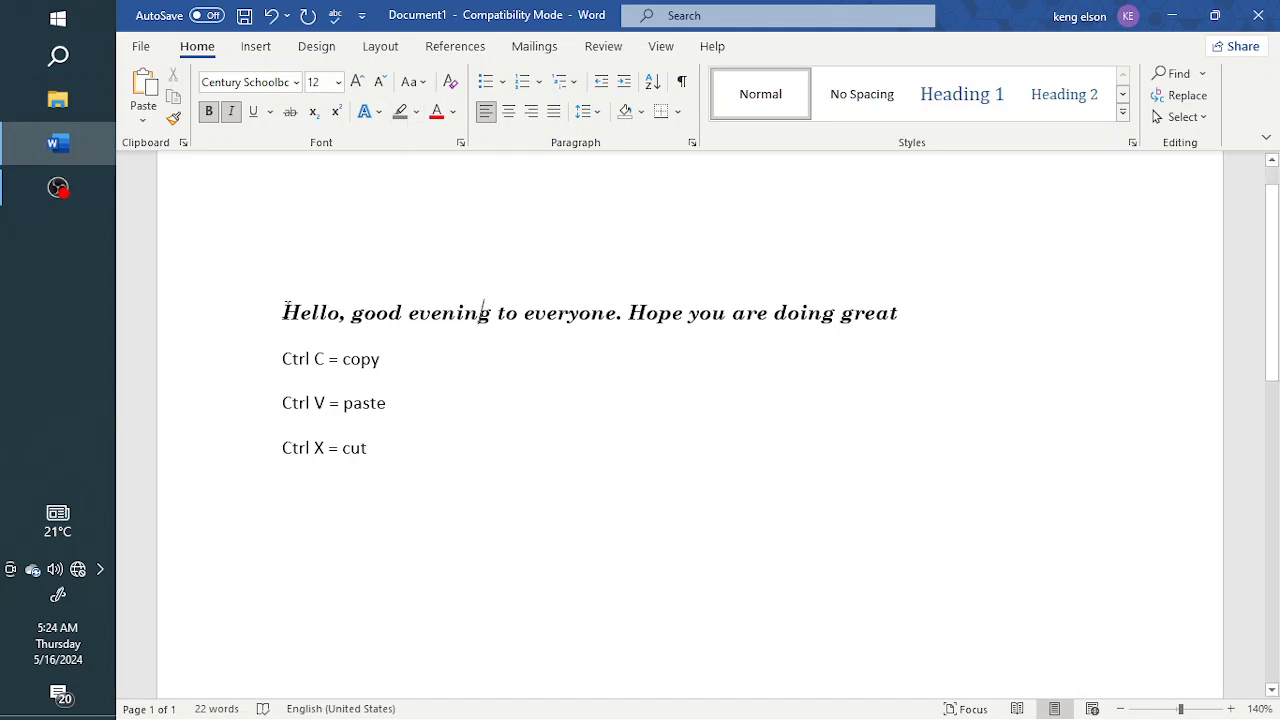
Step: Highlight the whole first sentence in bright green
left_click_drag(435, 323, 899, 318)
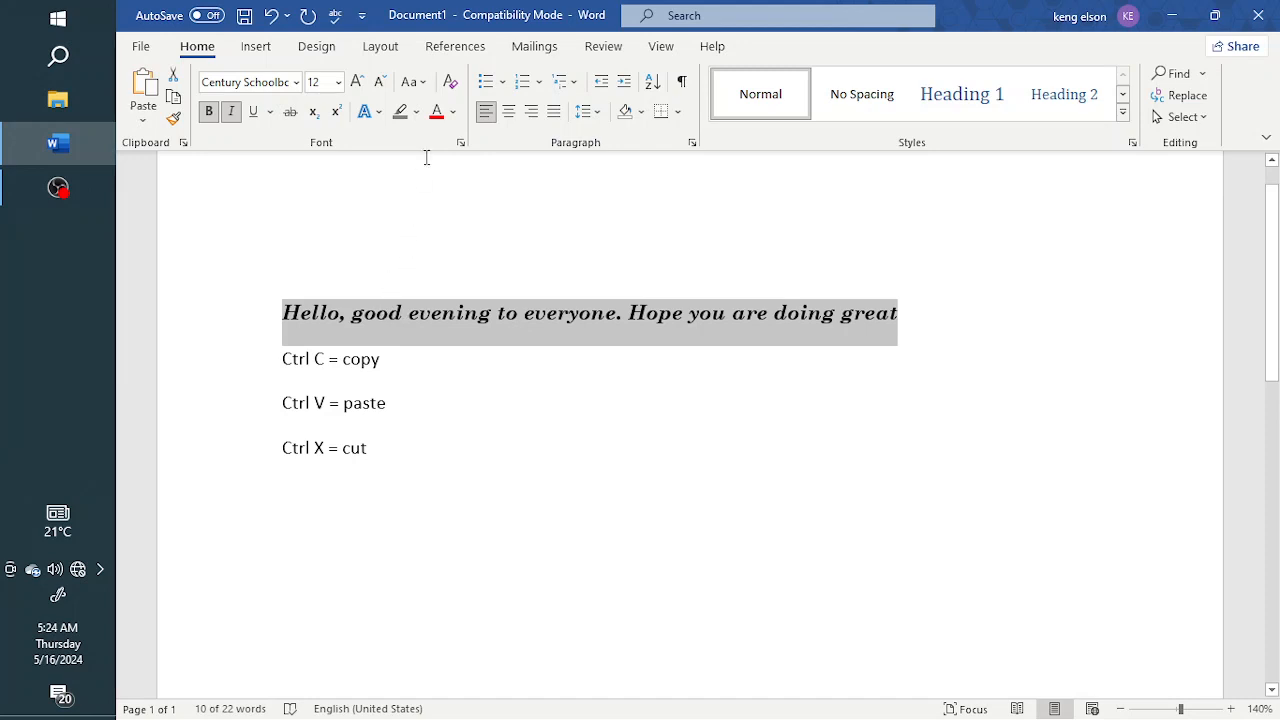
left_click(416, 112)
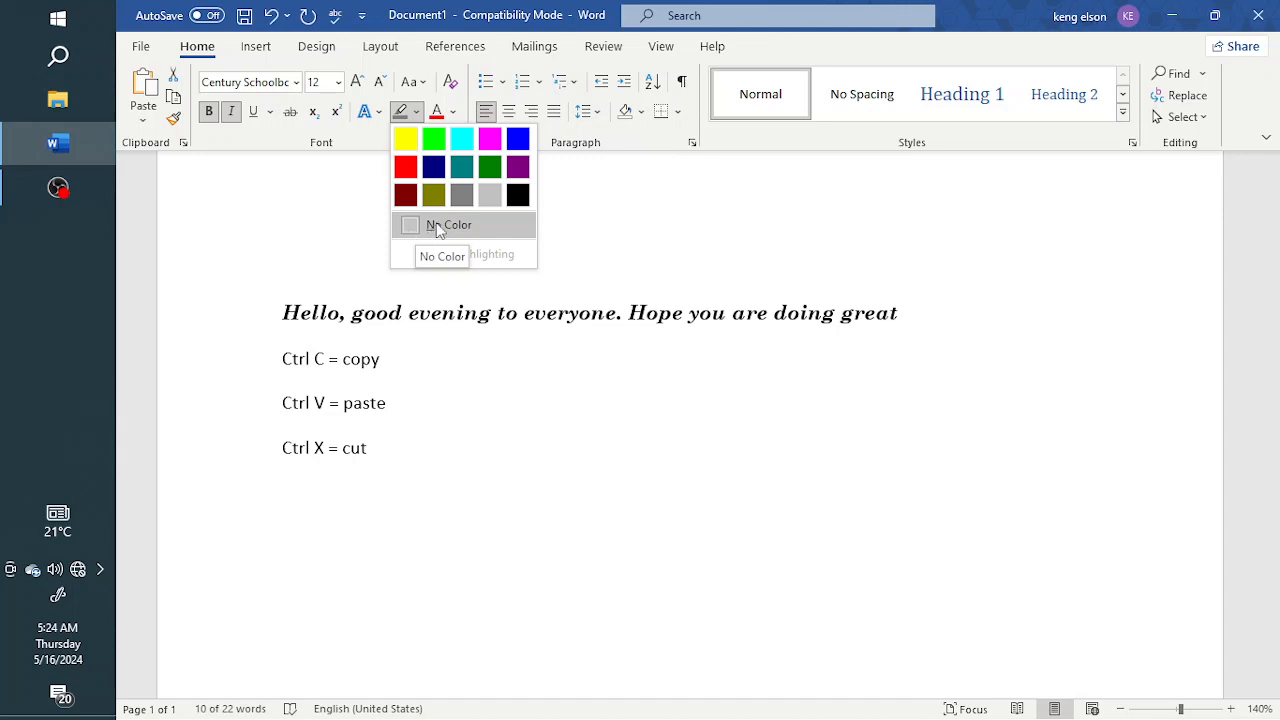
left_click(436, 141)
key("Right")
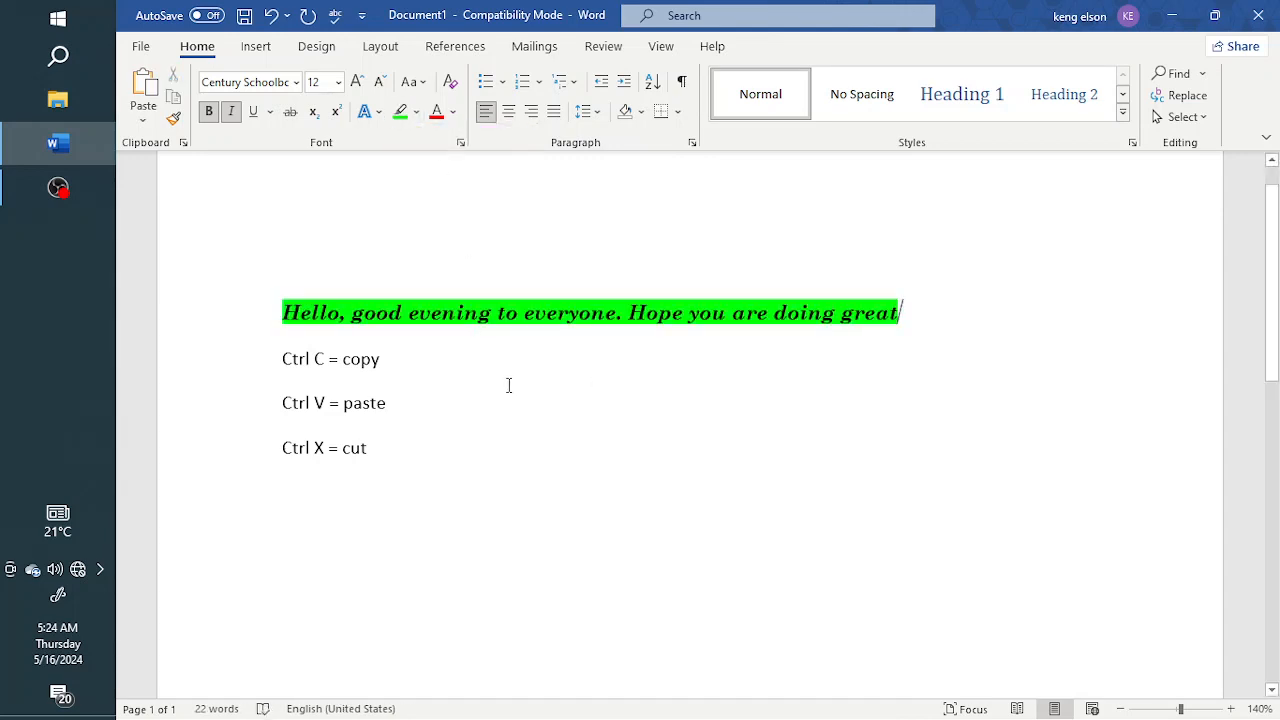
Step: Remove the highlight from the sentence by choosing No Color
left_click_drag(274, 313, 893, 340)
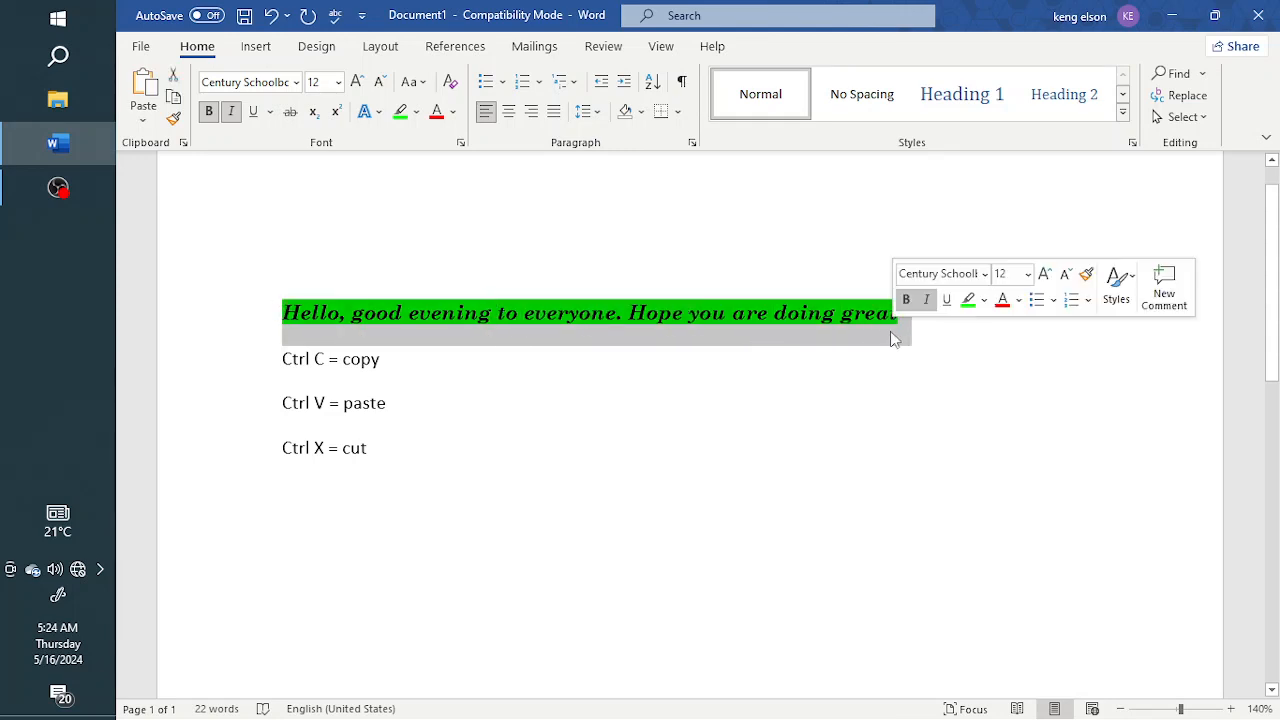
left_click(418, 114)
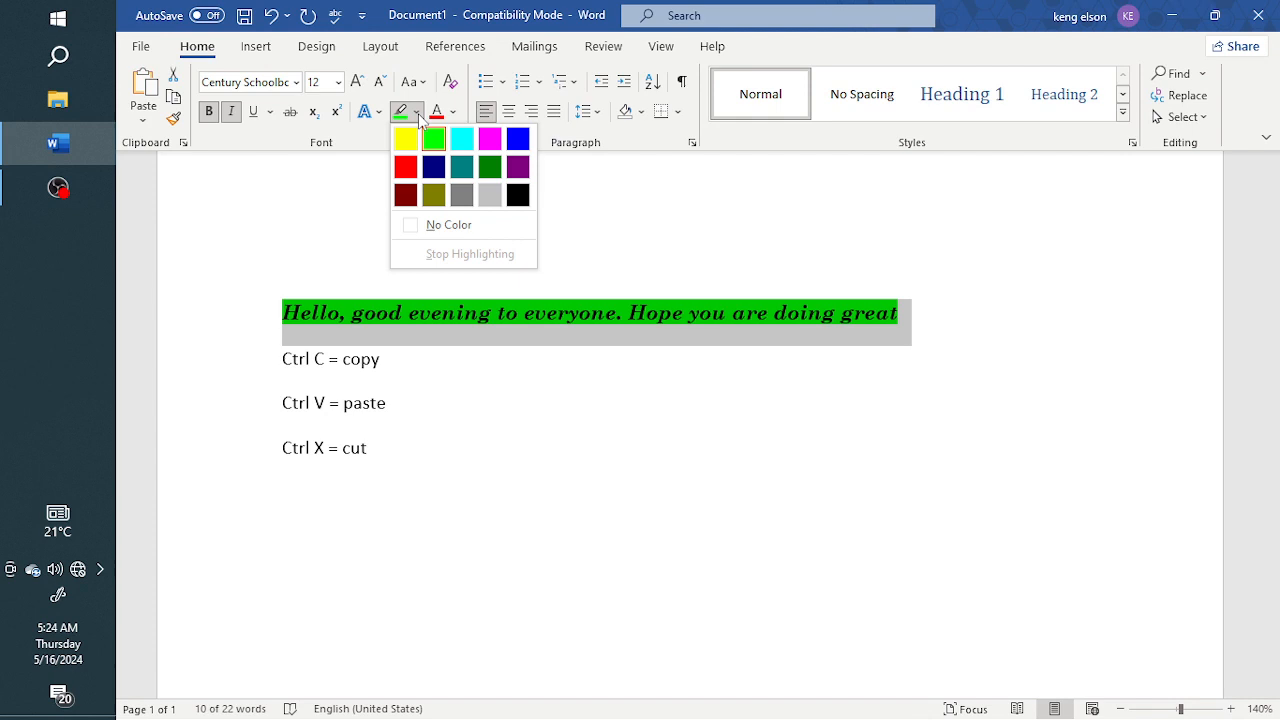
left_click(442, 229)
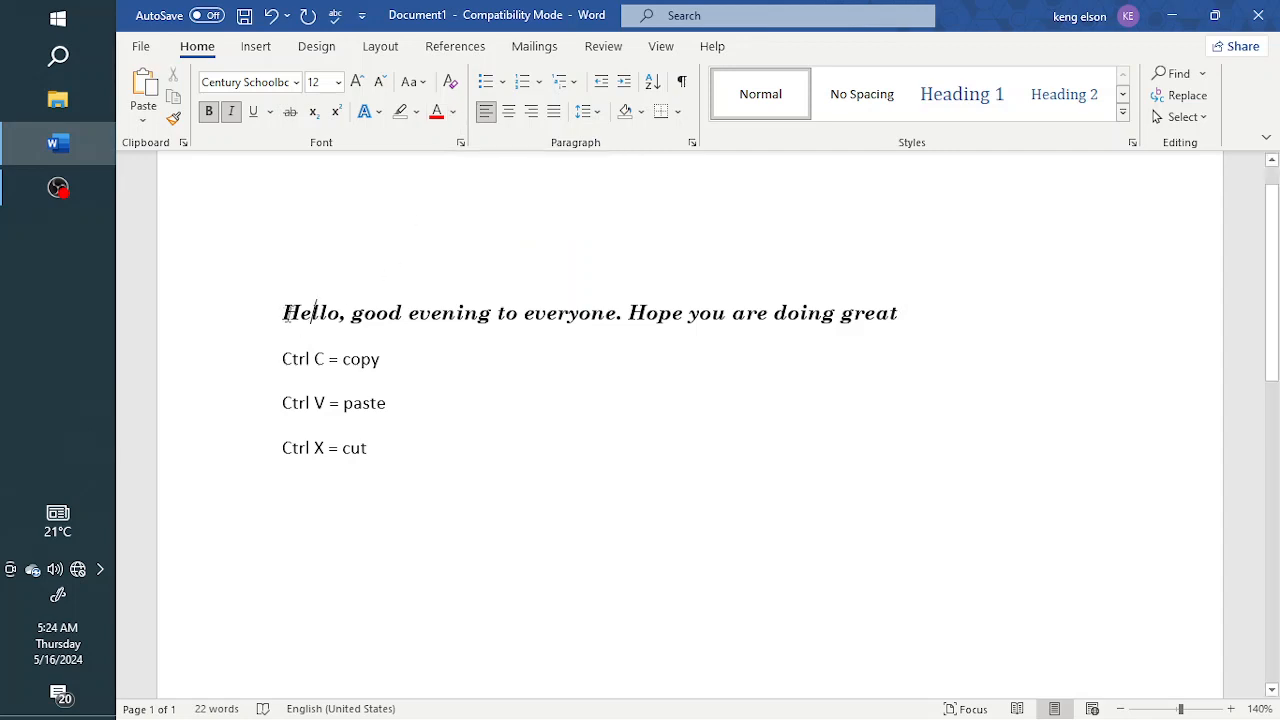
Step: Toggle bold and italic off and back on for the sentence
left_click_drag(284, 316, 903, 326)
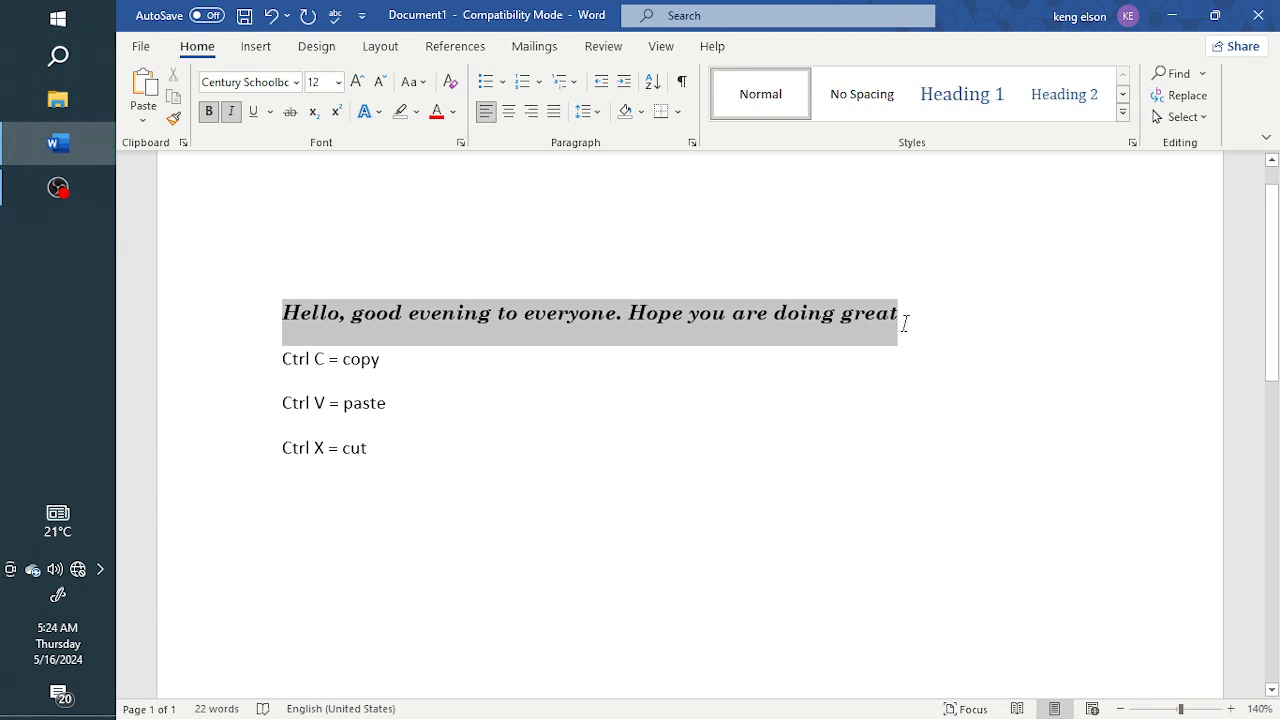
left_click(209, 111)
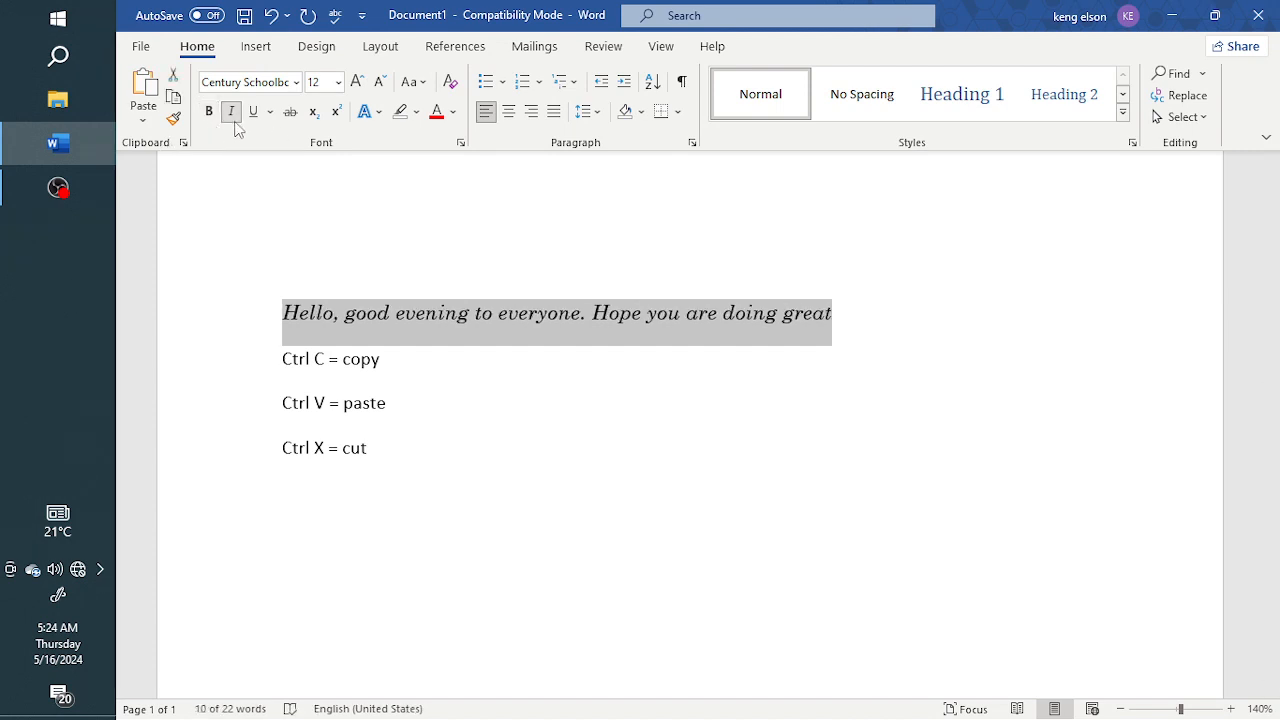
left_click(231, 112)
left_click(209, 111)
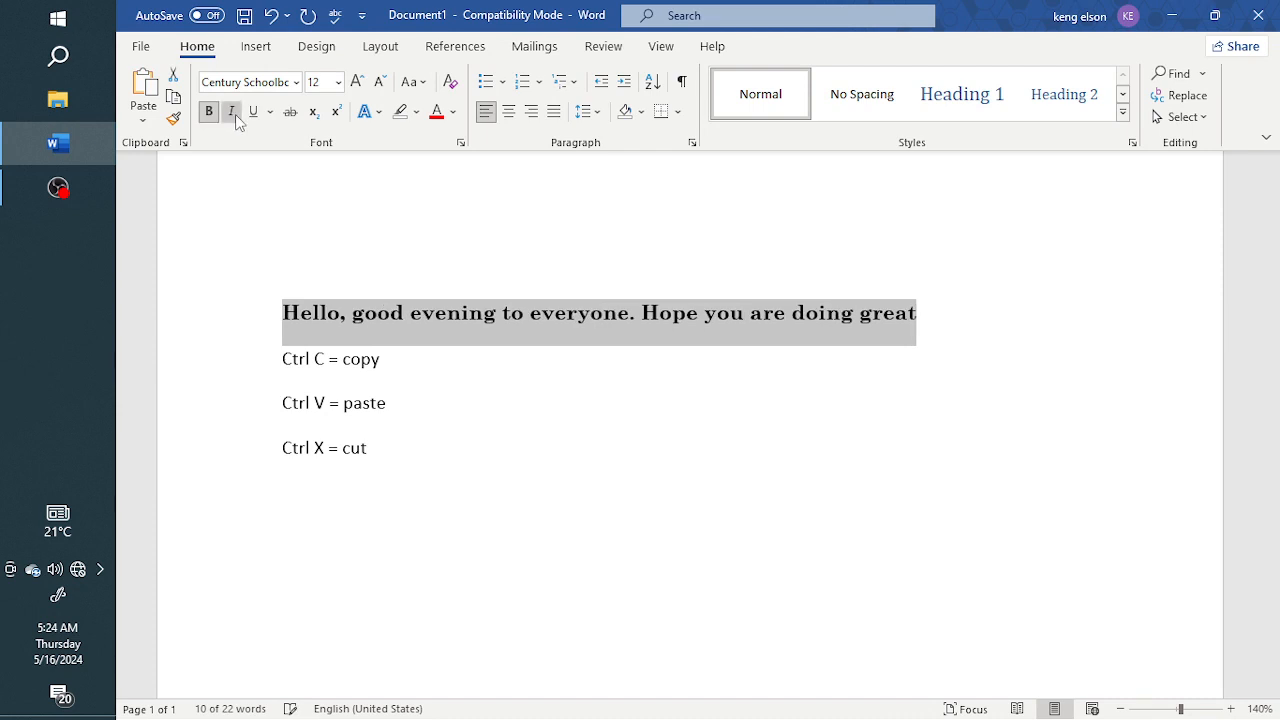
left_click(233, 113)
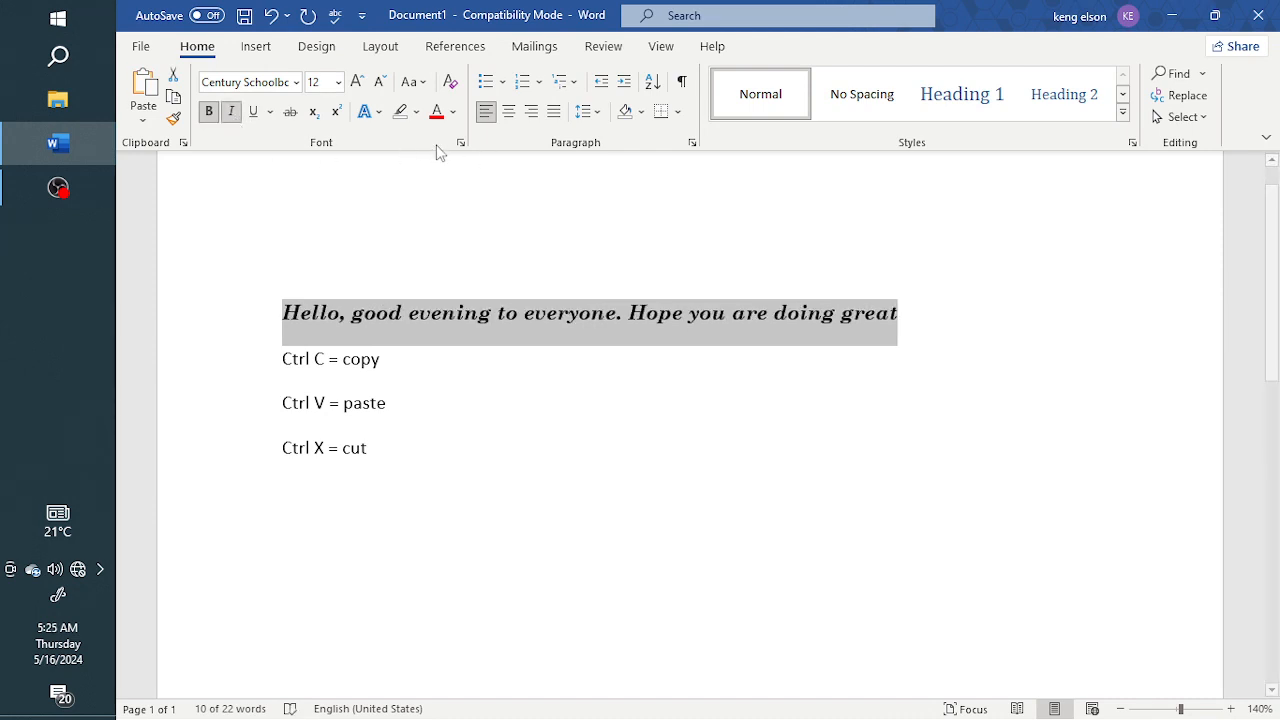
Step: Set the sentence's font colour to the standard Blue
left_click(455, 116)
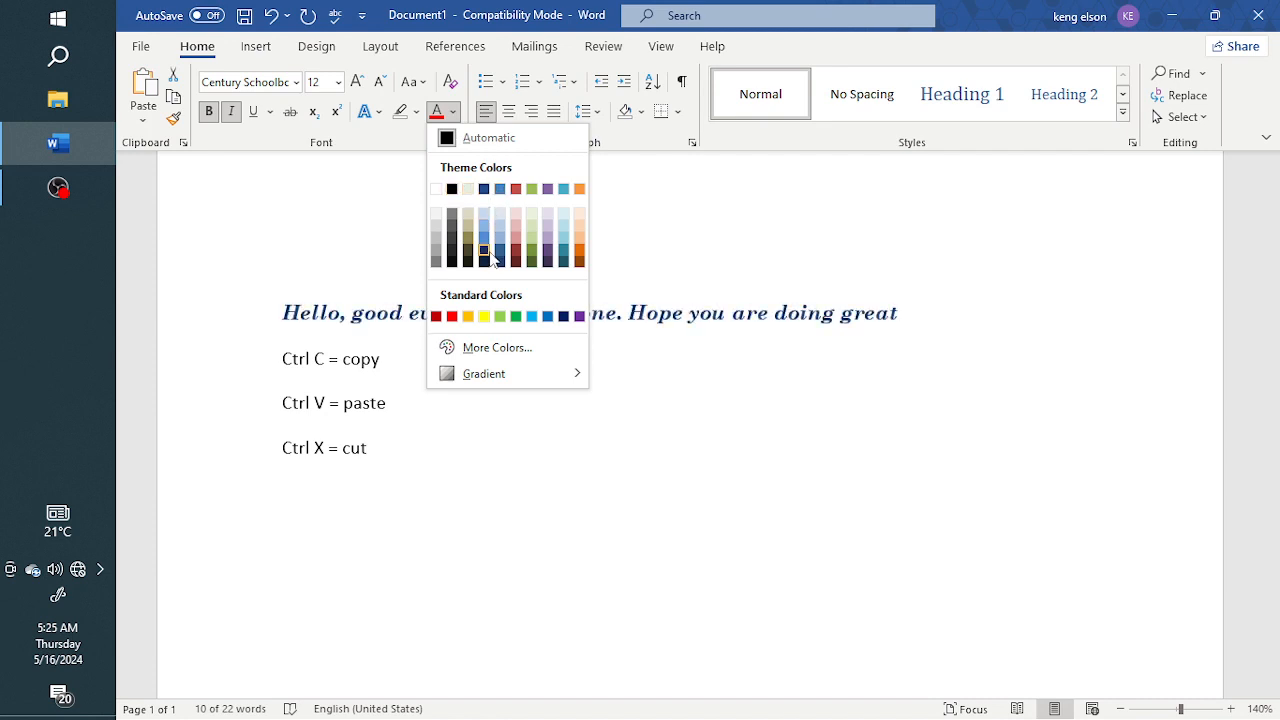
left_click(563, 316)
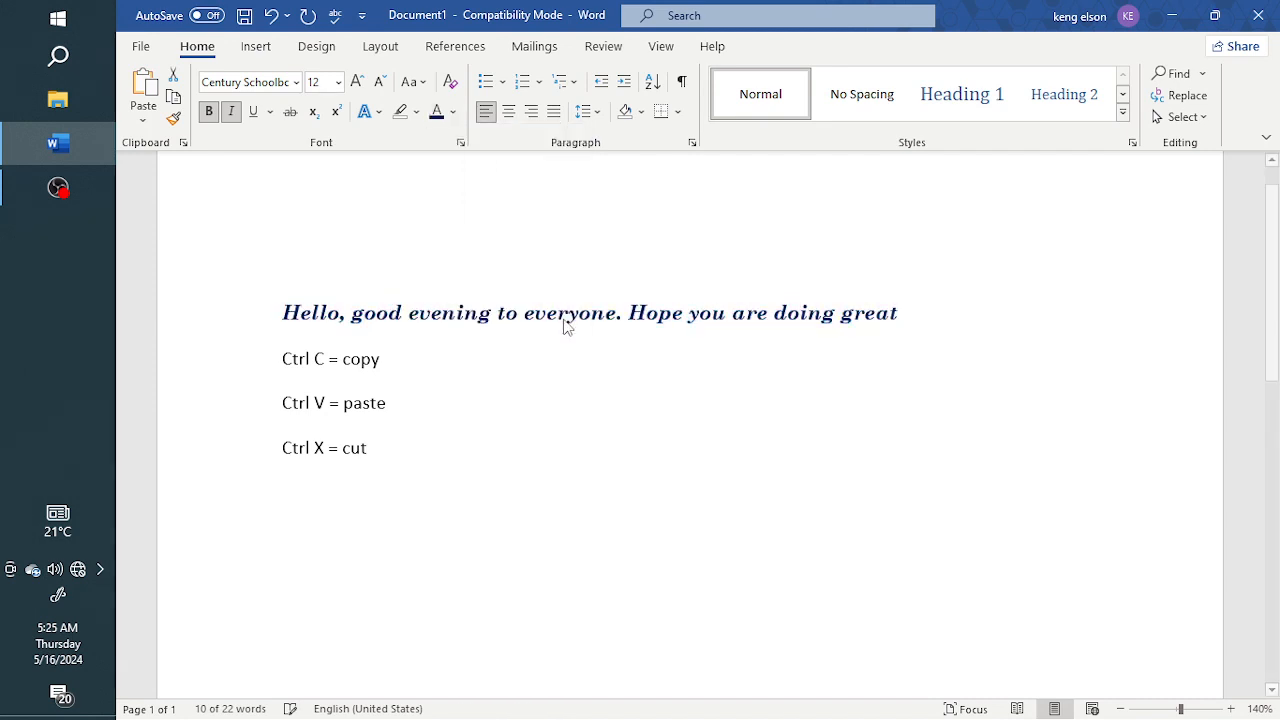
left_click(505, 318)
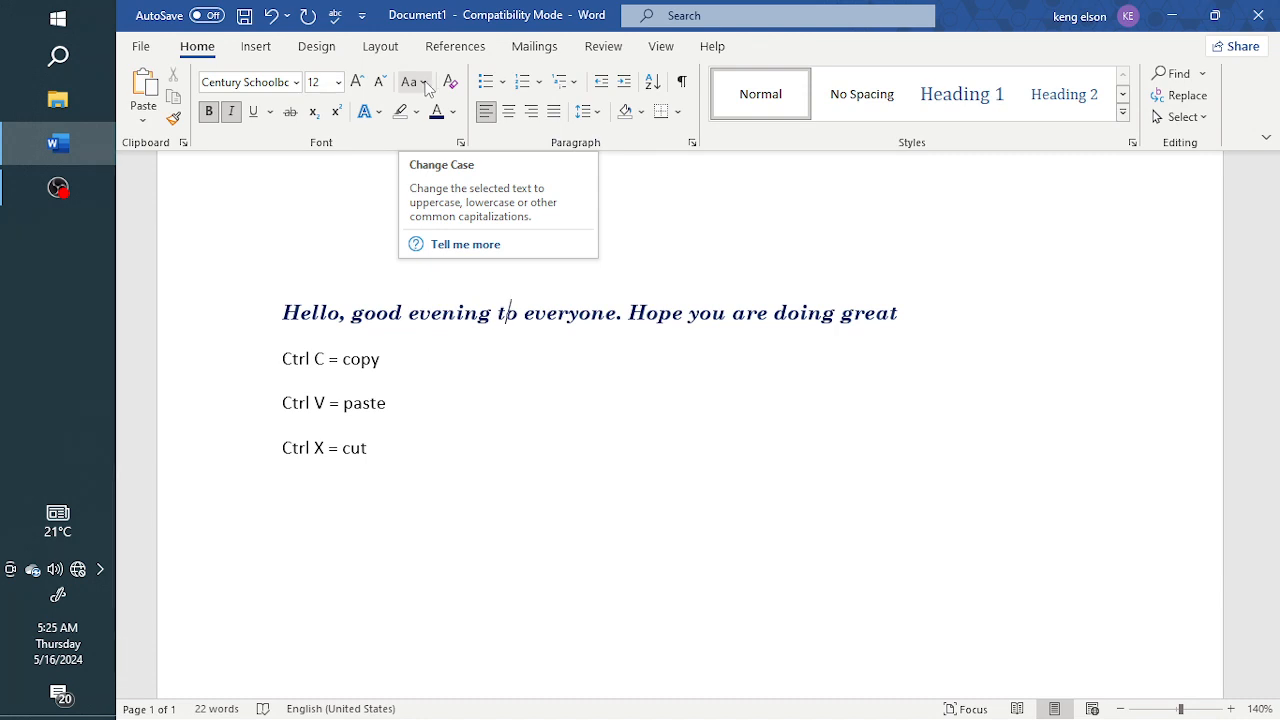
Step: Change the sentence's case to lowercase, followed by UPPERCASE
left_click(319, 324)
left_click_drag(283, 318, 903, 320)
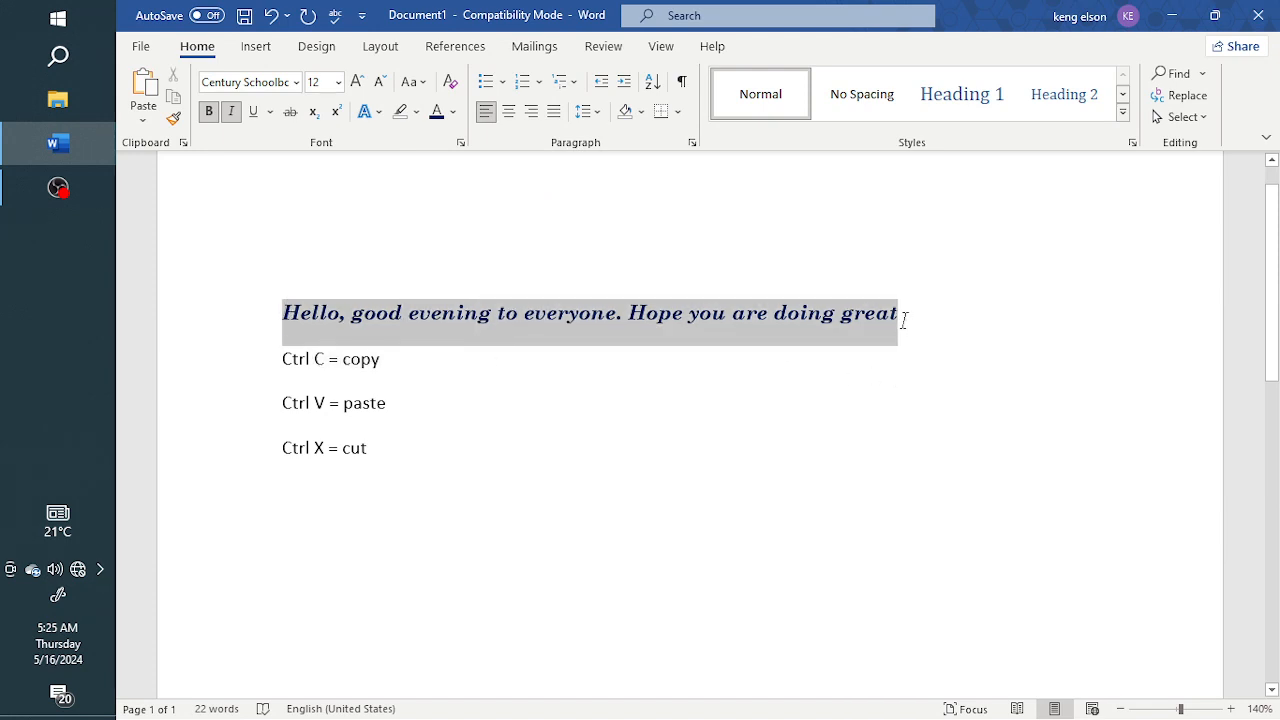
left_click(424, 84)
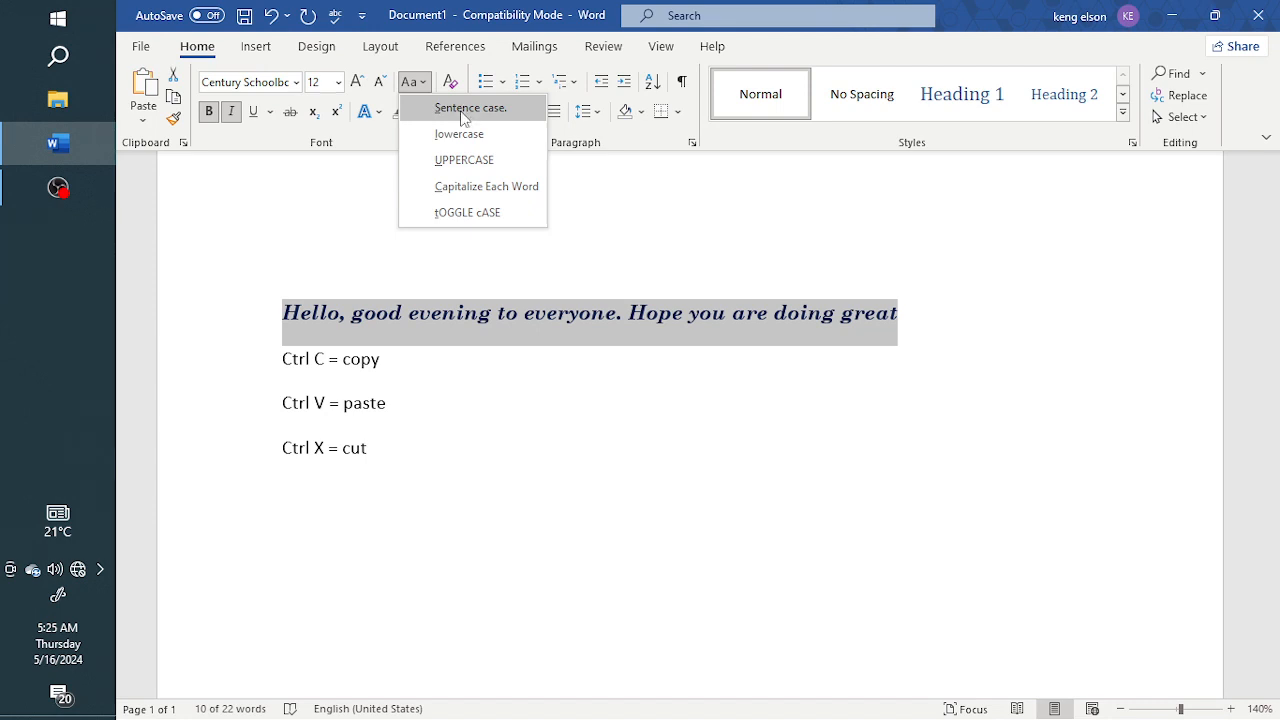
left_click(459, 136)
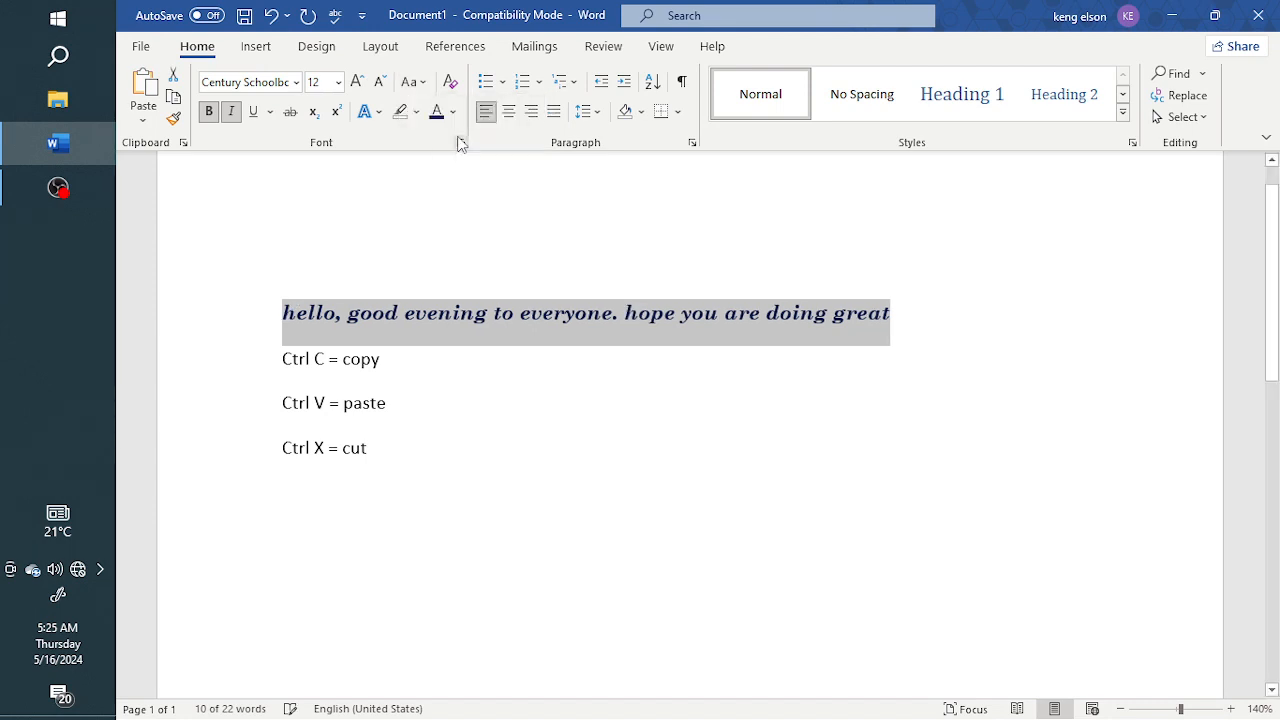
left_click(411, 82)
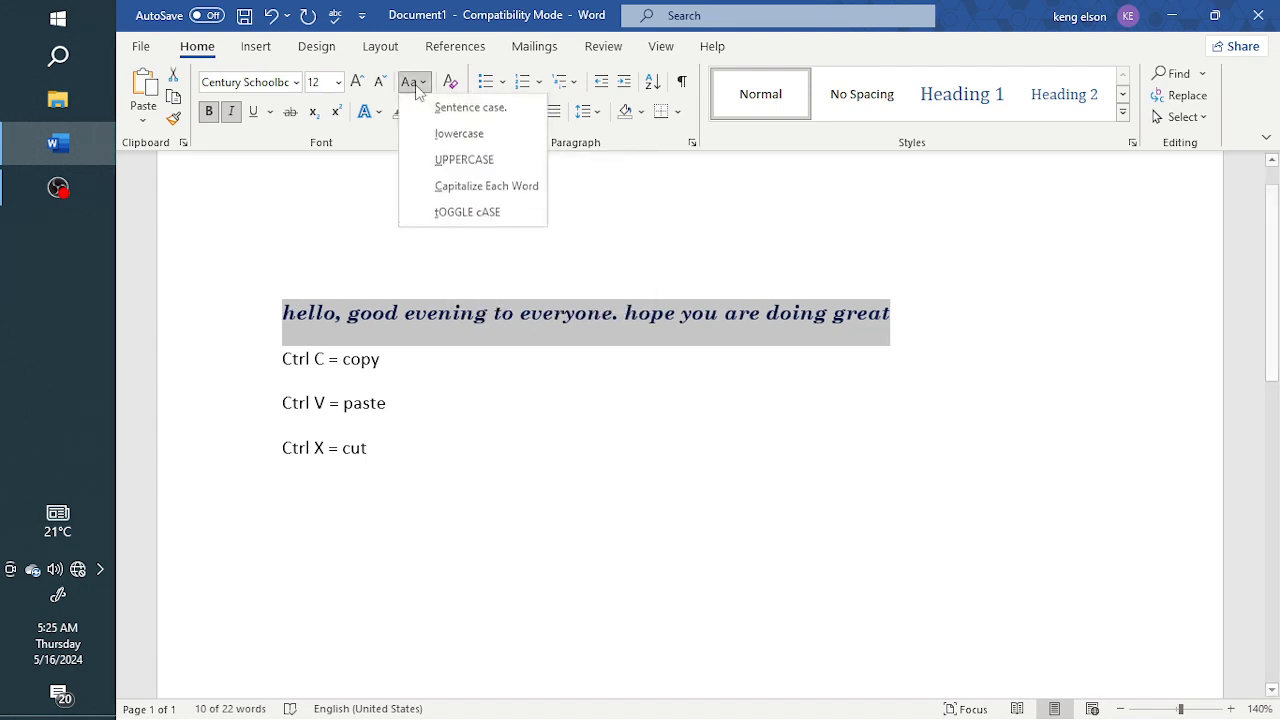
left_click(464, 163)
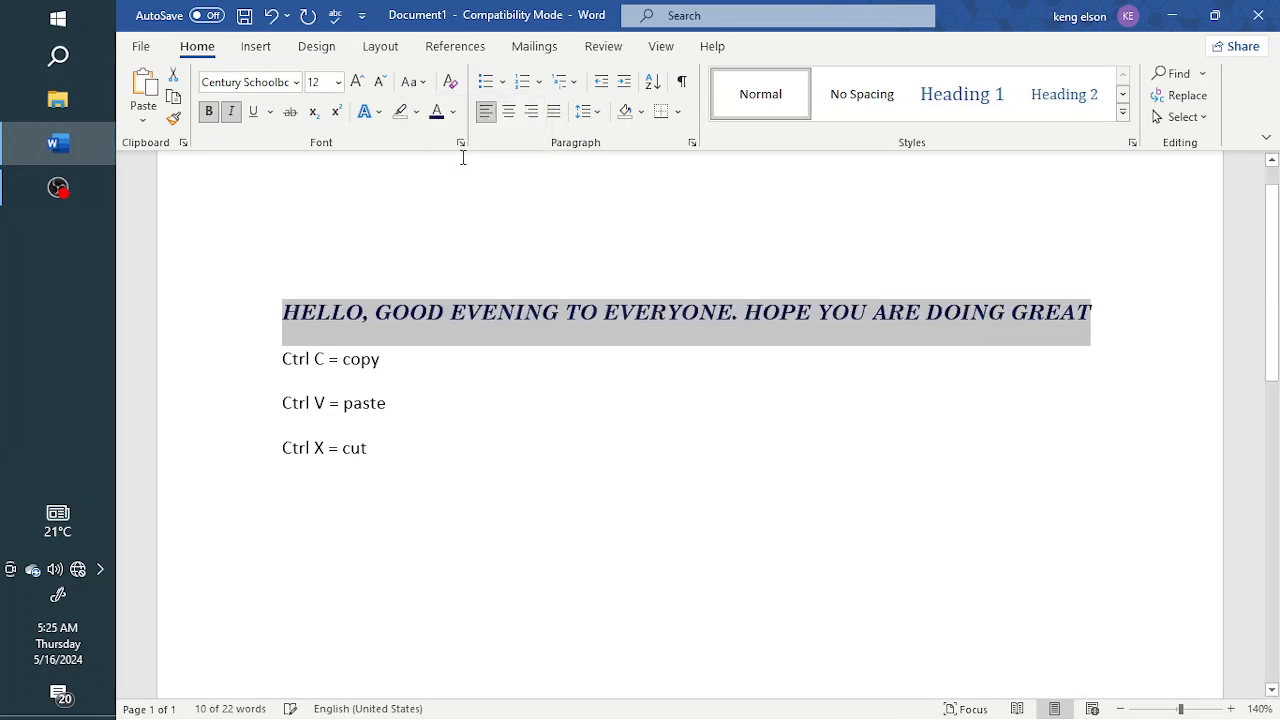
Step: Apply Capitalize Each Word and tOGGLE cASE to the sentence
left_click(411, 82)
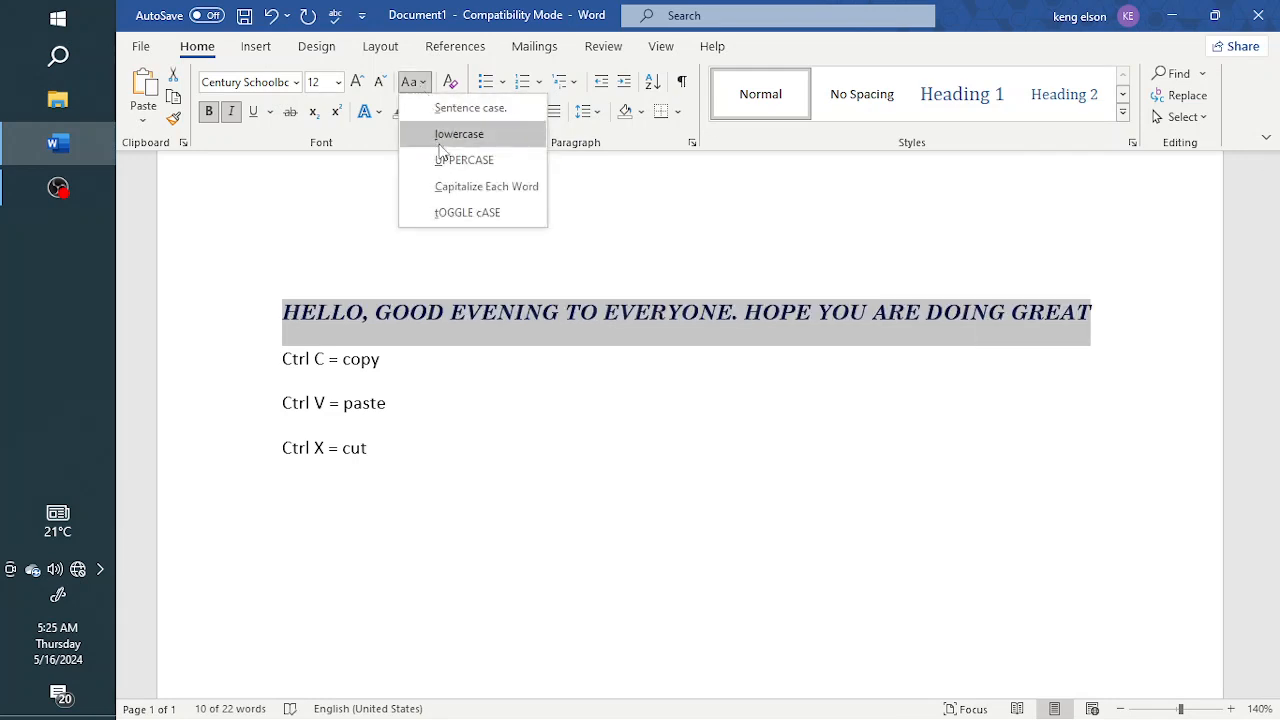
left_click(462, 188)
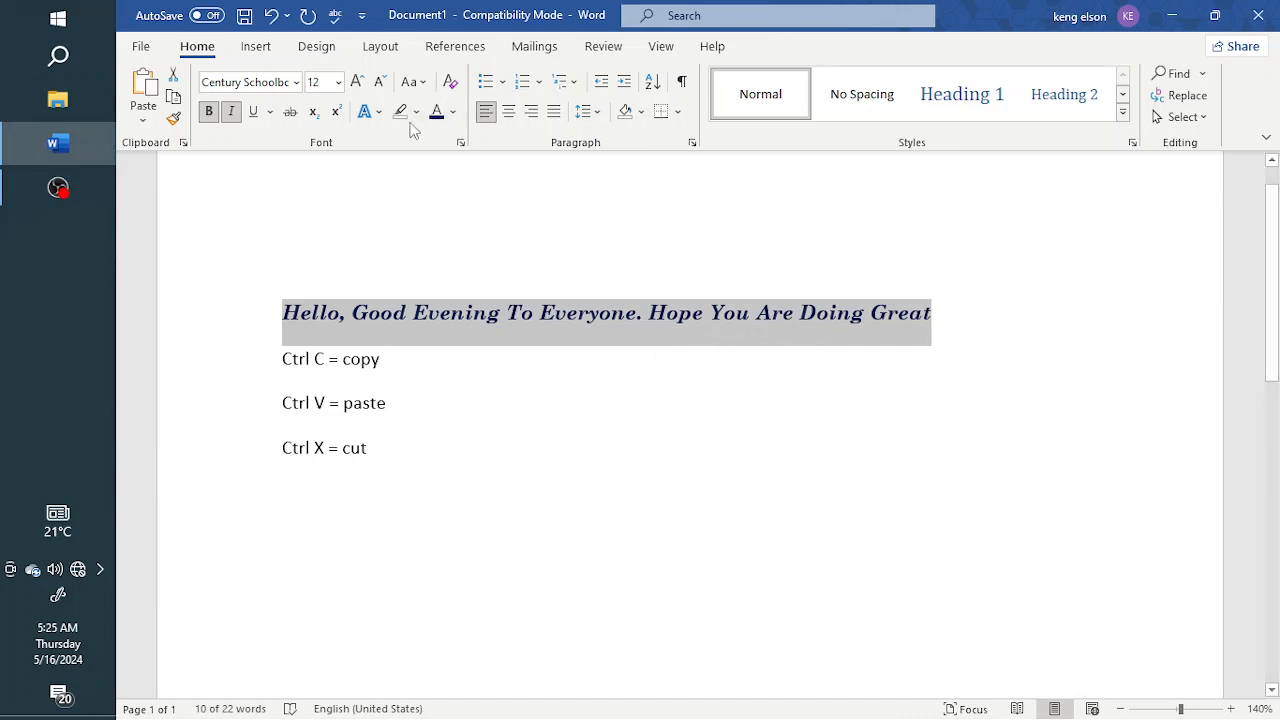
left_click(413, 82)
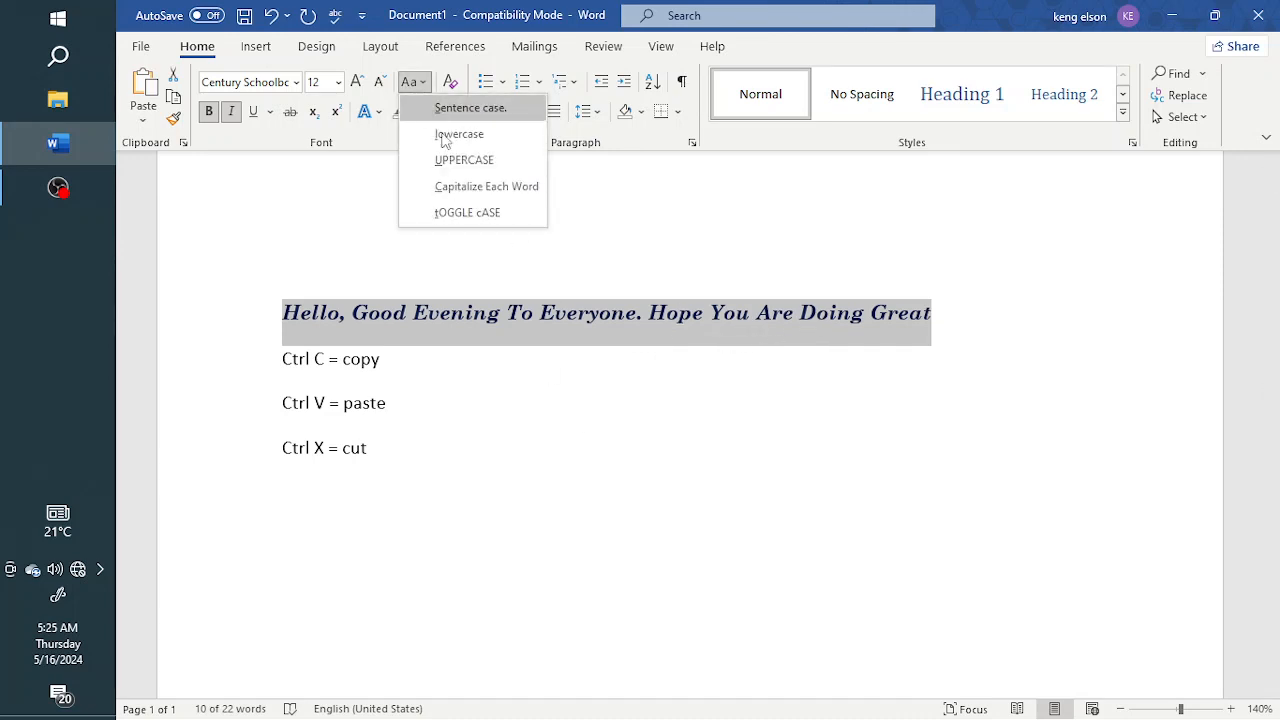
left_click(459, 221)
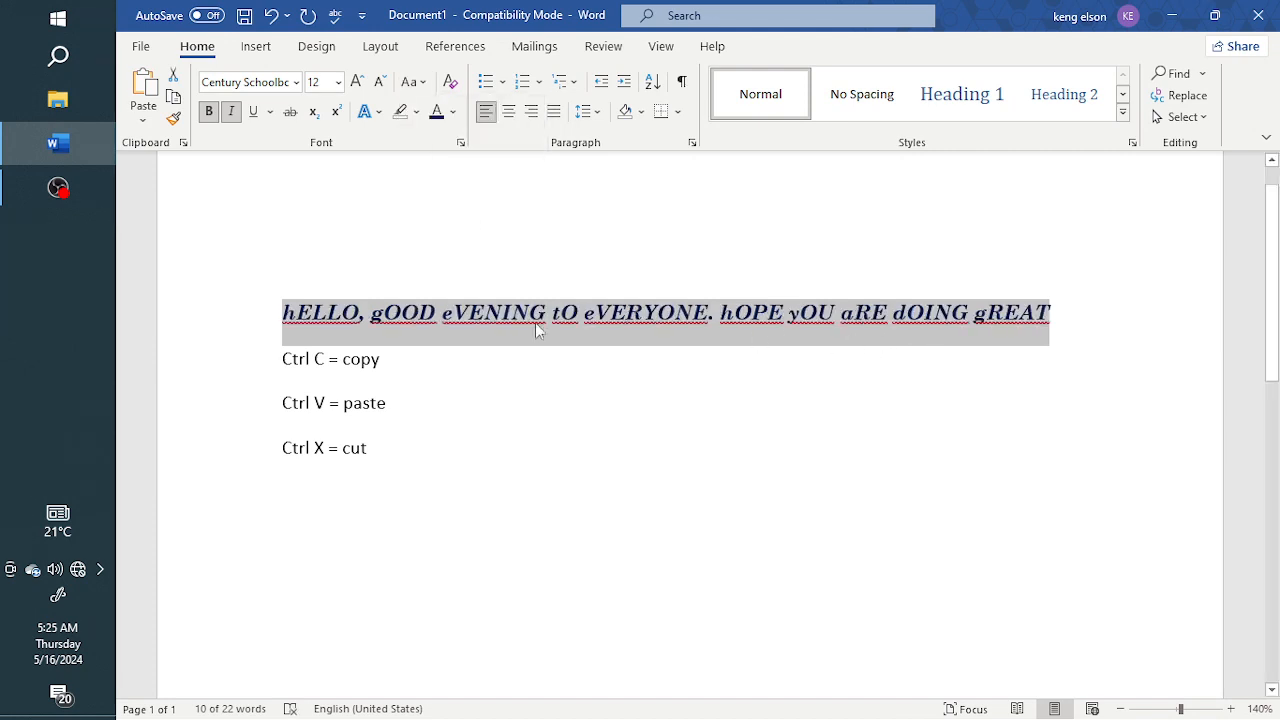
Step: Change the sentence's case to Capitalize Each Word
left_click(412, 82)
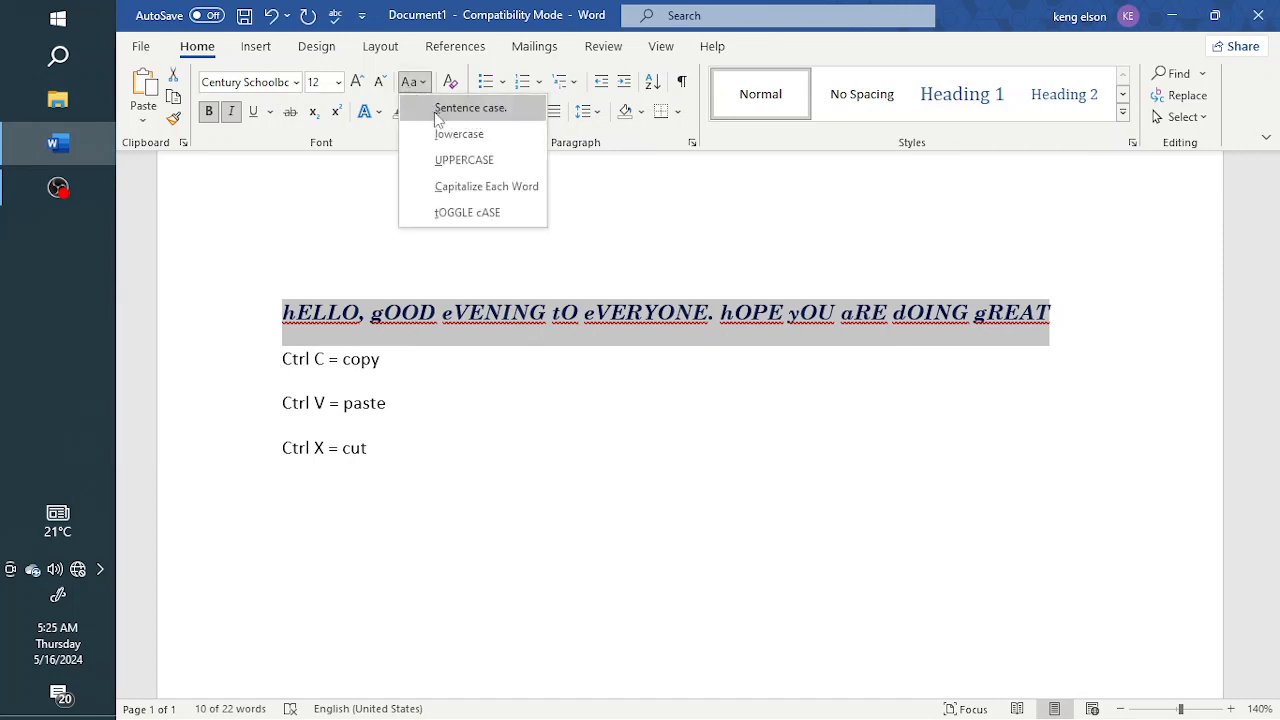
left_click(462, 186)
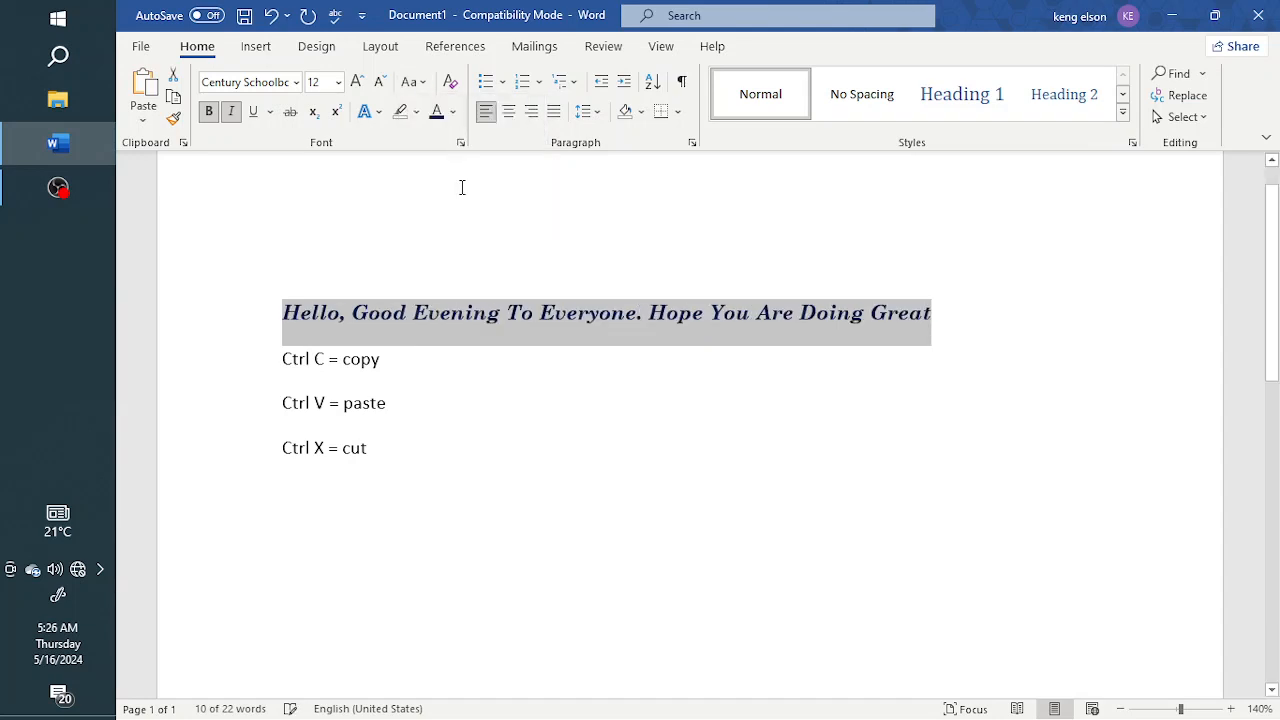
Step: Delete the empty line above the sentence
left_click(944, 314)
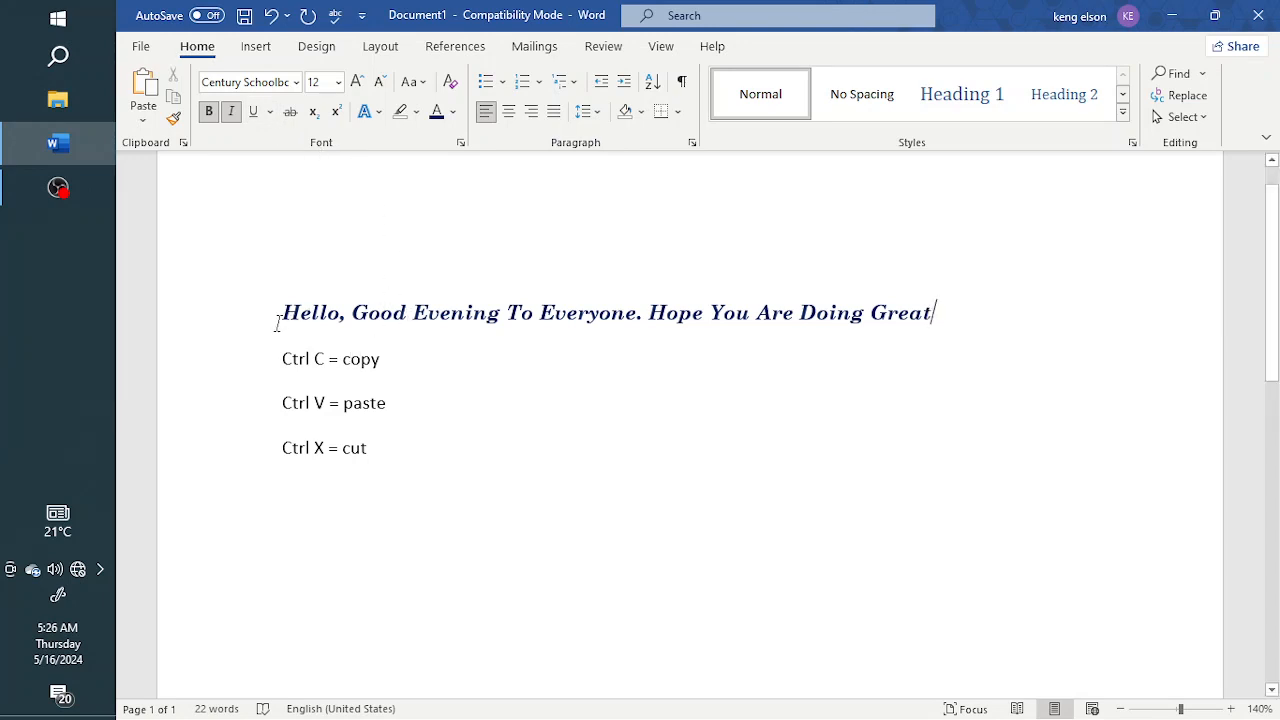
key("BackSpace")
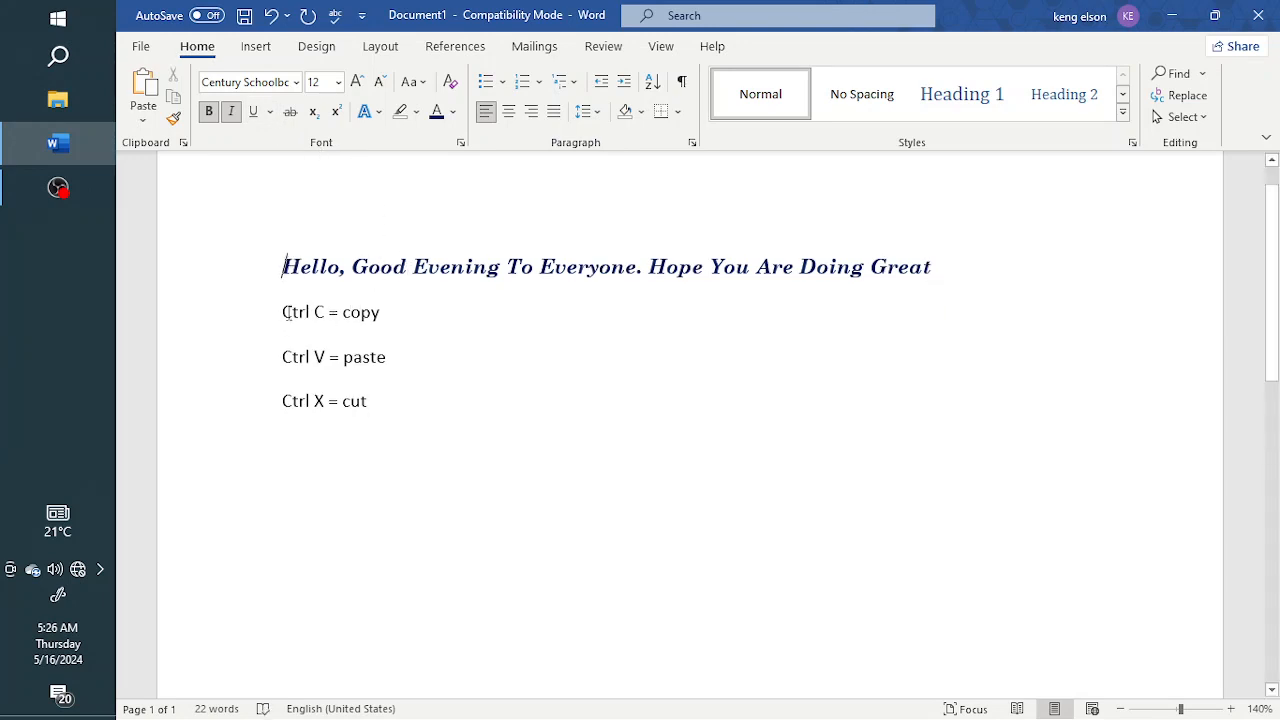
Step: Define a new heart-symbol bullet and apply it to the Ctrl C = copy line
left_click_drag(287, 313, 378, 404)
left_click(429, 314)
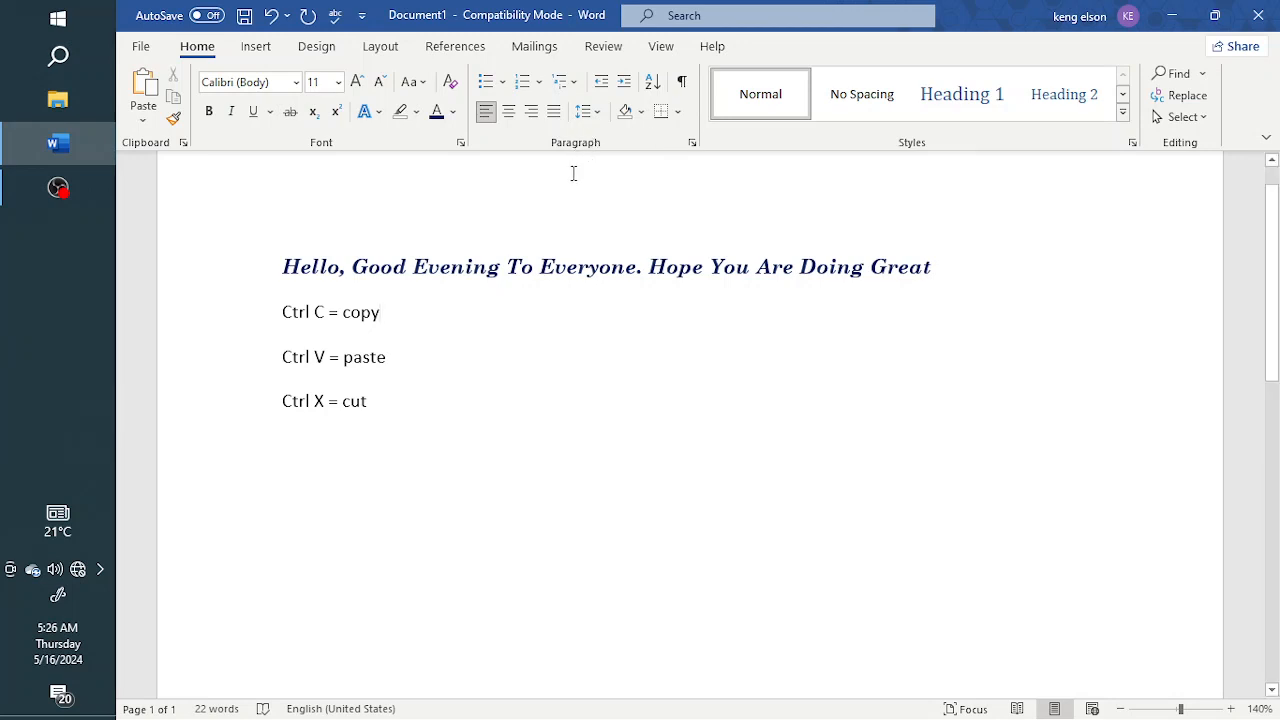
left_click(503, 82)
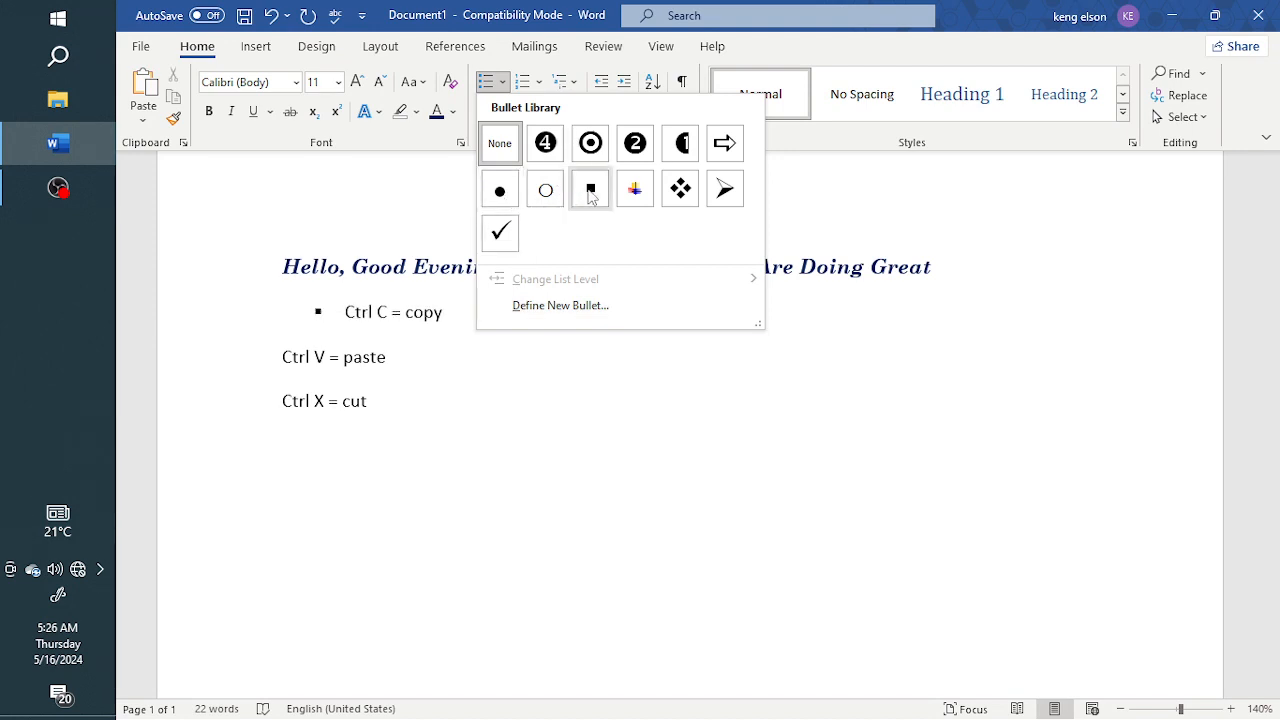
left_click(533, 310)
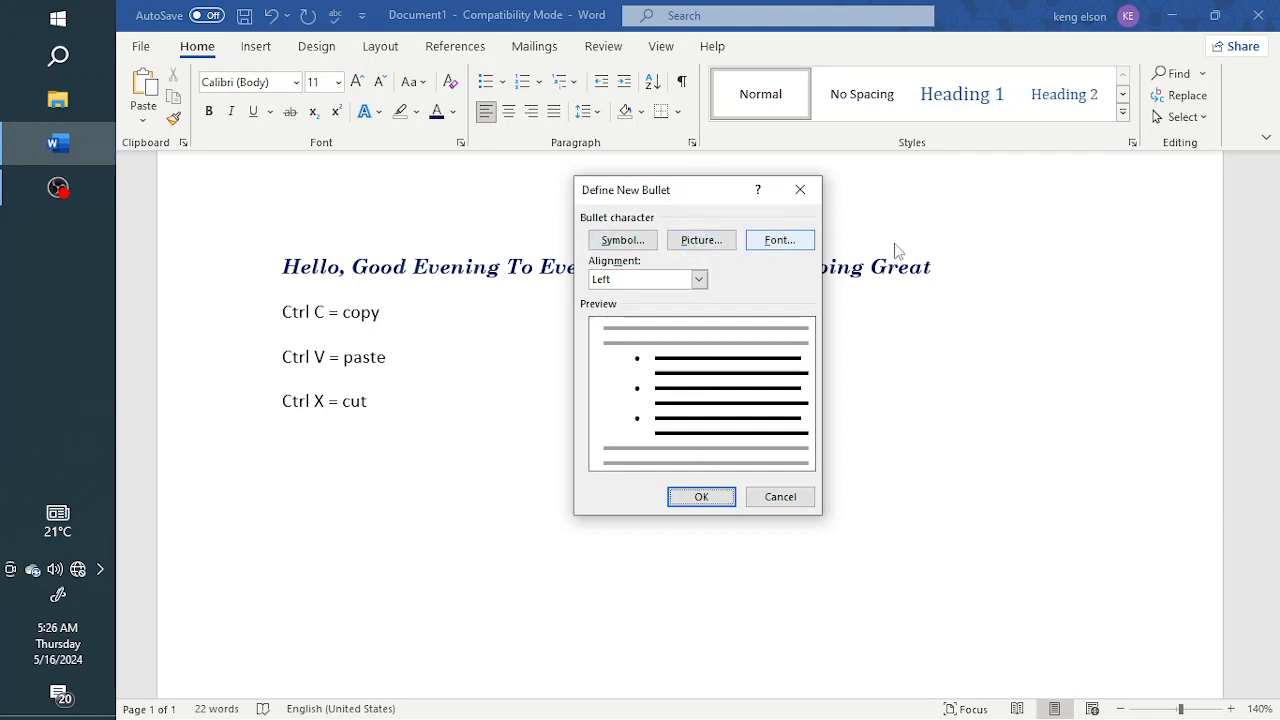
left_click(608, 246)
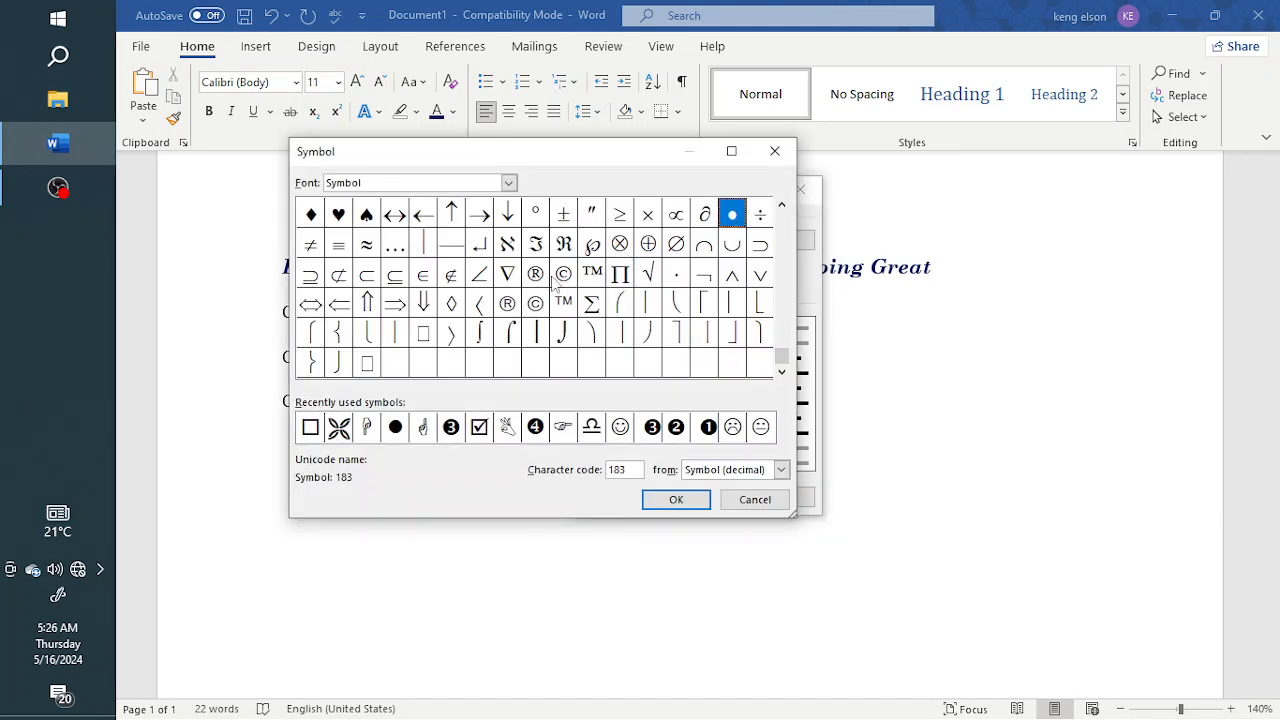
left_click(311, 215)
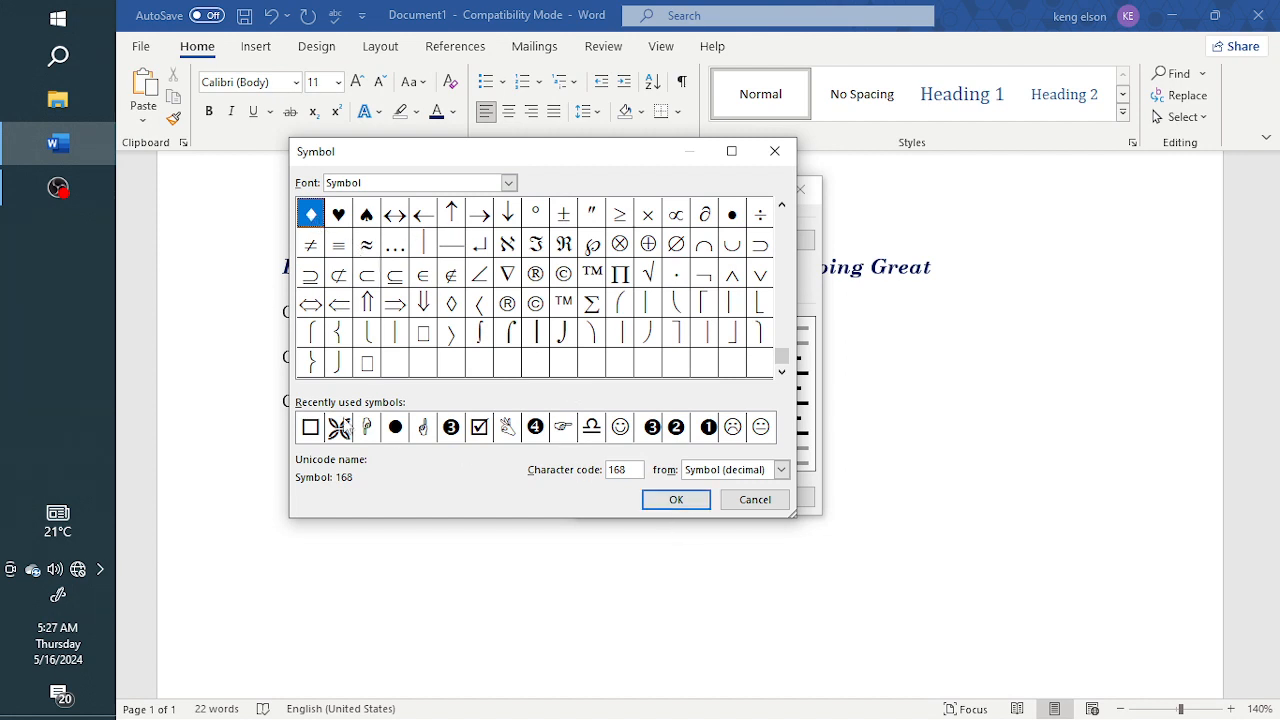
left_click(311, 428)
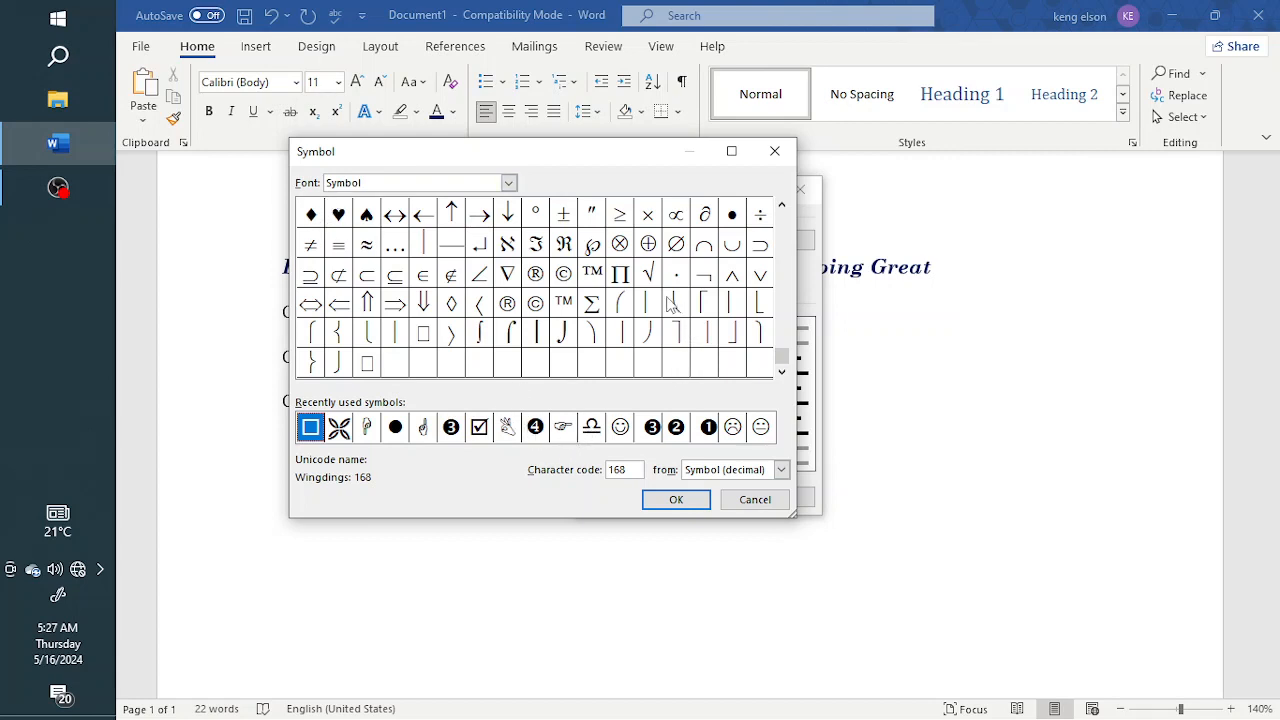
left_click(340, 215)
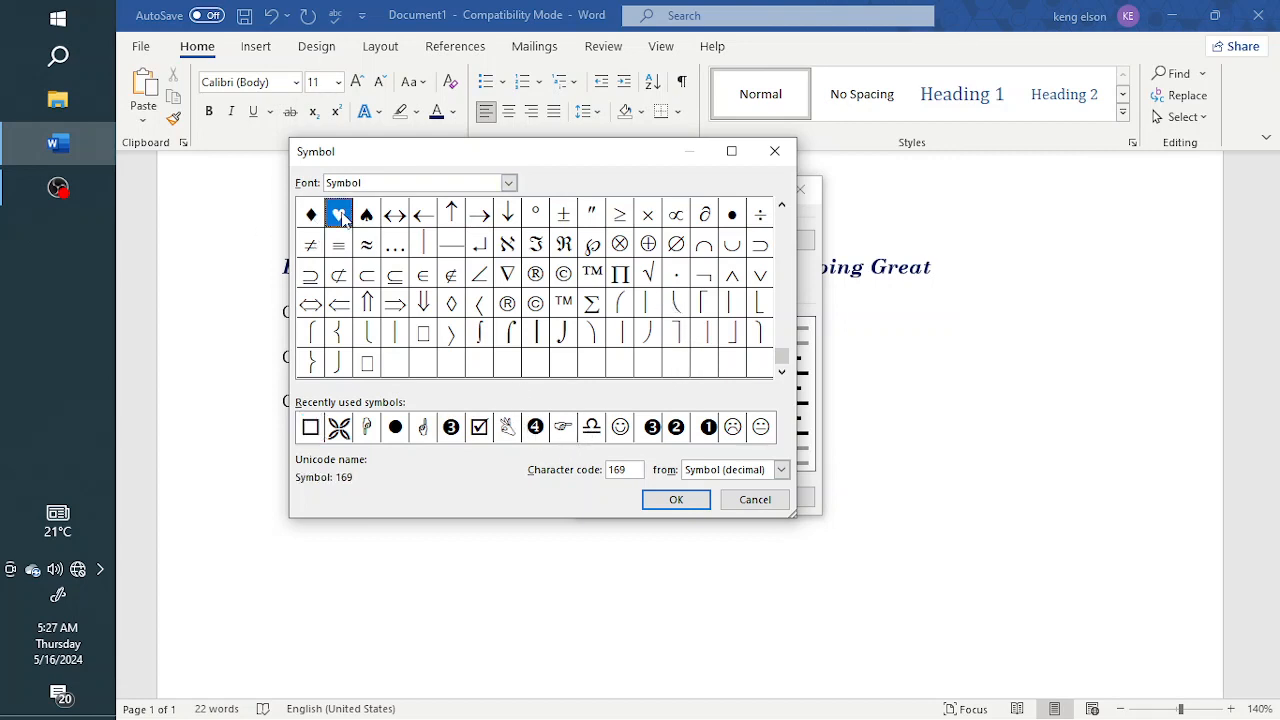
left_click(678, 506)
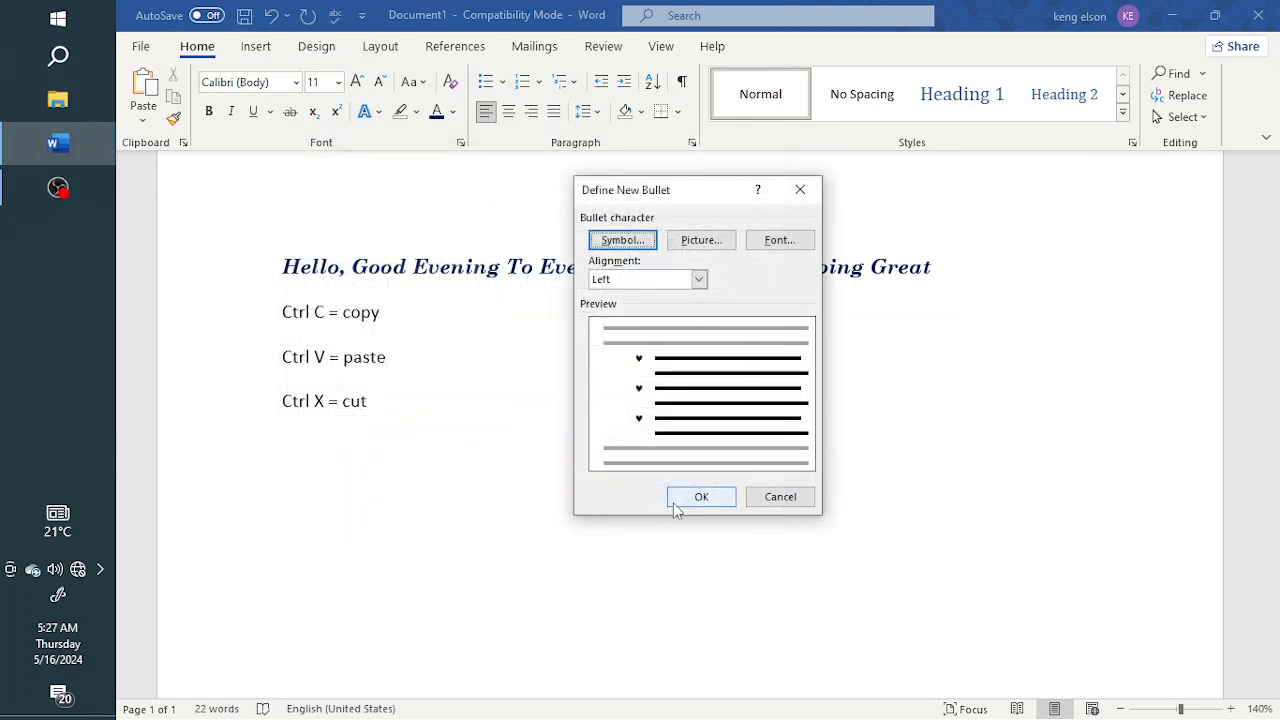
left_click(706, 502)
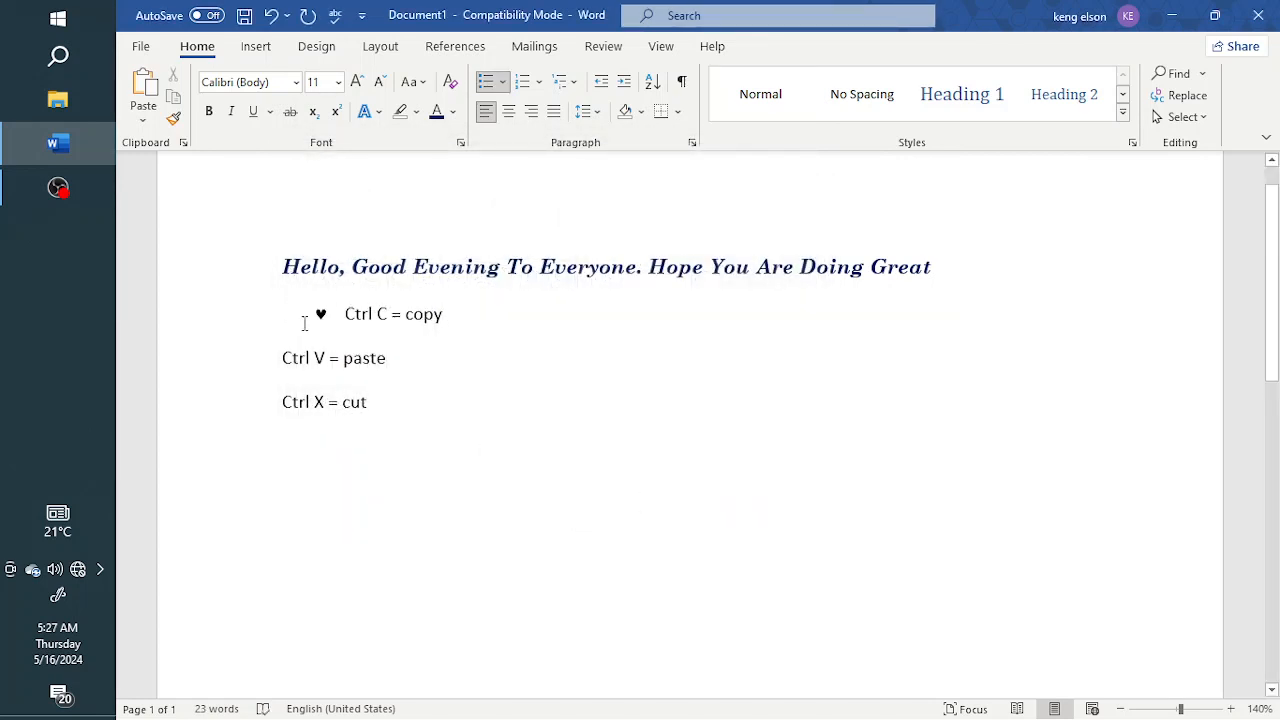
Step: Colour the heart bullet of the Ctrl C = copy line red
left_click(321, 315)
left_click(452, 112)
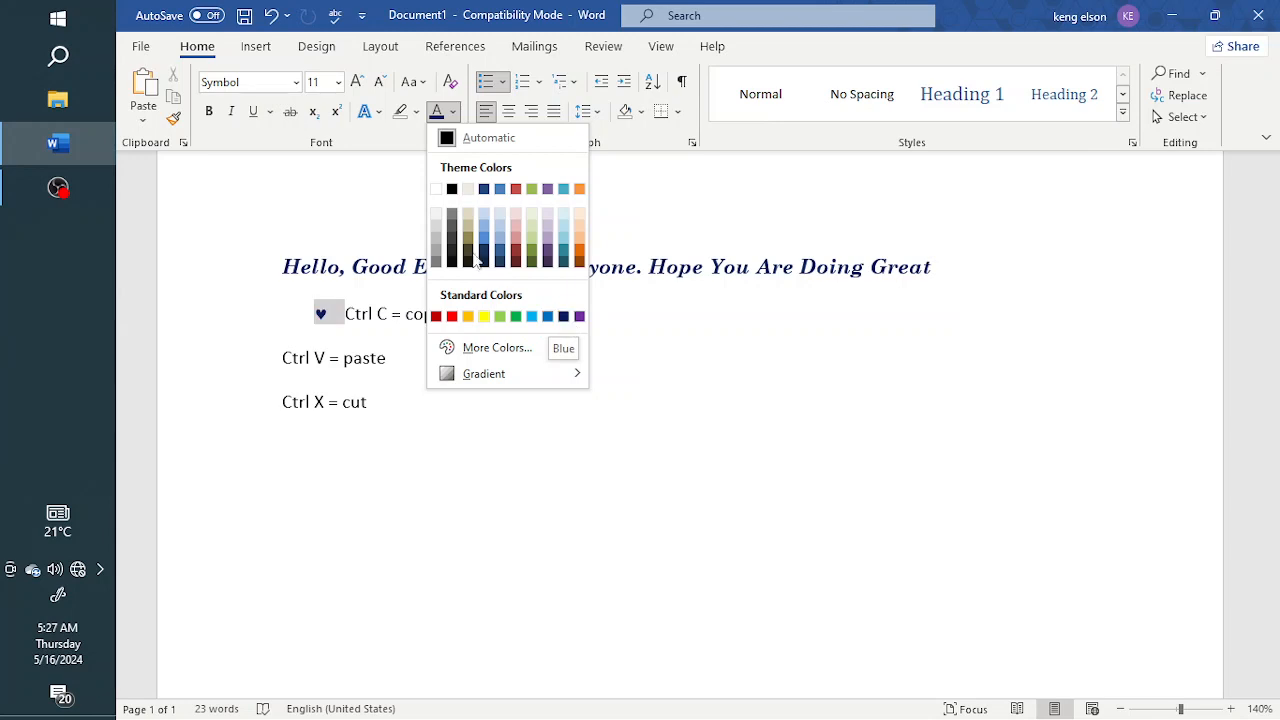
left_click(452, 316)
left_click(372, 315)
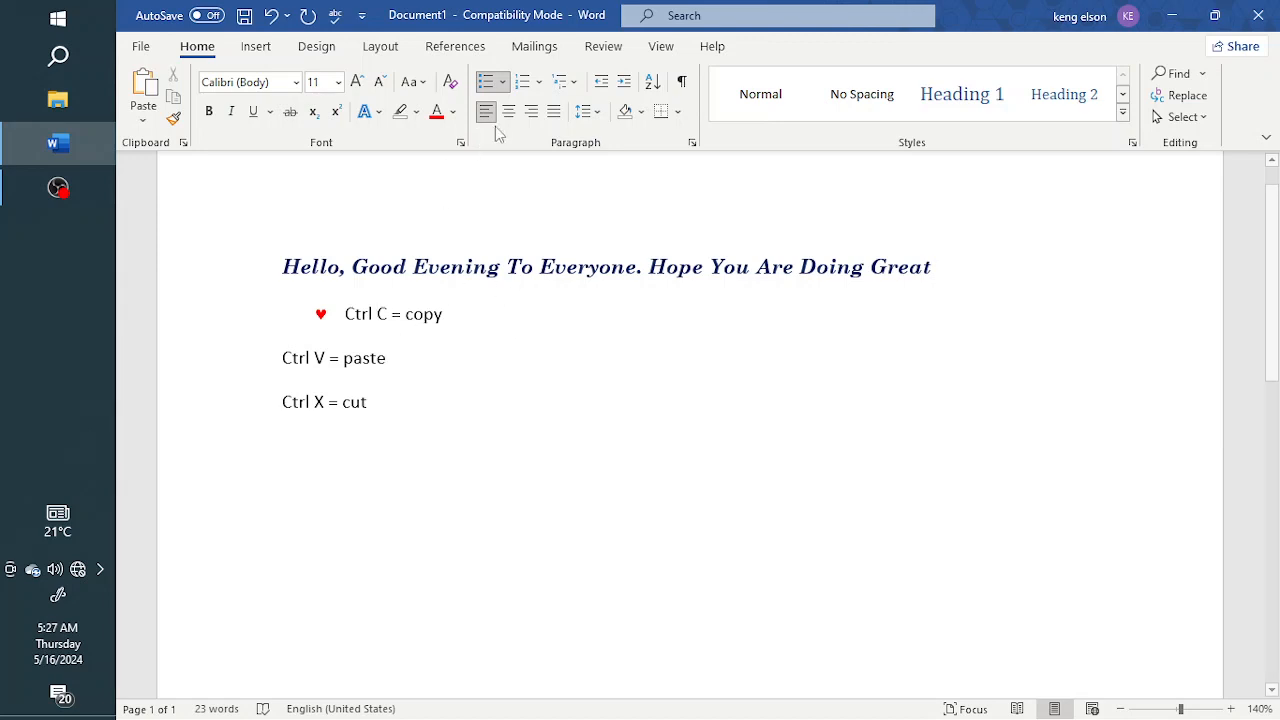
Step: Join the Ctrl V = paste and Ctrl X = cut lines to the heart-bullet list
left_click(503, 82)
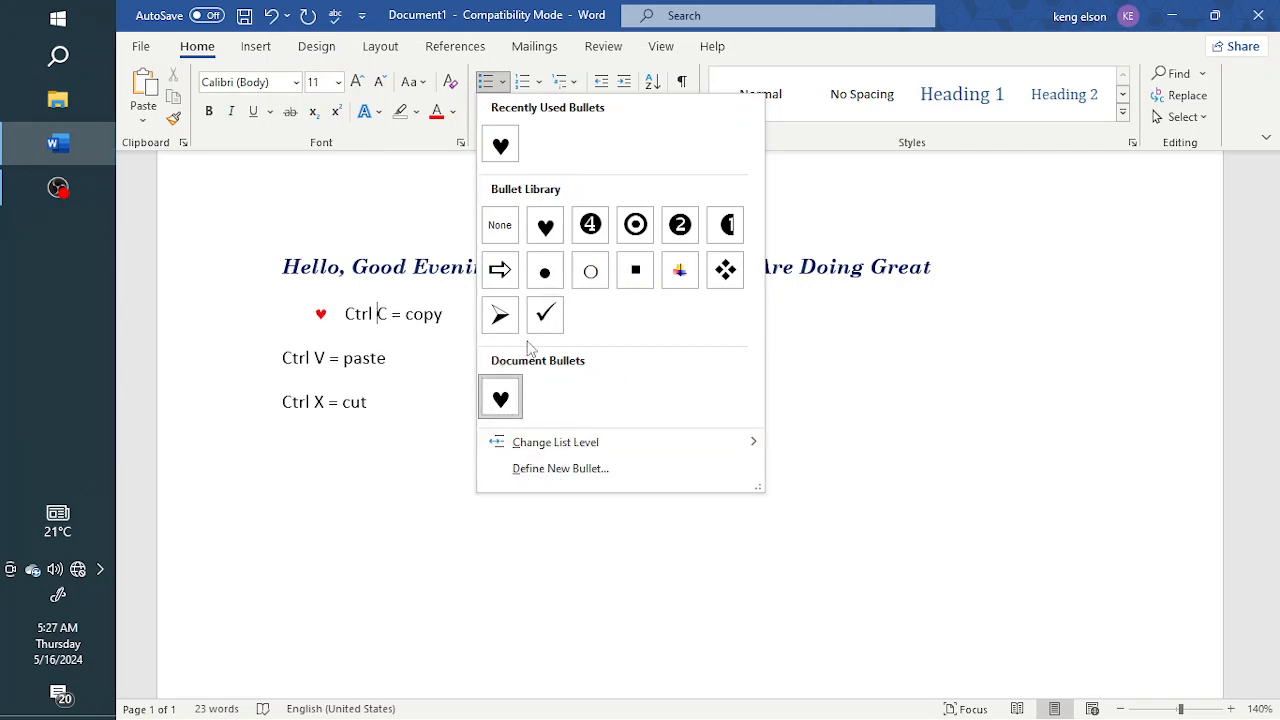
left_click(276, 365)
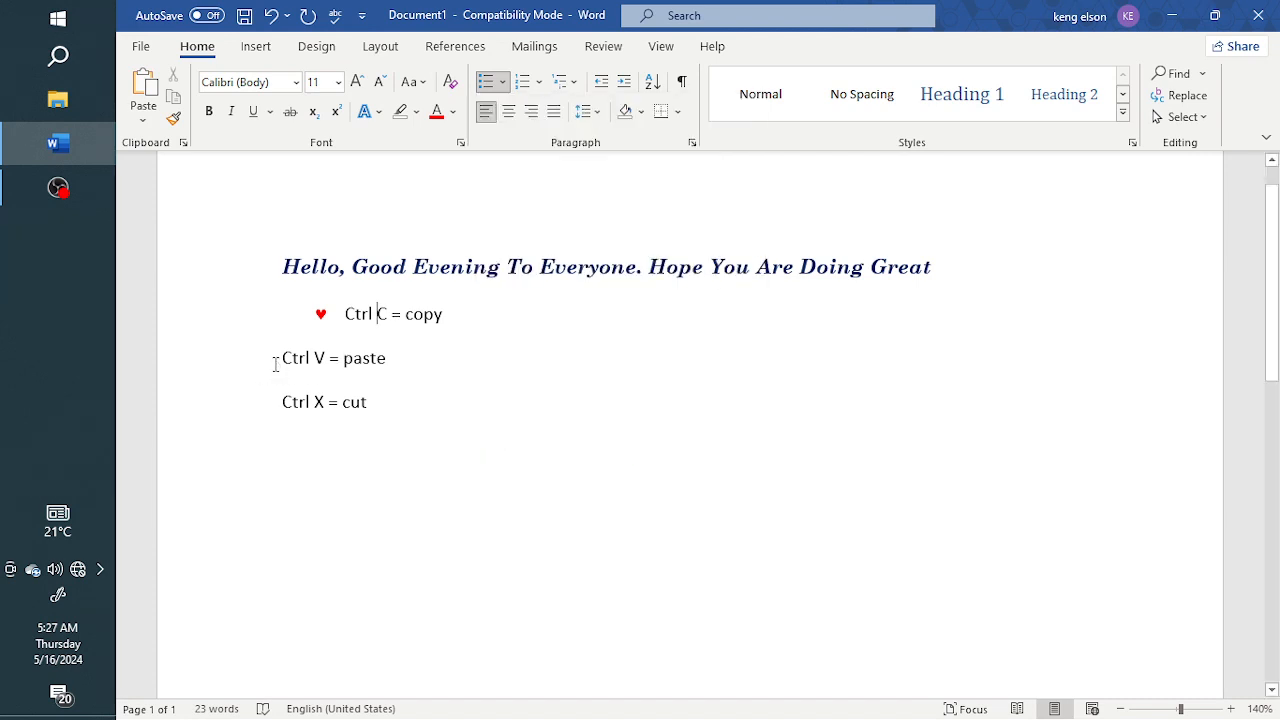
left_click(283, 362)
key("BackSpace")
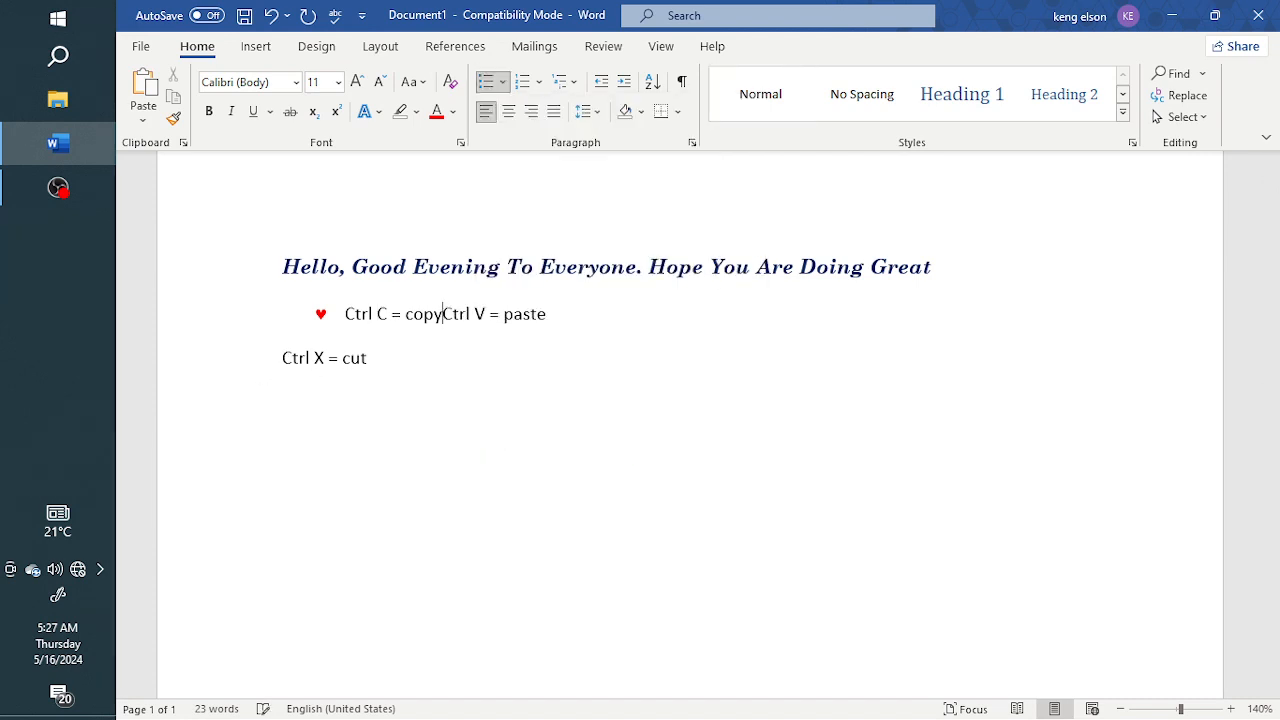
key("Return")
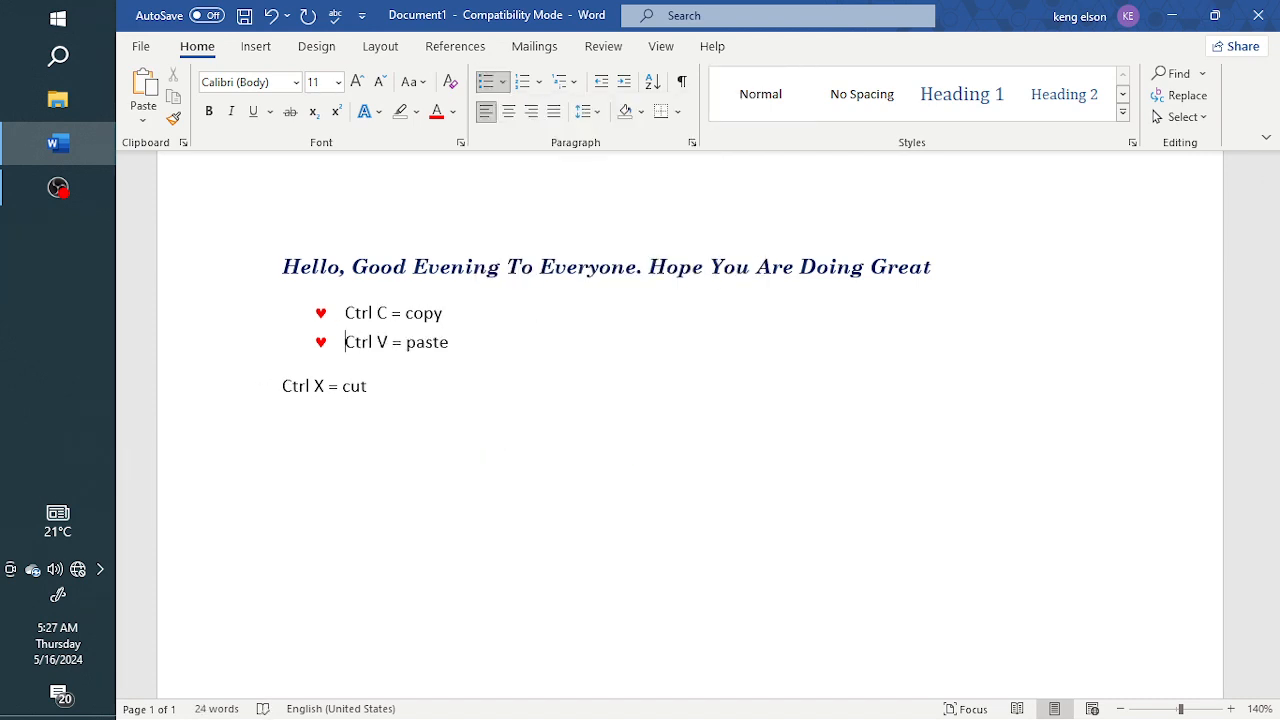
left_click(288, 394)
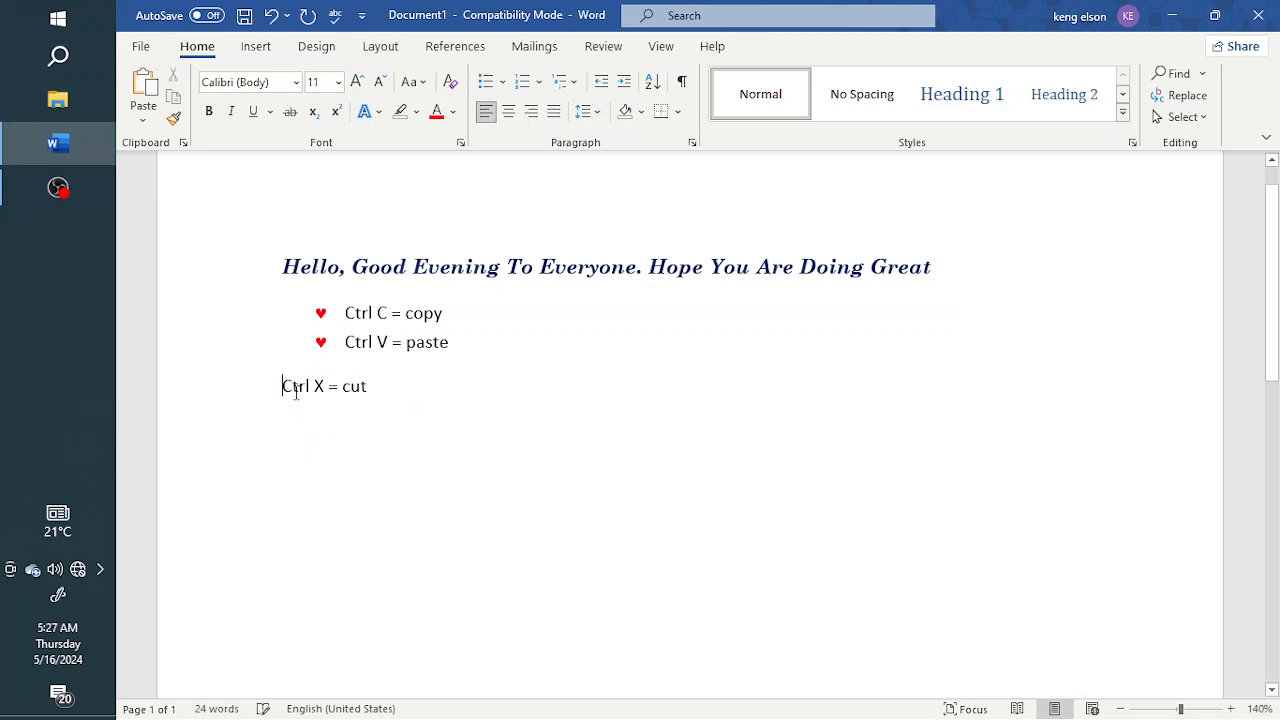
key("BackSpace")
key("Return")
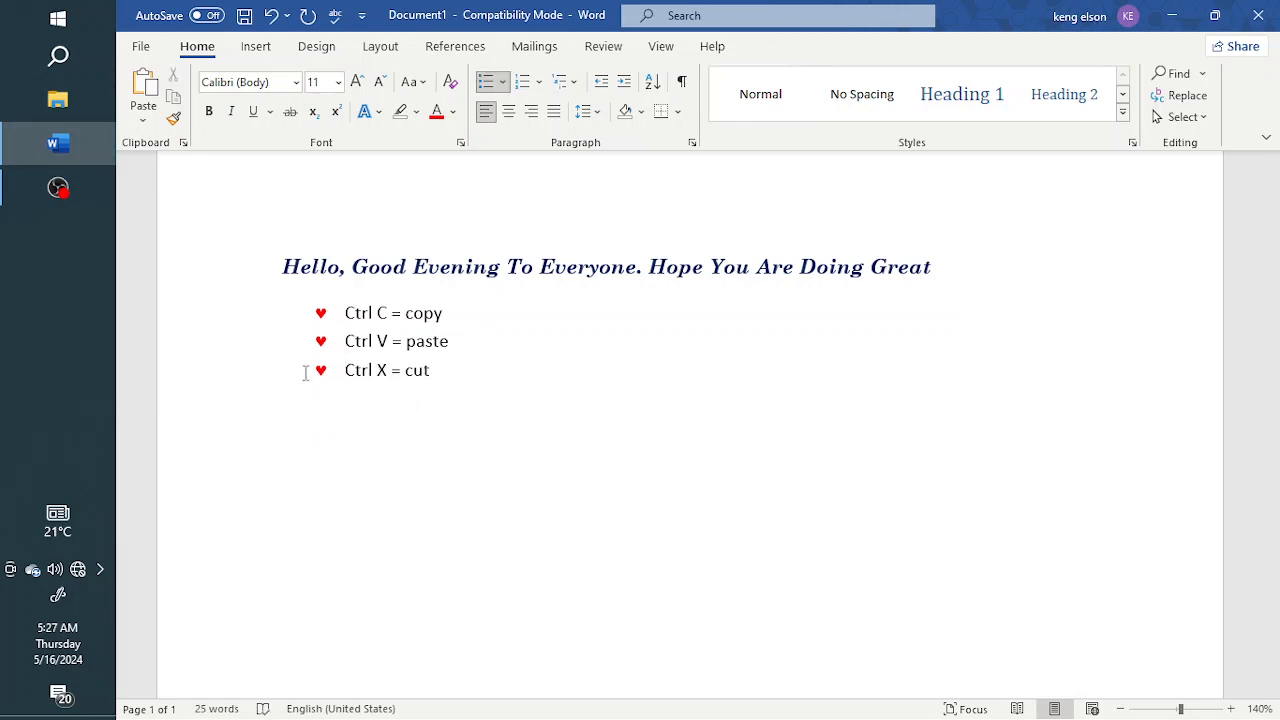
Step: Set the three bulleted lines to font size 12
left_click_drag(348, 314, 440, 385)
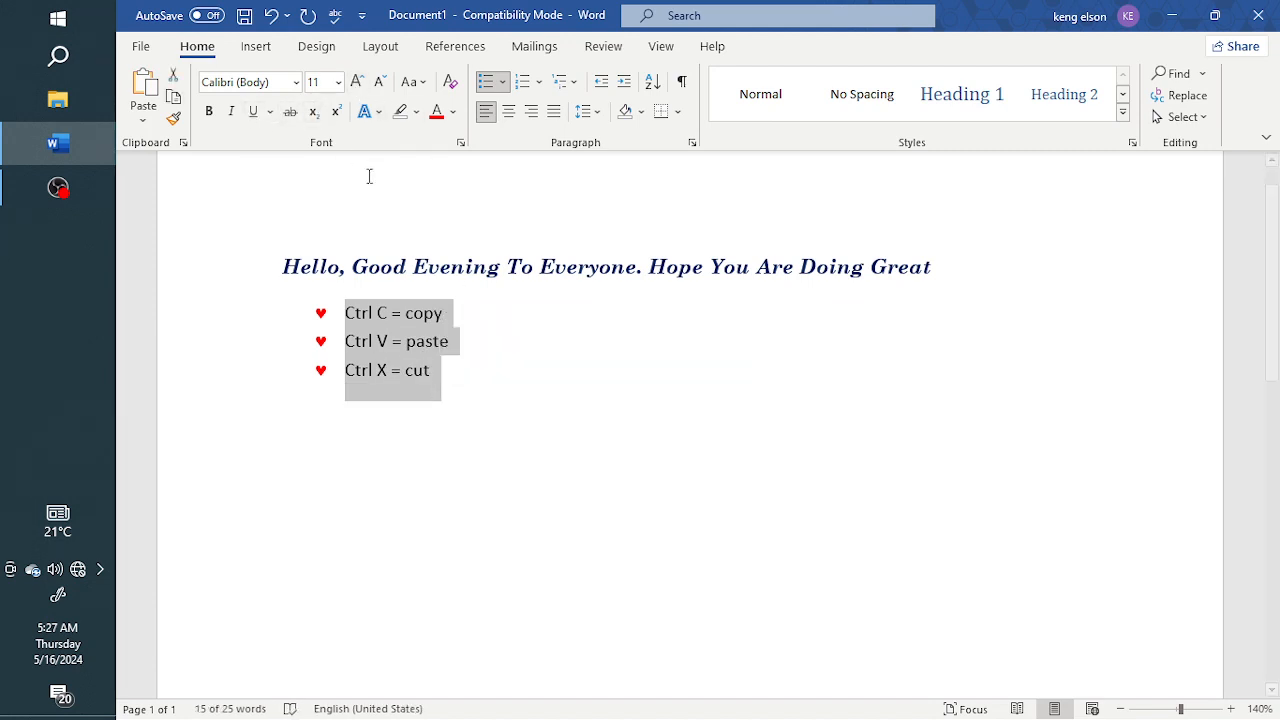
left_click(391, 272)
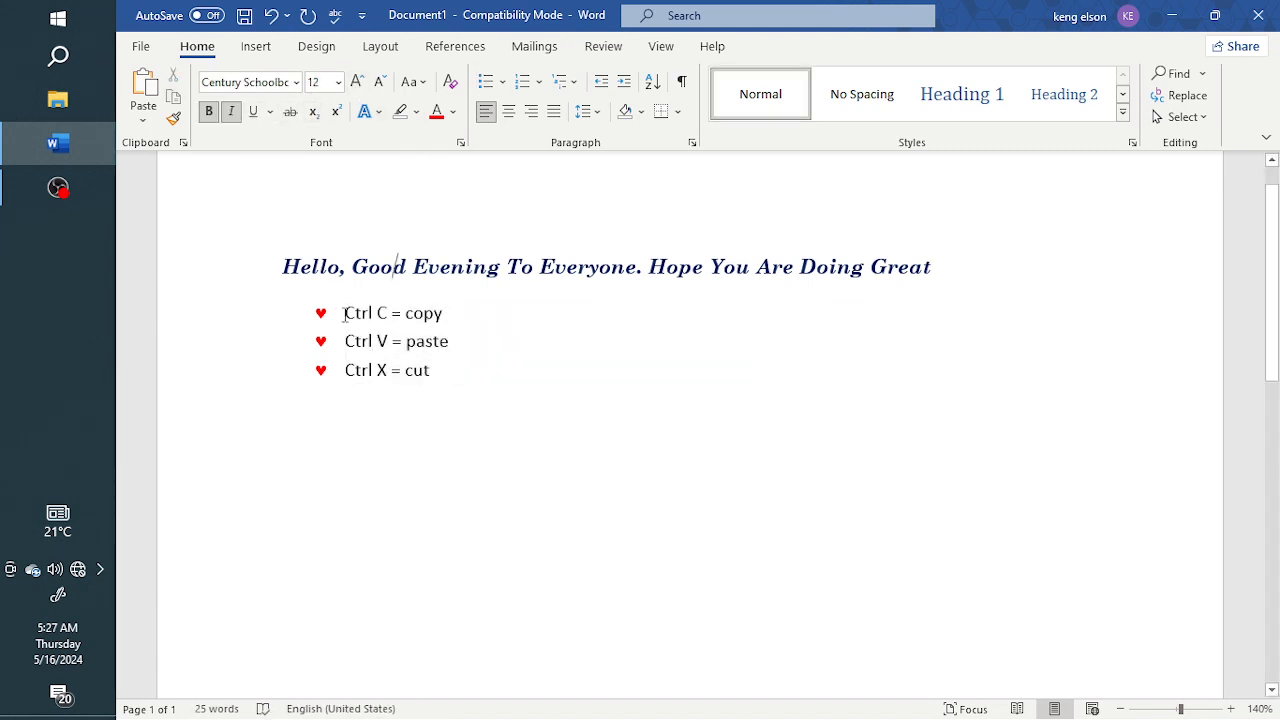
left_click_drag(344, 314, 449, 360)
left_click(339, 82)
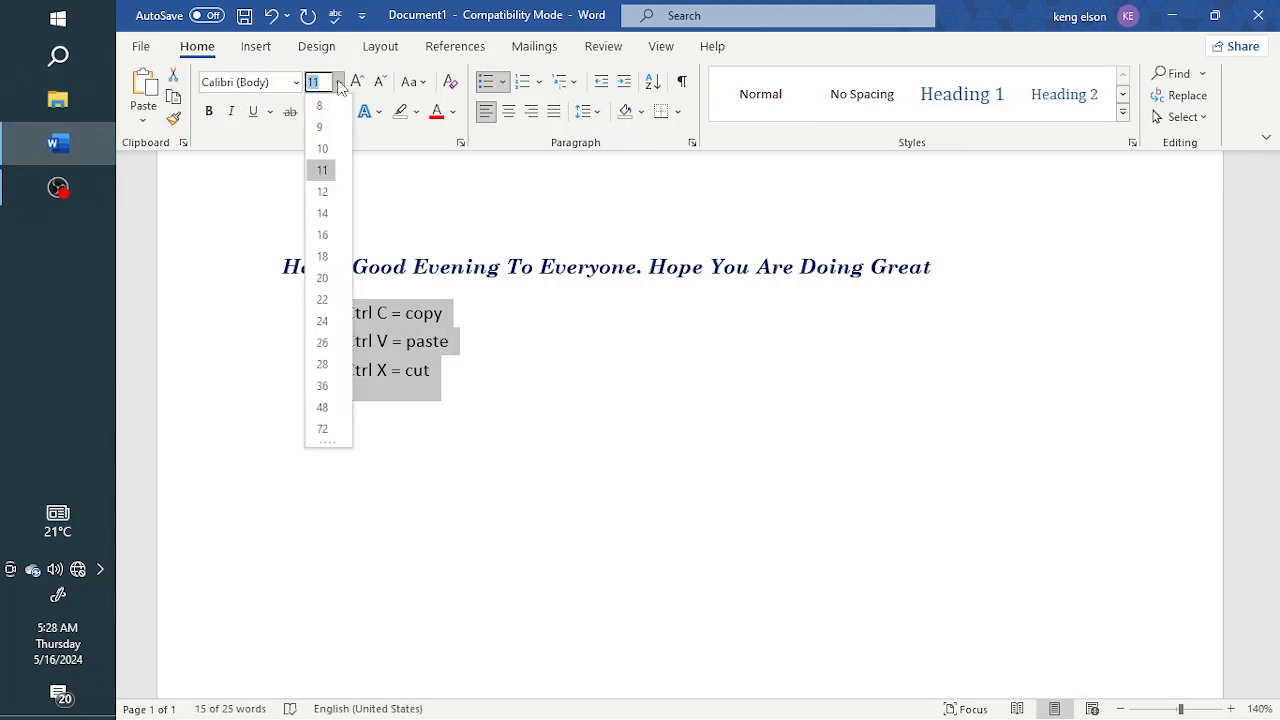
left_click(322, 191)
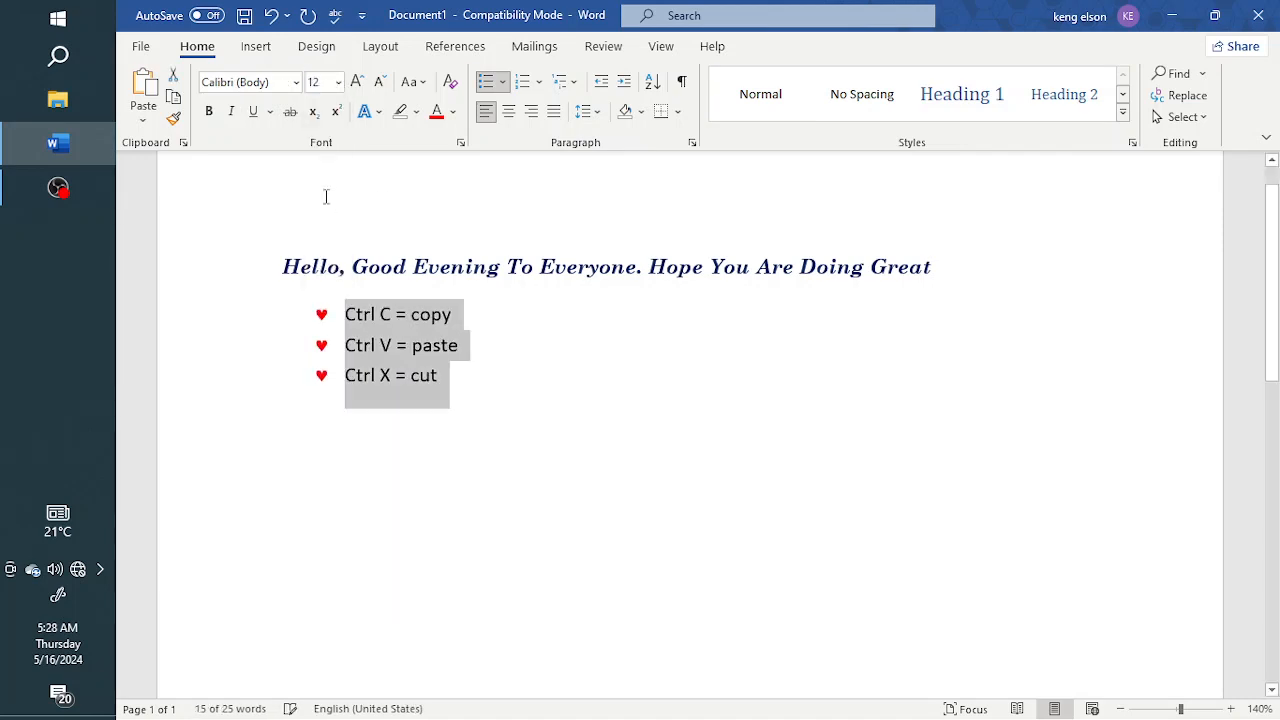
Step: Make the bulleted lines bold and italic in Century Schoolbook
left_click(209, 112)
left_click(296, 82)
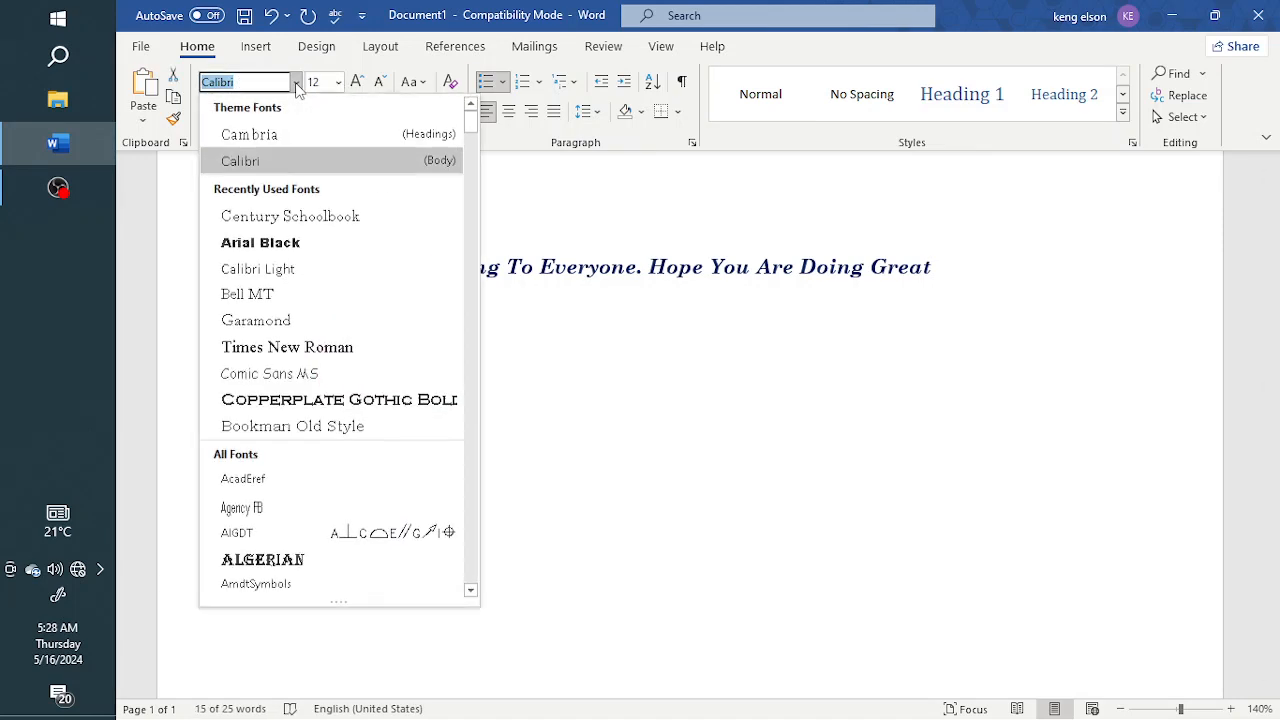
left_click(348, 217)
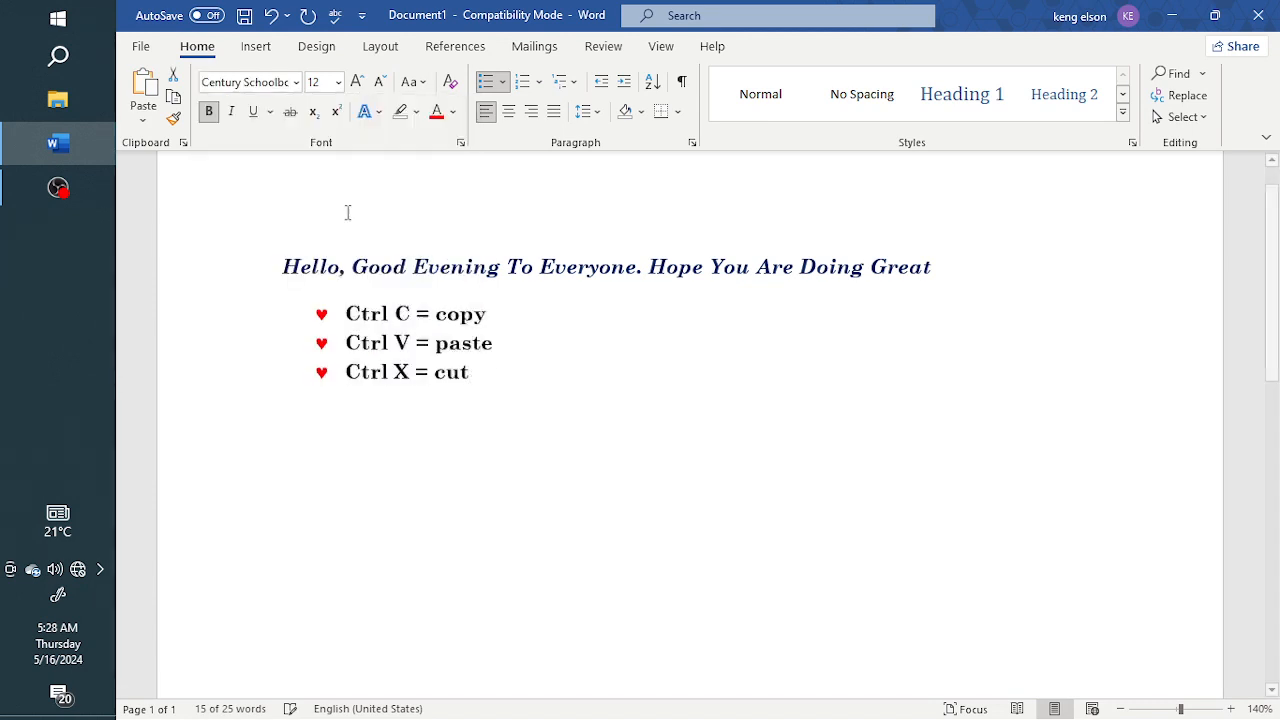
left_click(231, 112)
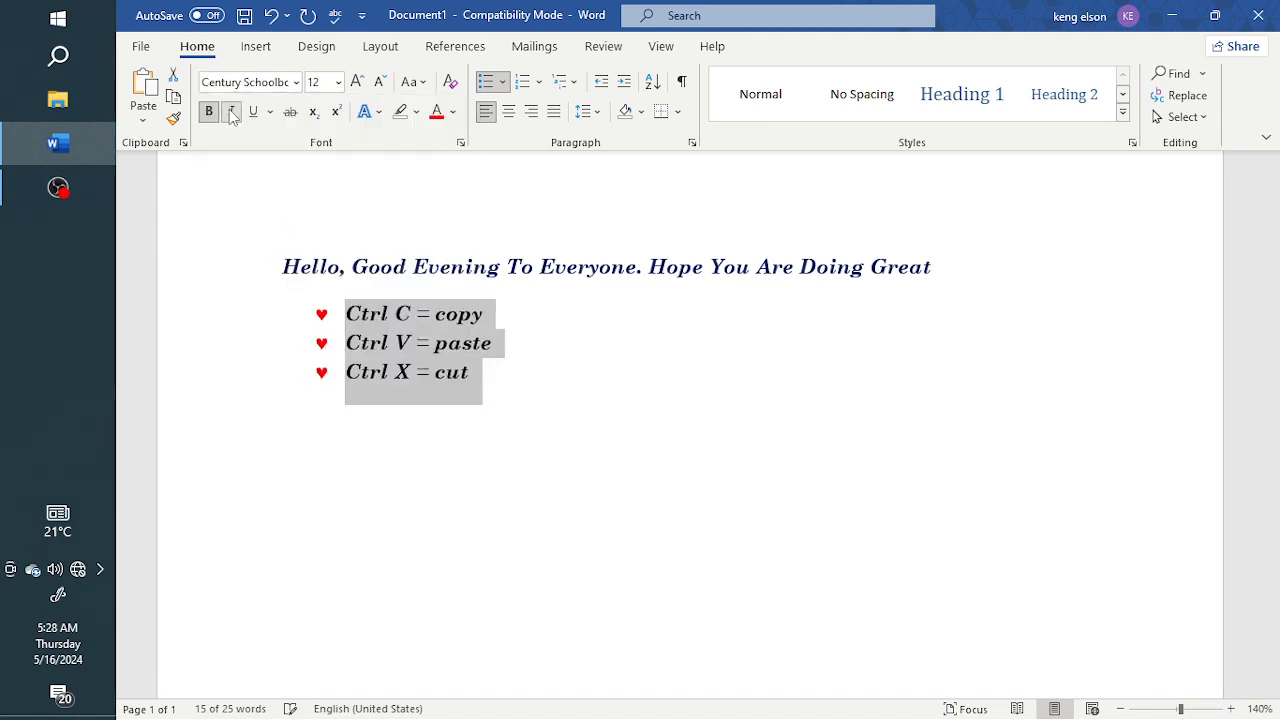
Step: Colour the bulleted lines' text red
left_click(453, 112)
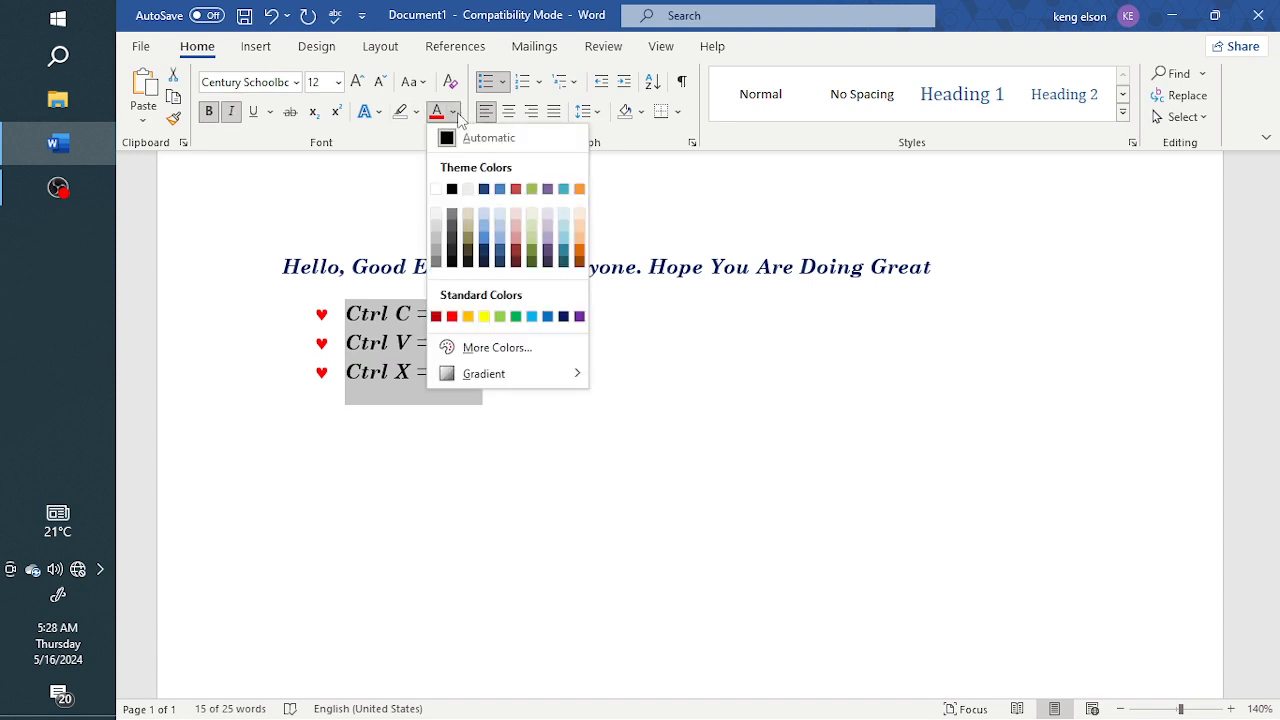
left_click(452, 317)
left_click(520, 324)
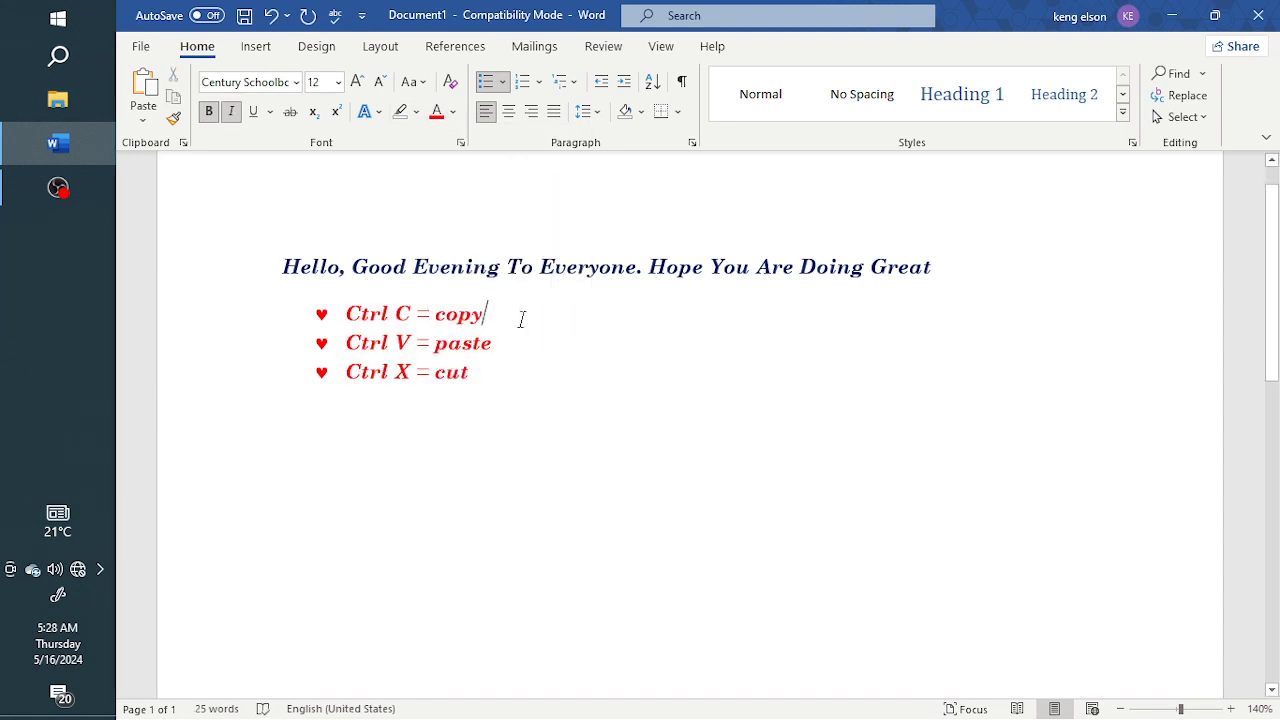
left_click(503, 83)
left_click(504, 84)
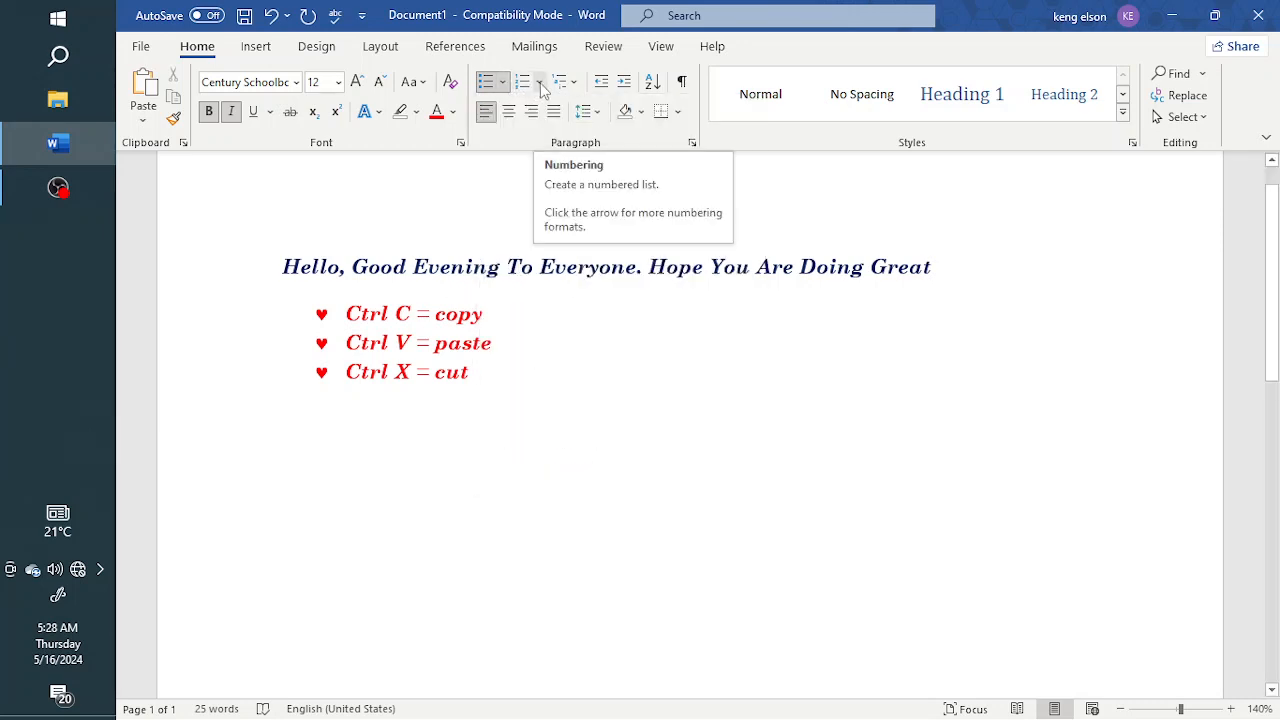
left_click(283, 268)
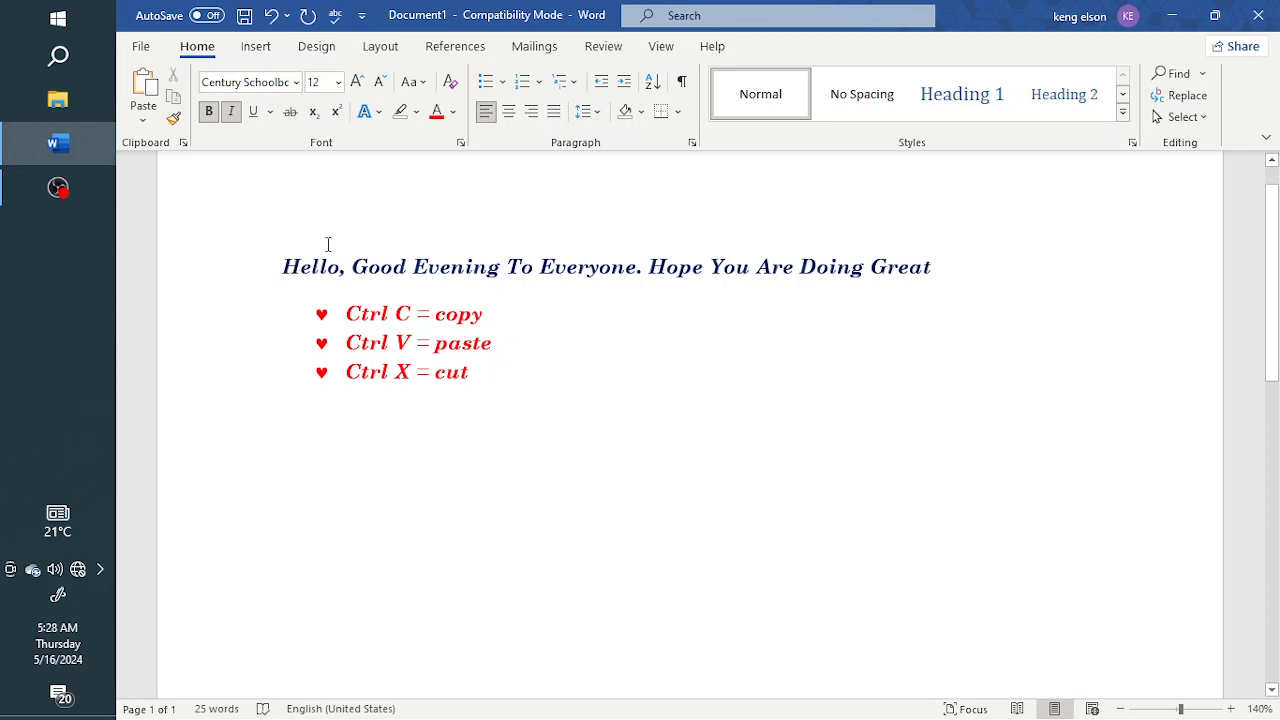
left_click(540, 82)
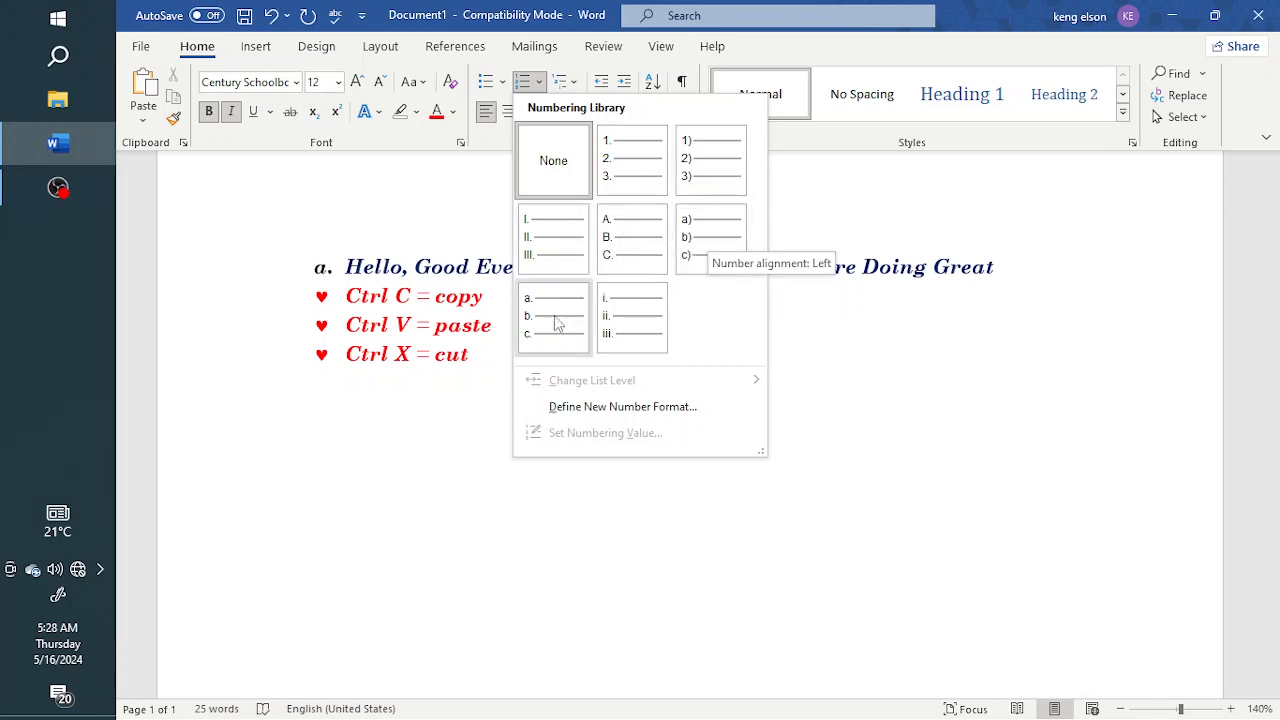
left_click(596, 407)
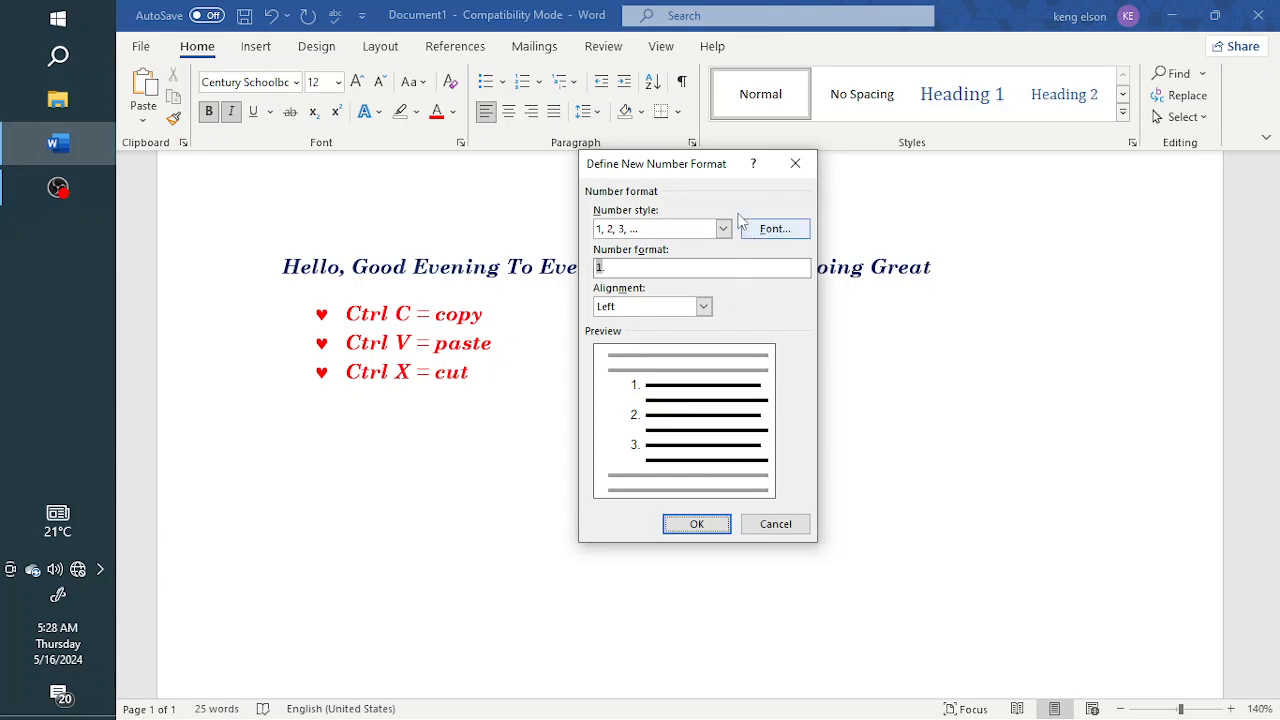
left_click(796, 164)
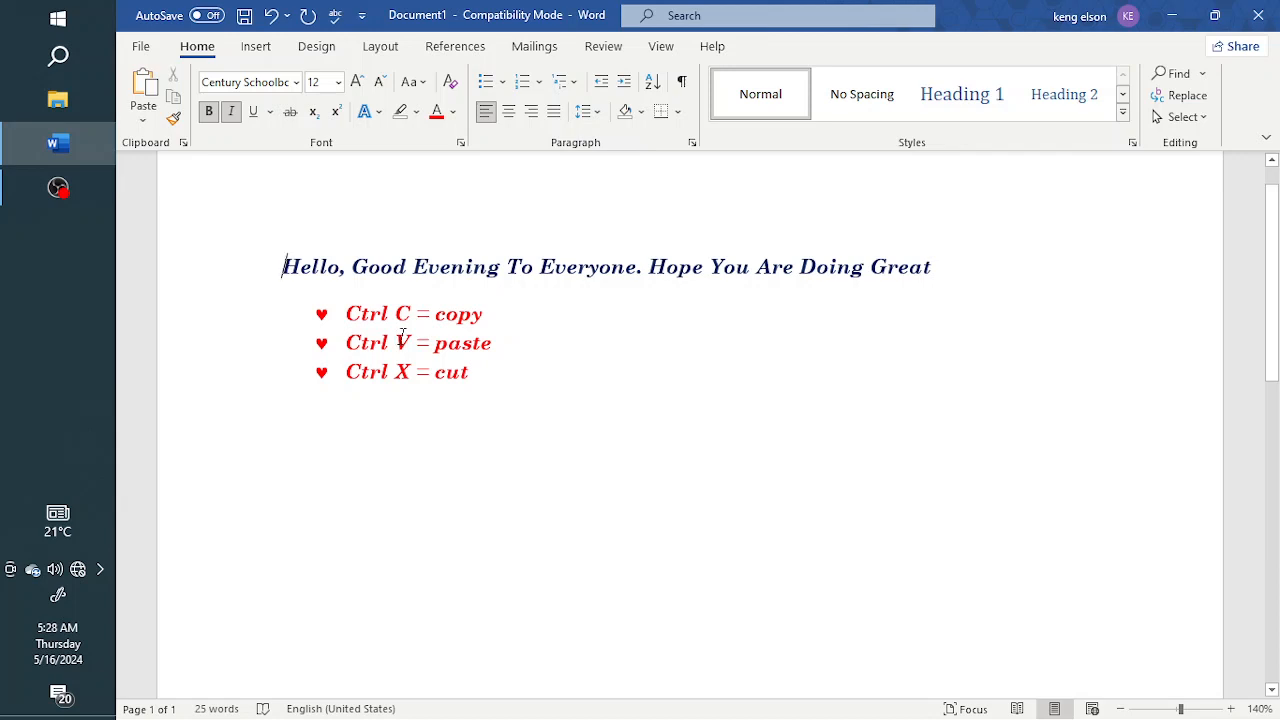
Step: Turn the title into a numbered item by entering 1. before it, and delete the number again
type("1.")
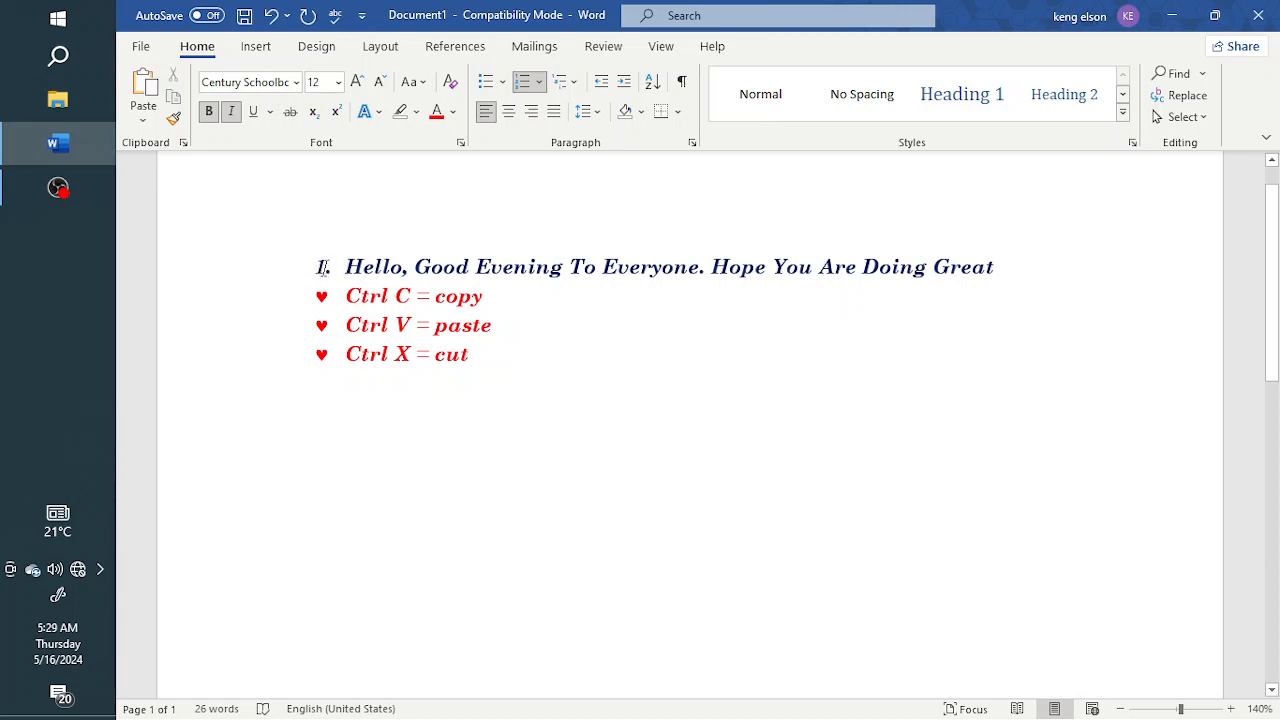
left_click_drag(322, 267, 210, 269)
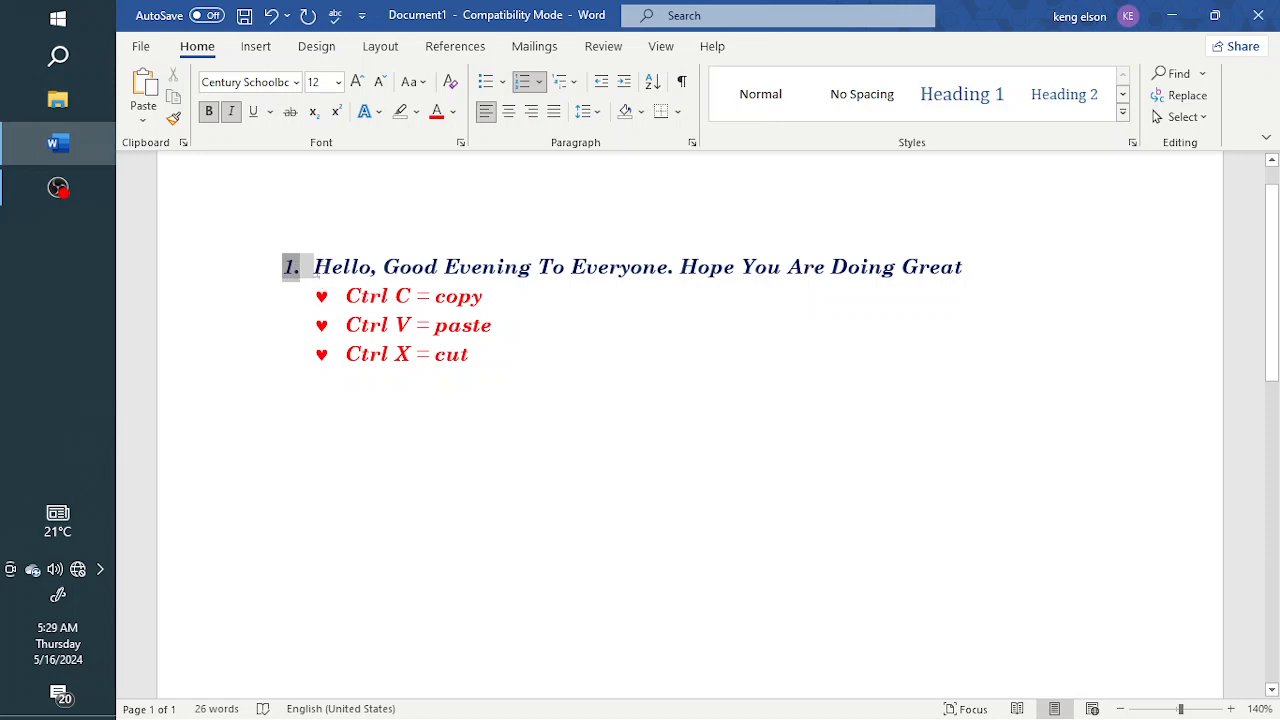
left_click(317, 269)
key("BackSpace")
key("BackSpace")
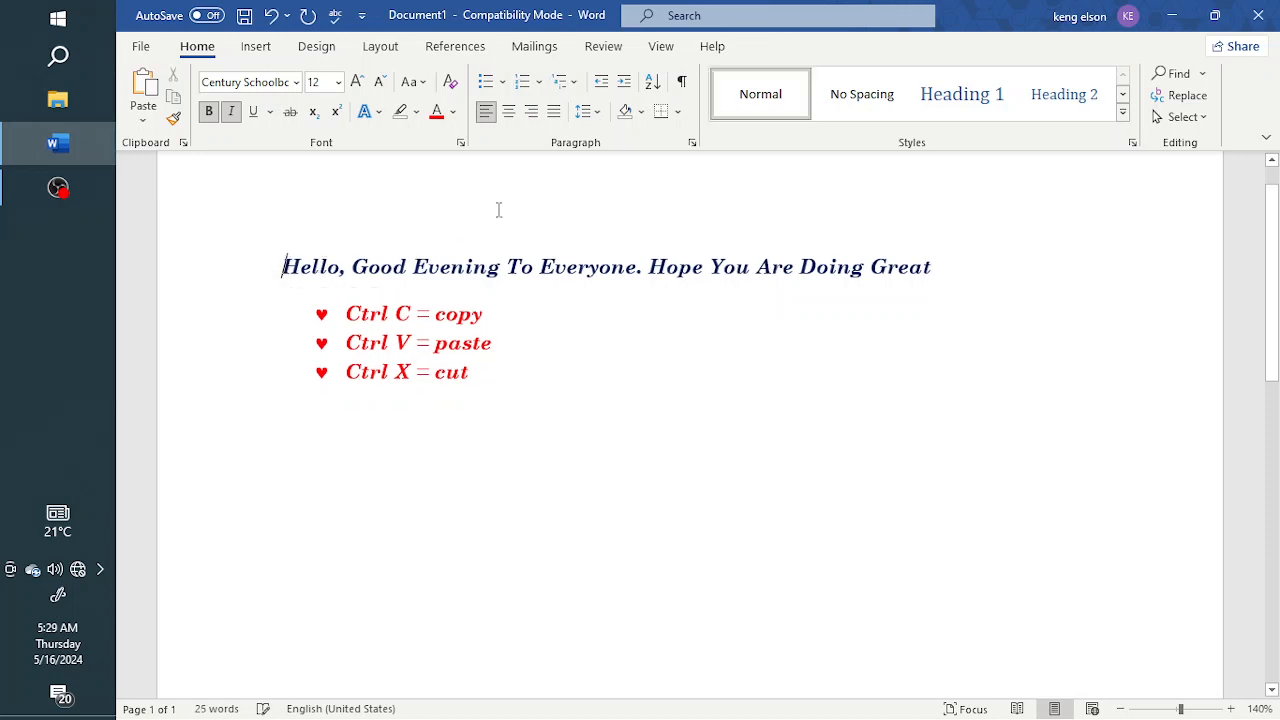
Step: Browse the numbering and multilevel list libraries
left_click(539, 82)
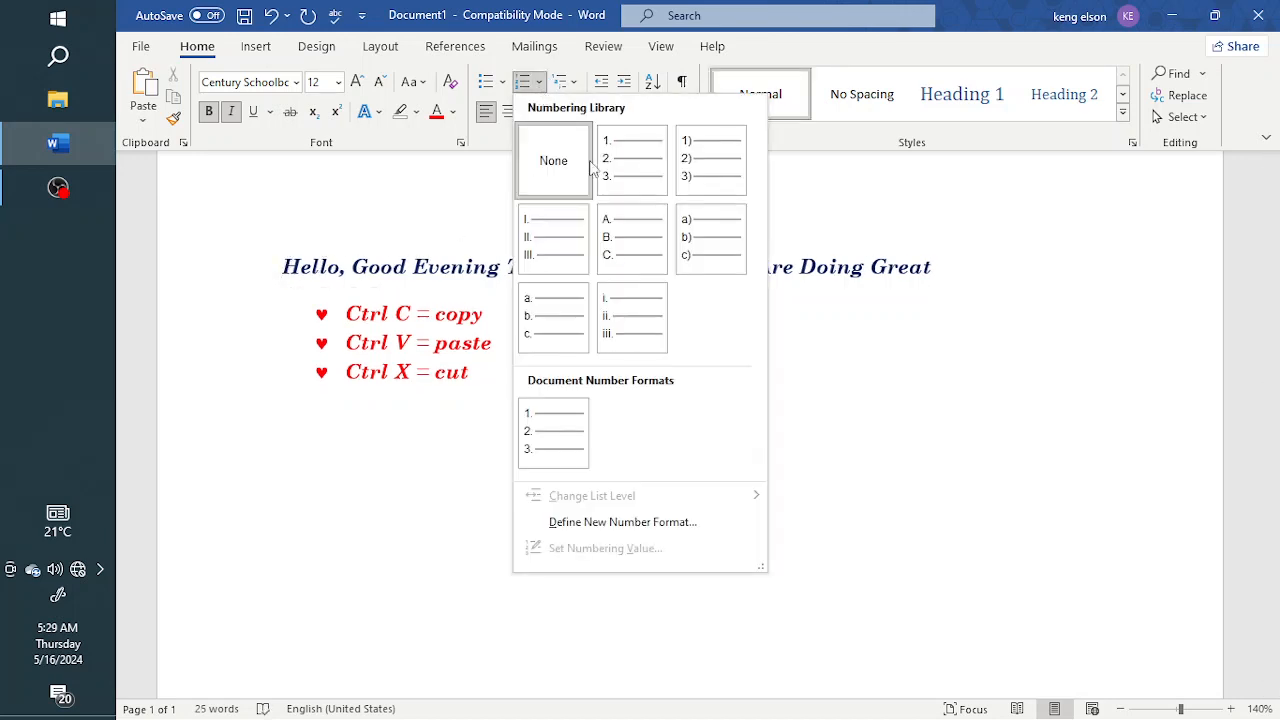
left_click(566, 84)
left_click(566, 84)
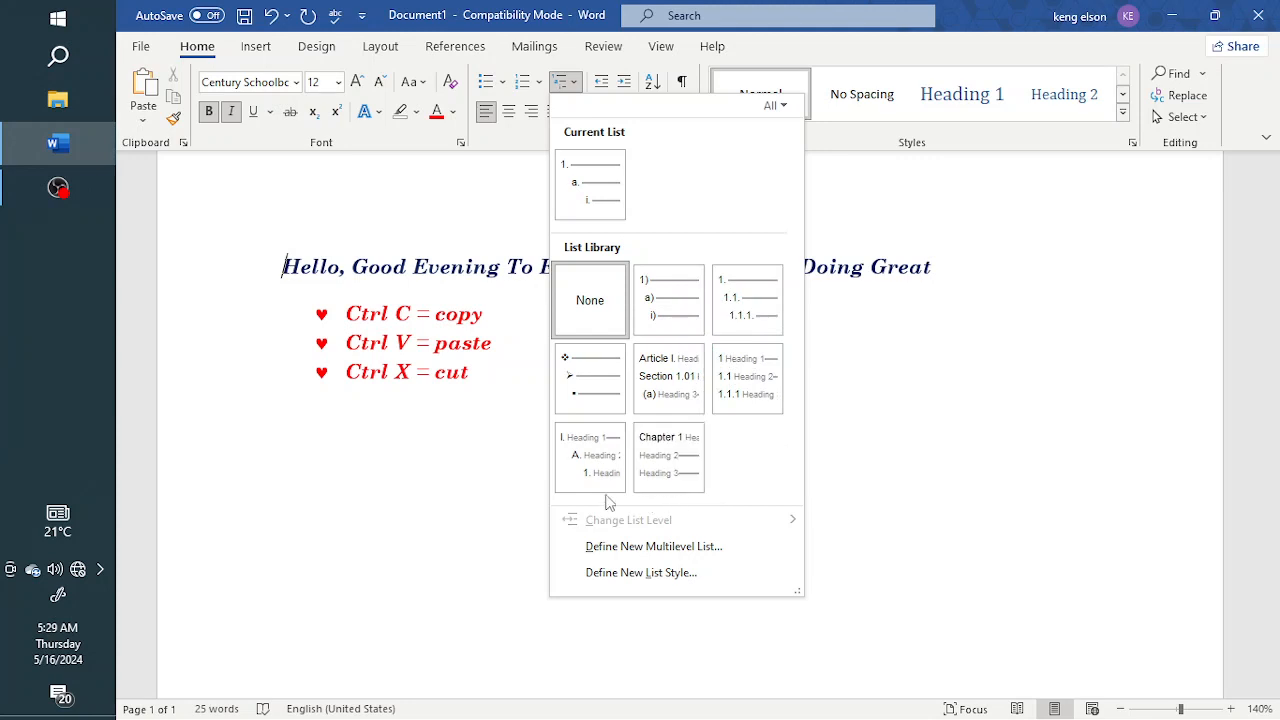
mouse_move(577, 182)
mouse_move(583, 215)
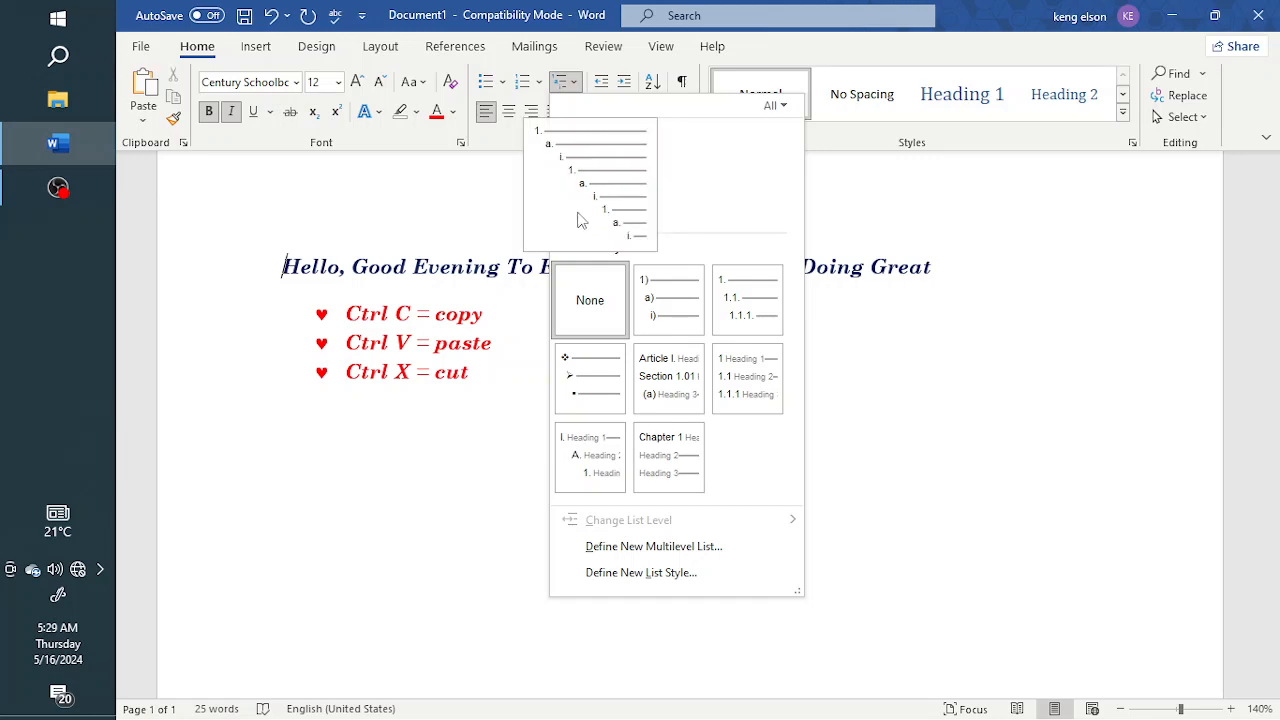
left_click(463, 418)
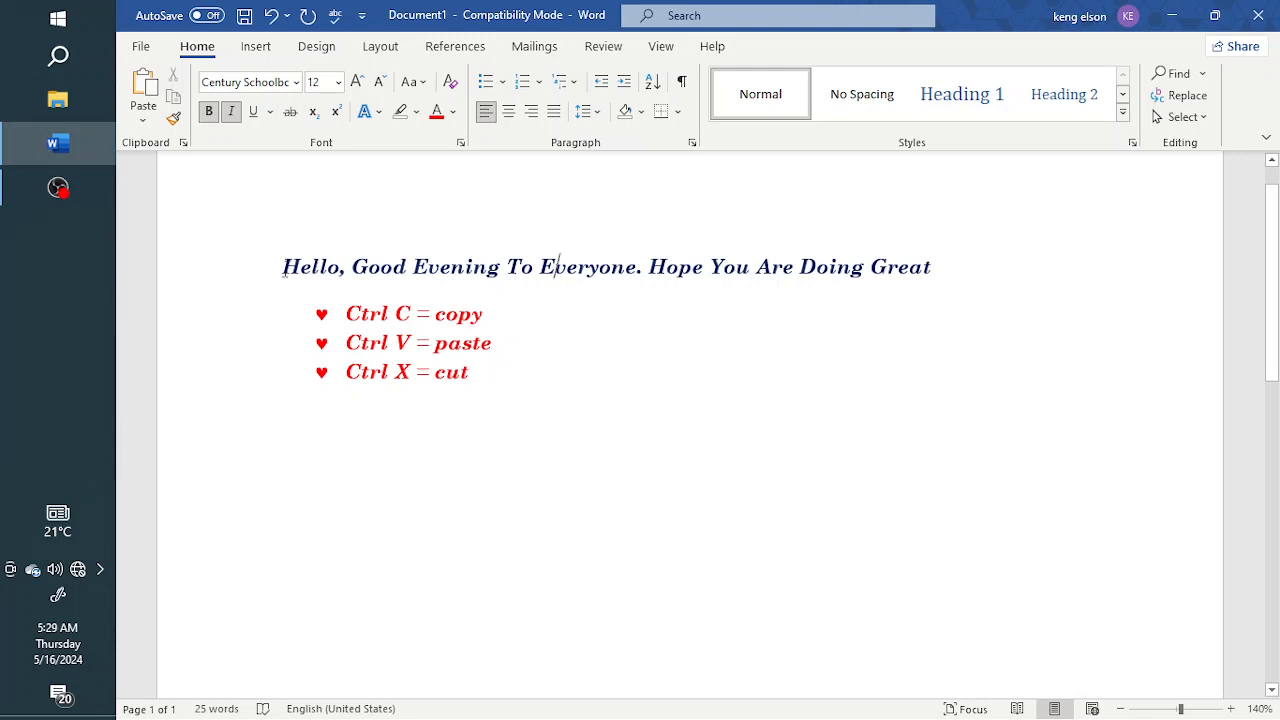
Step: Try justified, right, centred and left alignment on the title line
left_click_drag(284, 268, 931, 268)
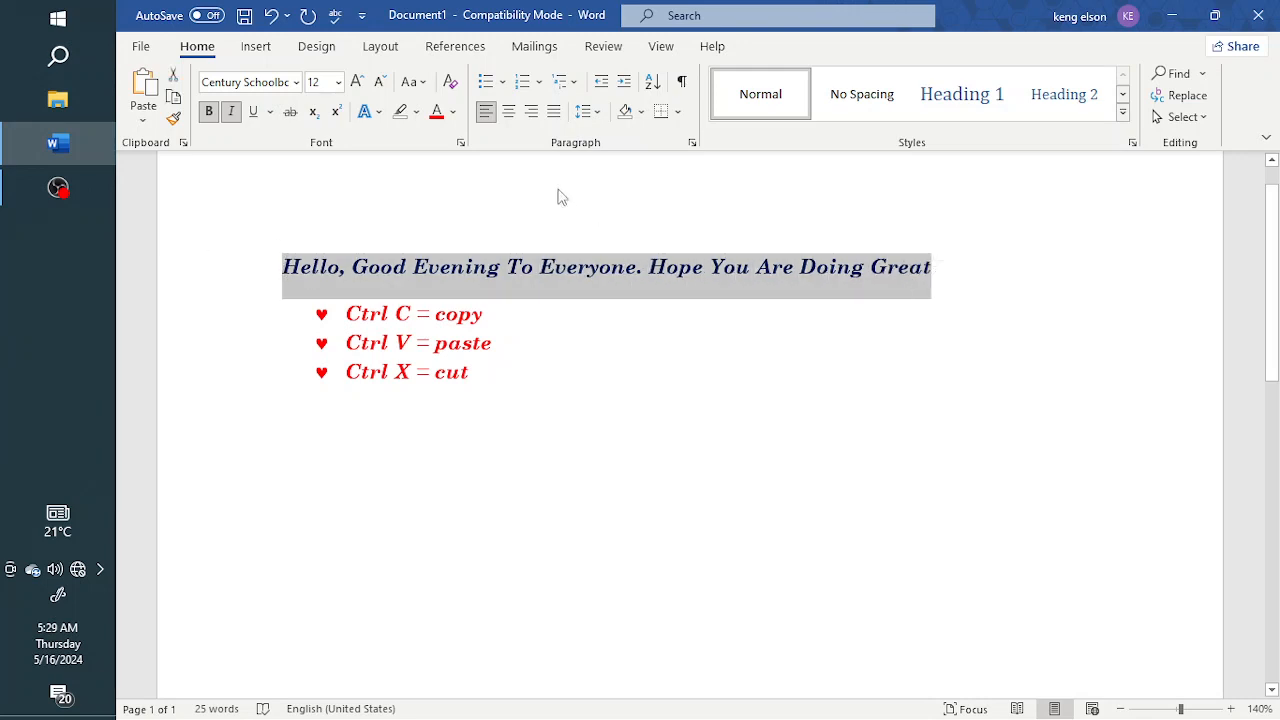
left_click(555, 113)
left_click(532, 113)
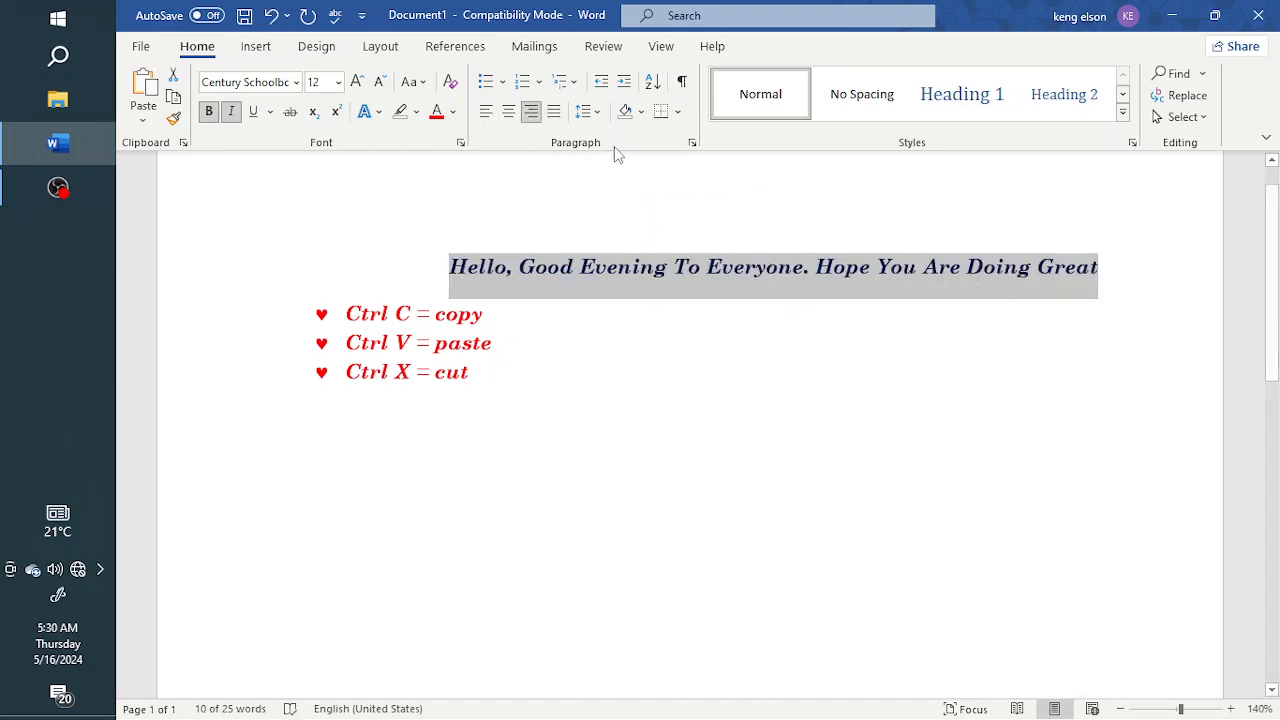
left_click(510, 116)
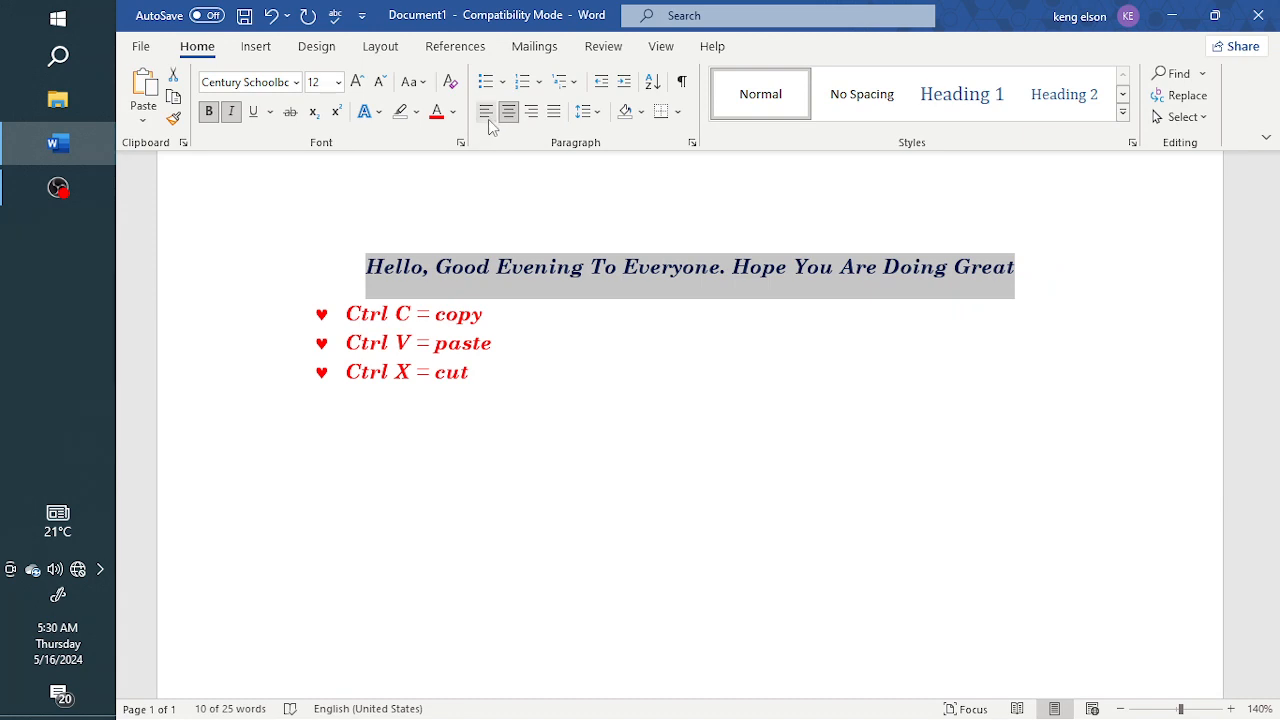
left_click(487, 114)
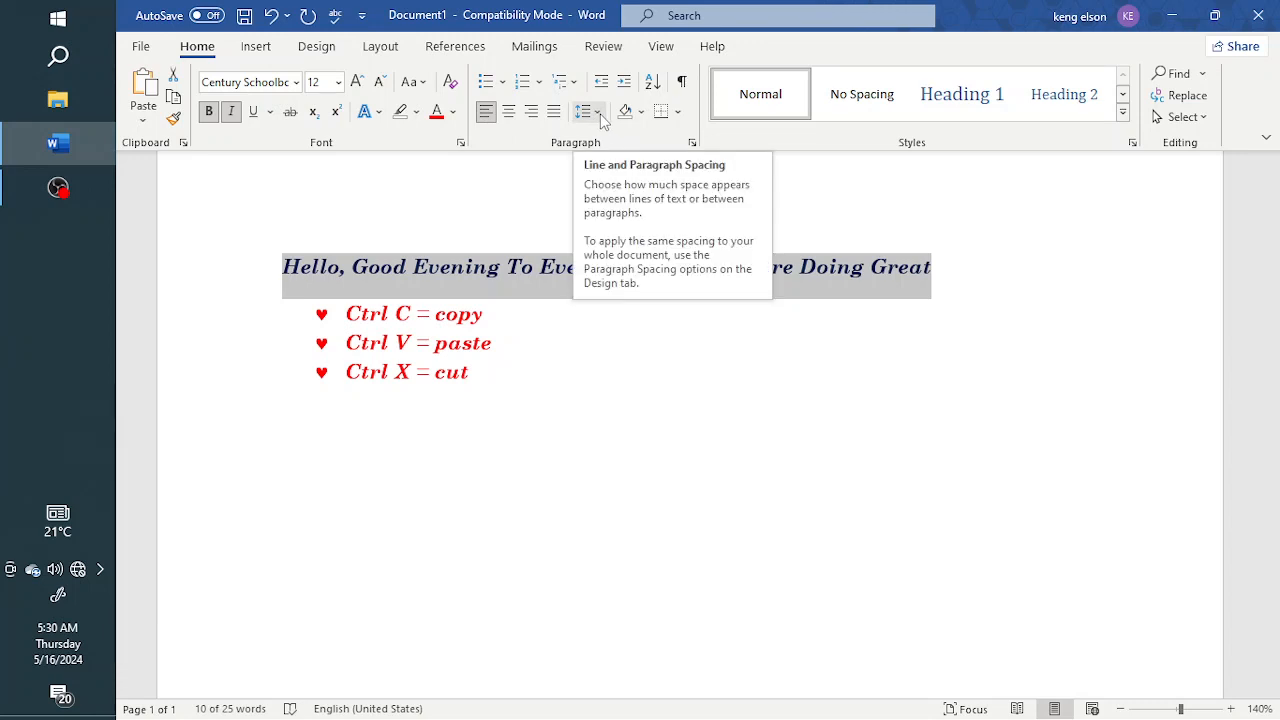
Step: Select the title and bulleted list and preview the line spacing options without applying one
left_click(490, 370)
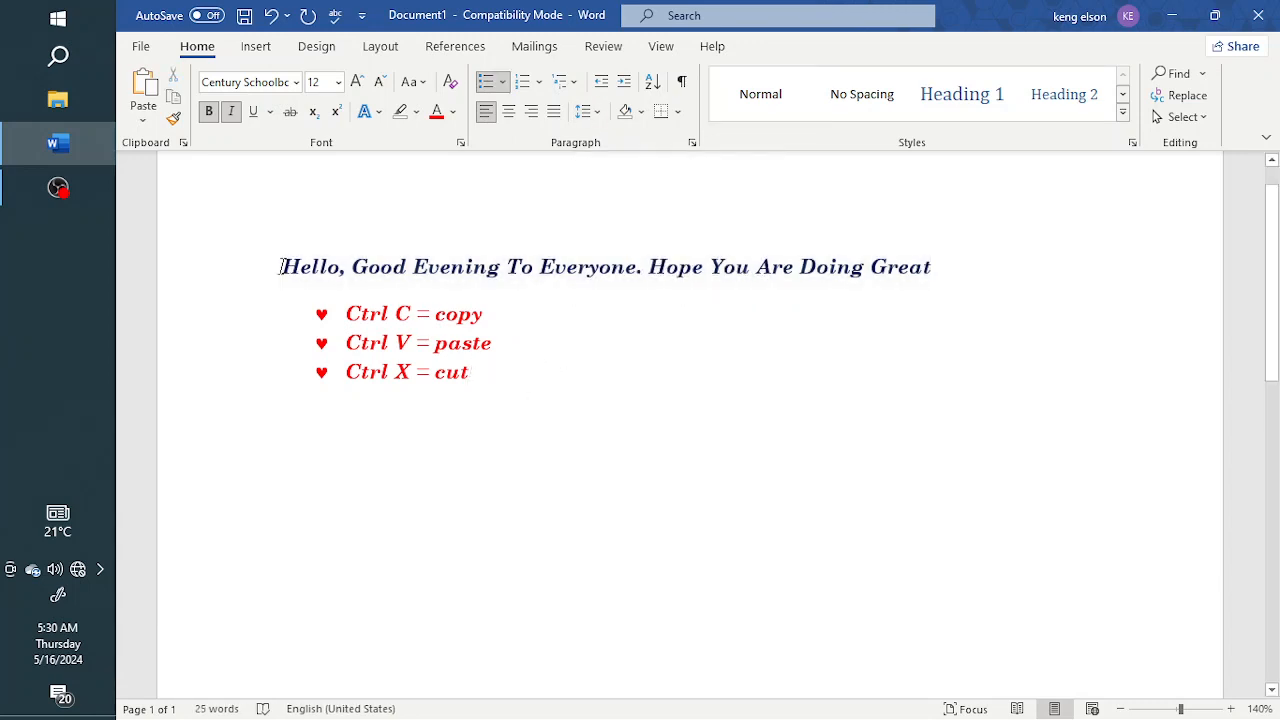
left_click_drag(281, 266, 511, 397)
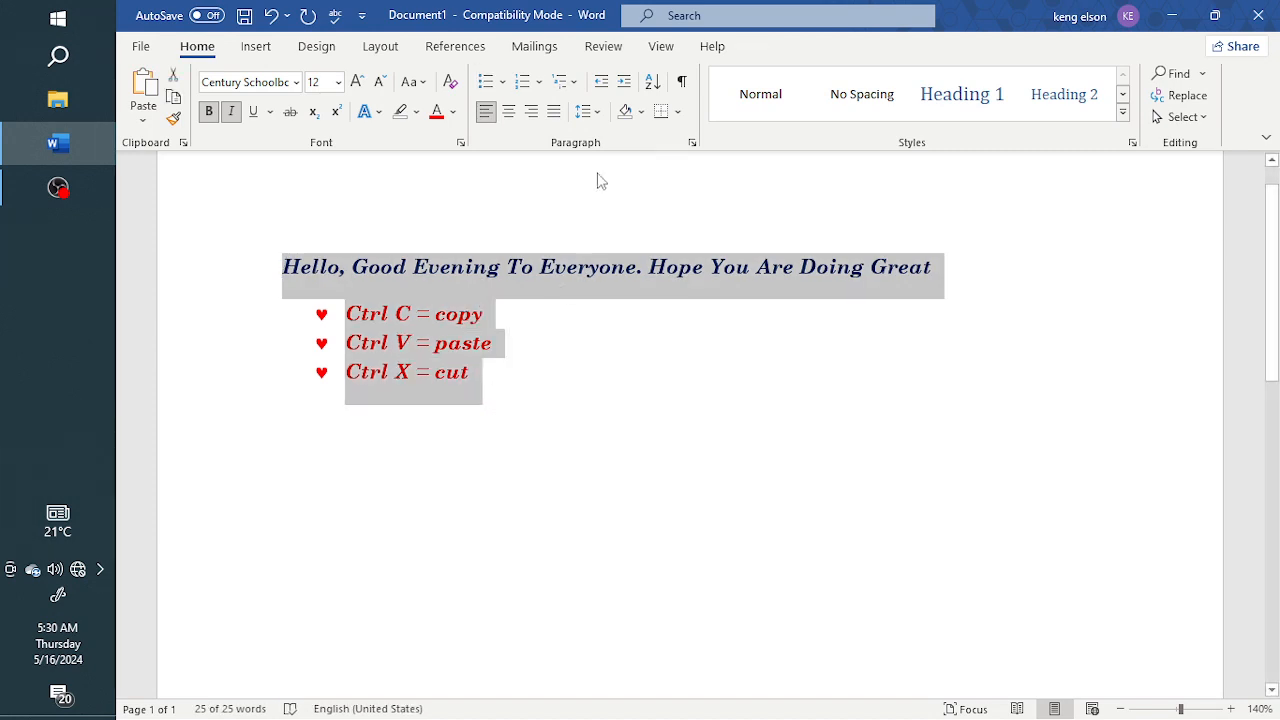
left_click(598, 113)
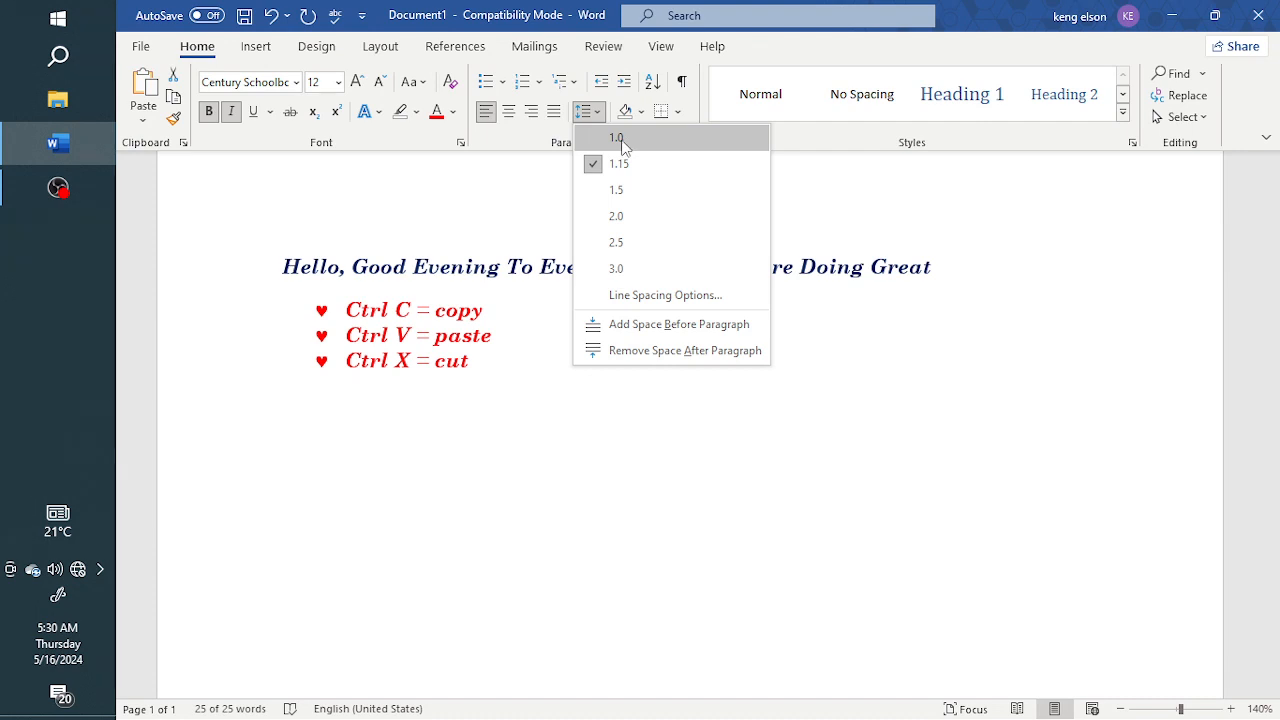
left_click(490, 378)
left_click(485, 368)
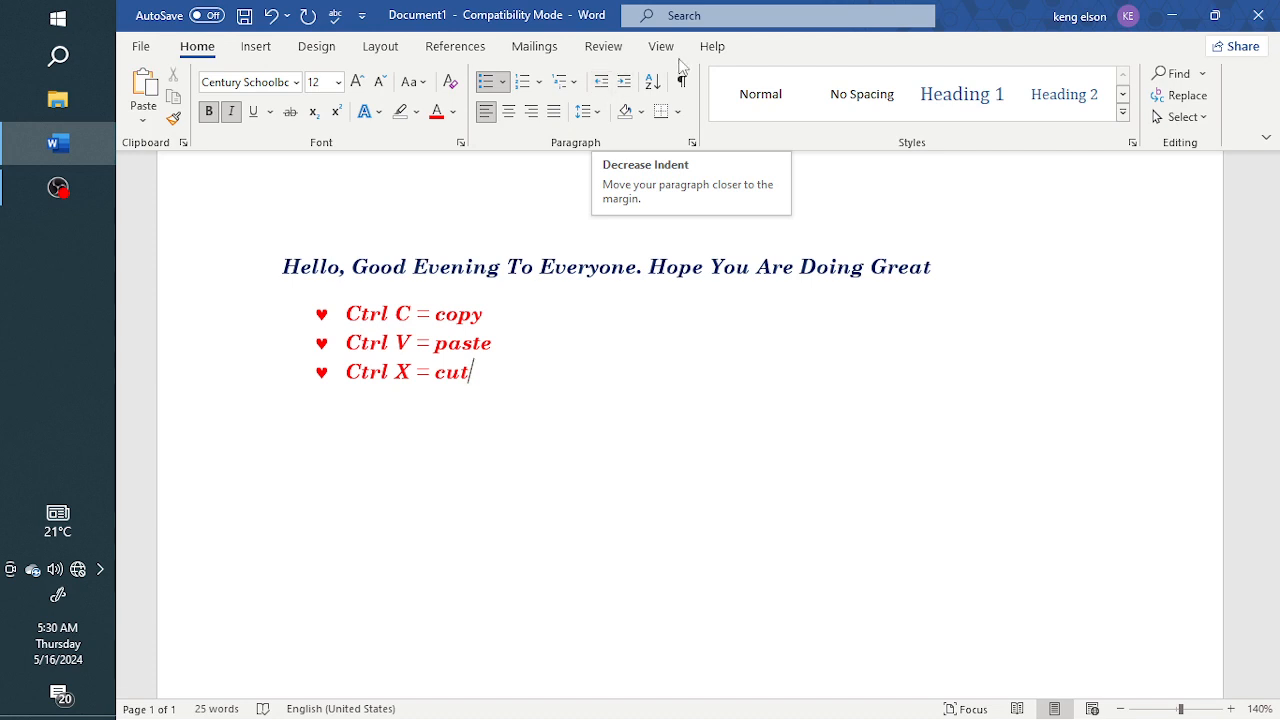
Step: Indent the last bullet item one level, outdent it back, and open the bullet library without choosing
left_click(626, 86)
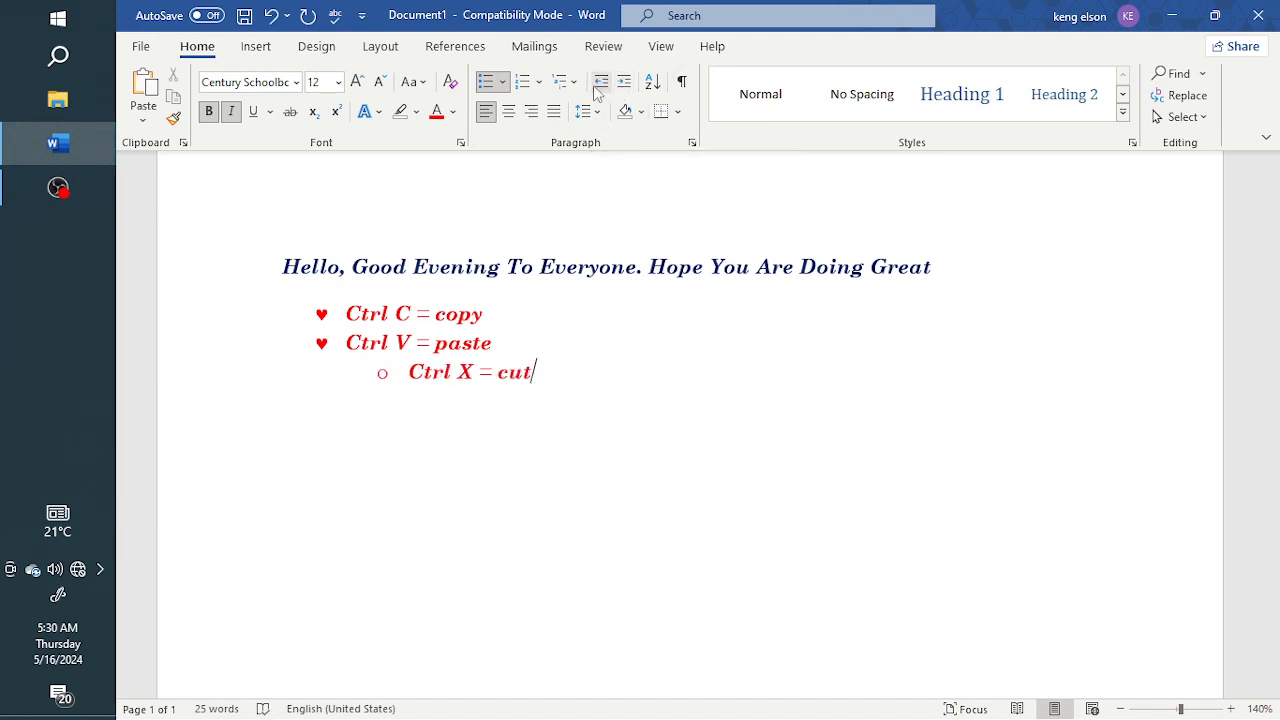
left_click(601, 84)
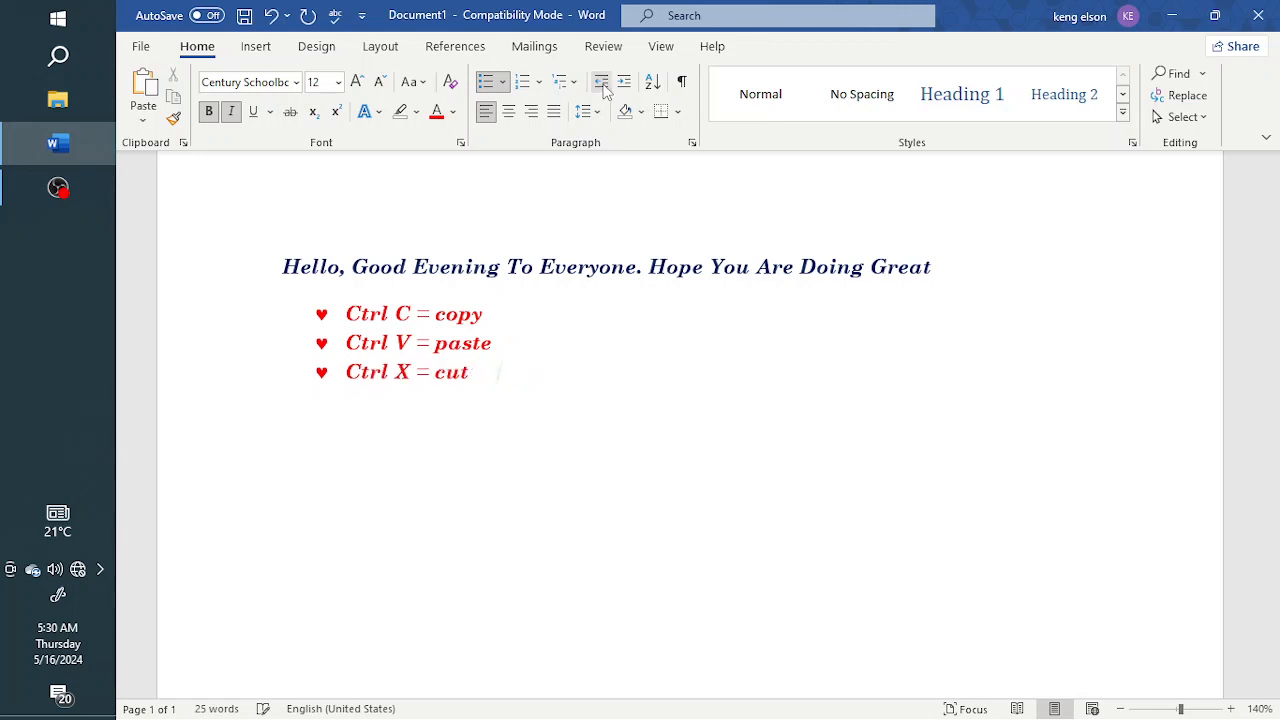
left_click(502, 82)
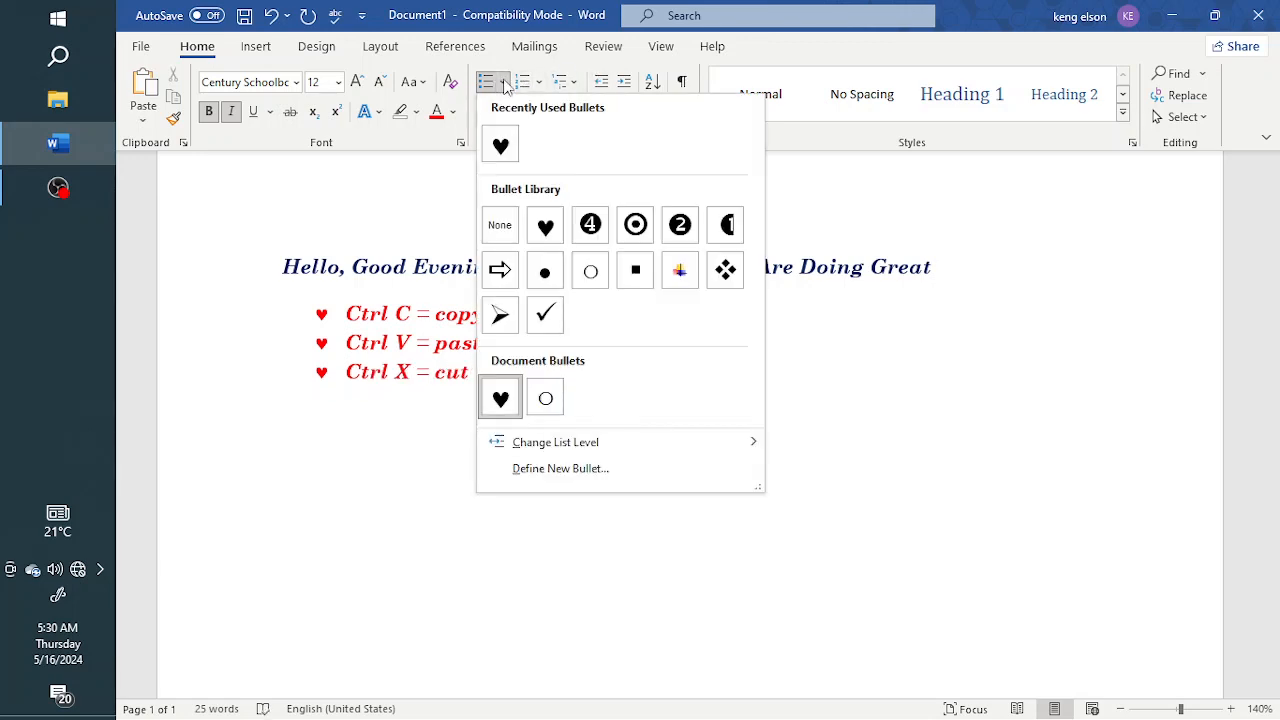
left_click(877, 388)
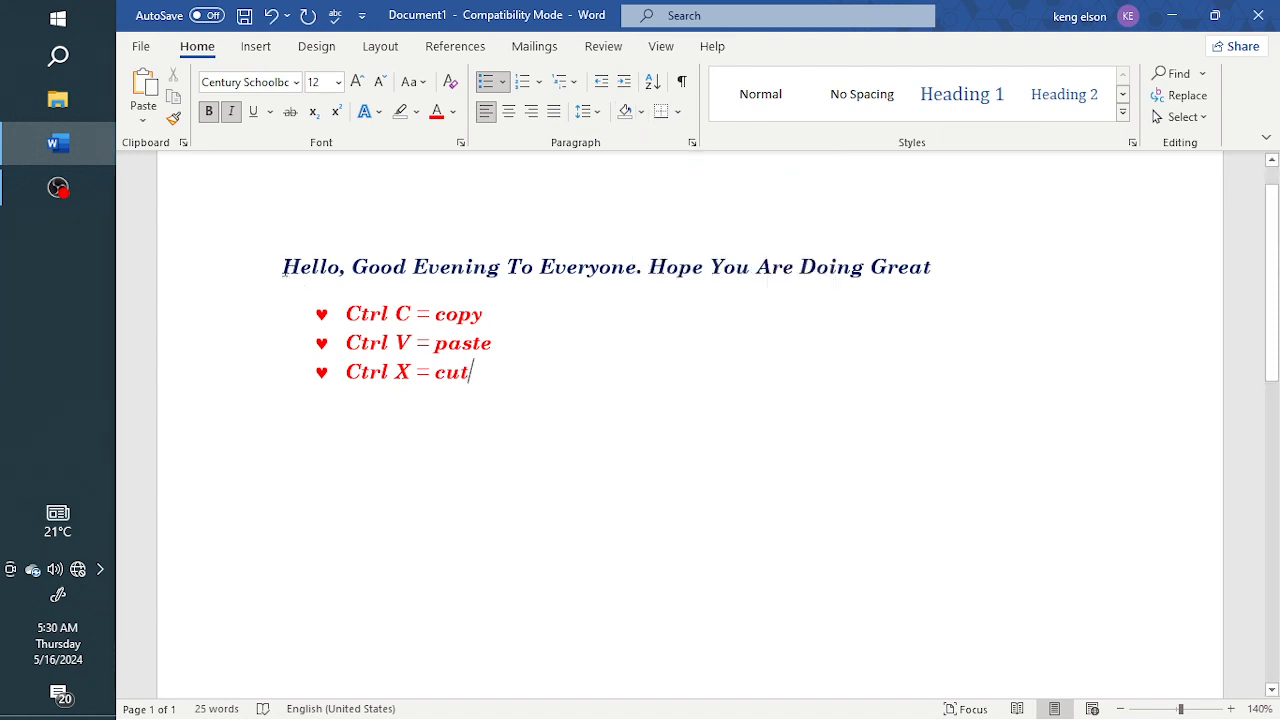
Step: Select the title and browse the shading, highlight and border palettes without applying any
left_click_drag(284, 268, 925, 292)
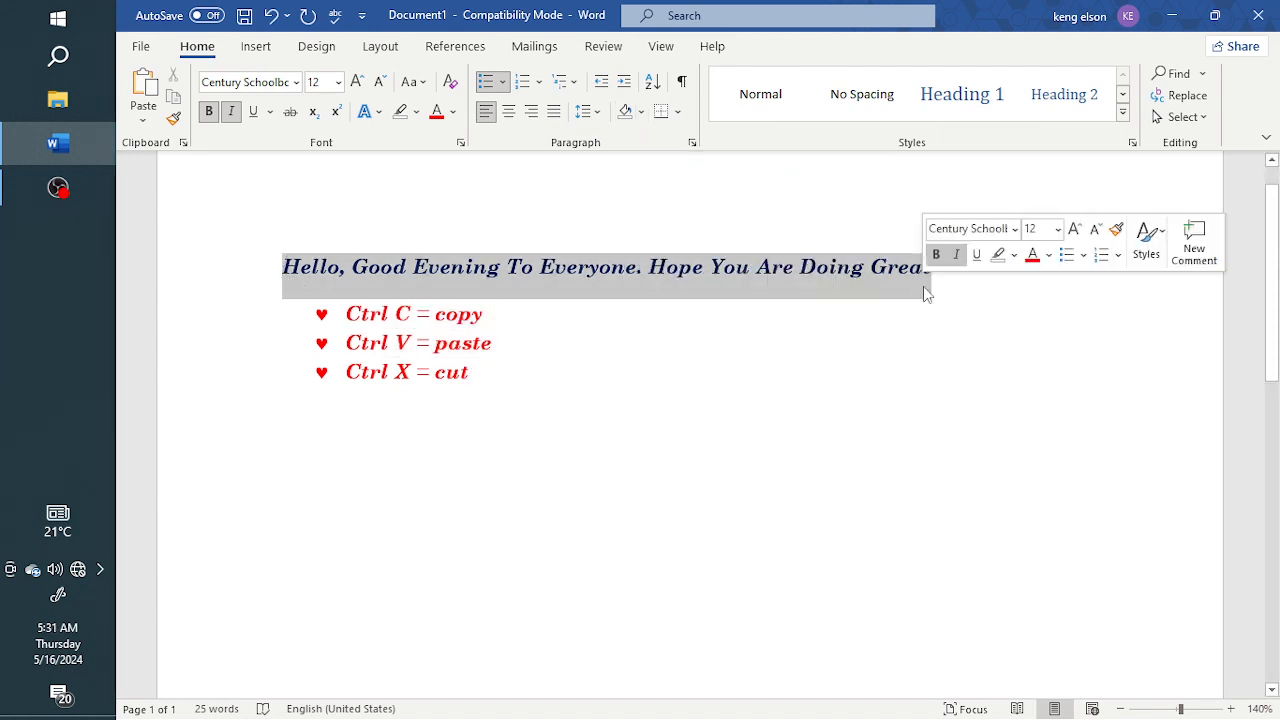
left_click(643, 111)
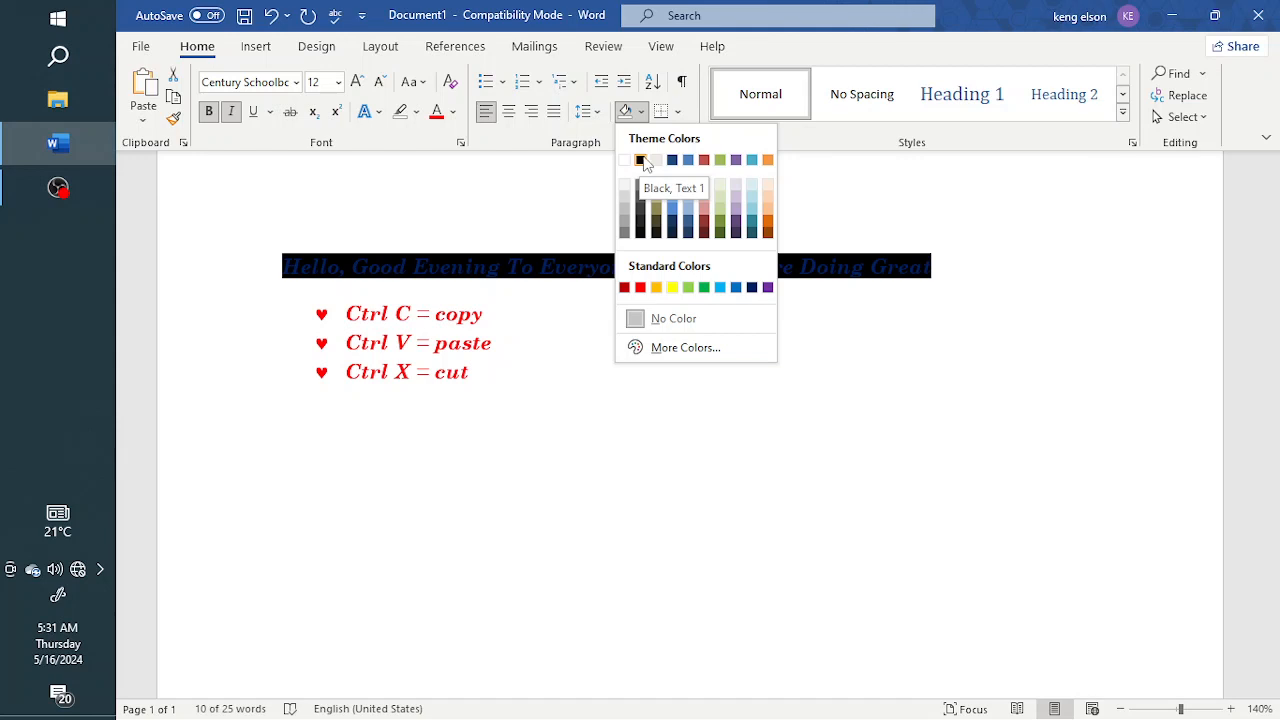
left_click(417, 113)
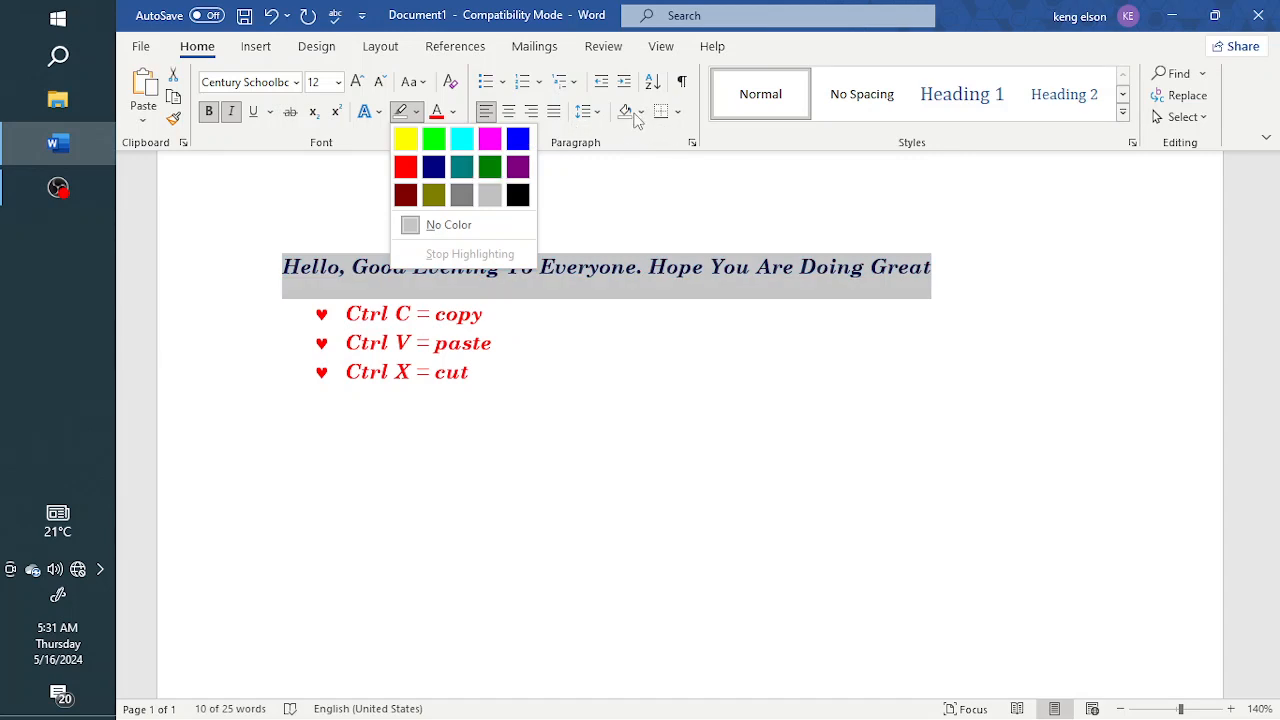
left_click(642, 112)
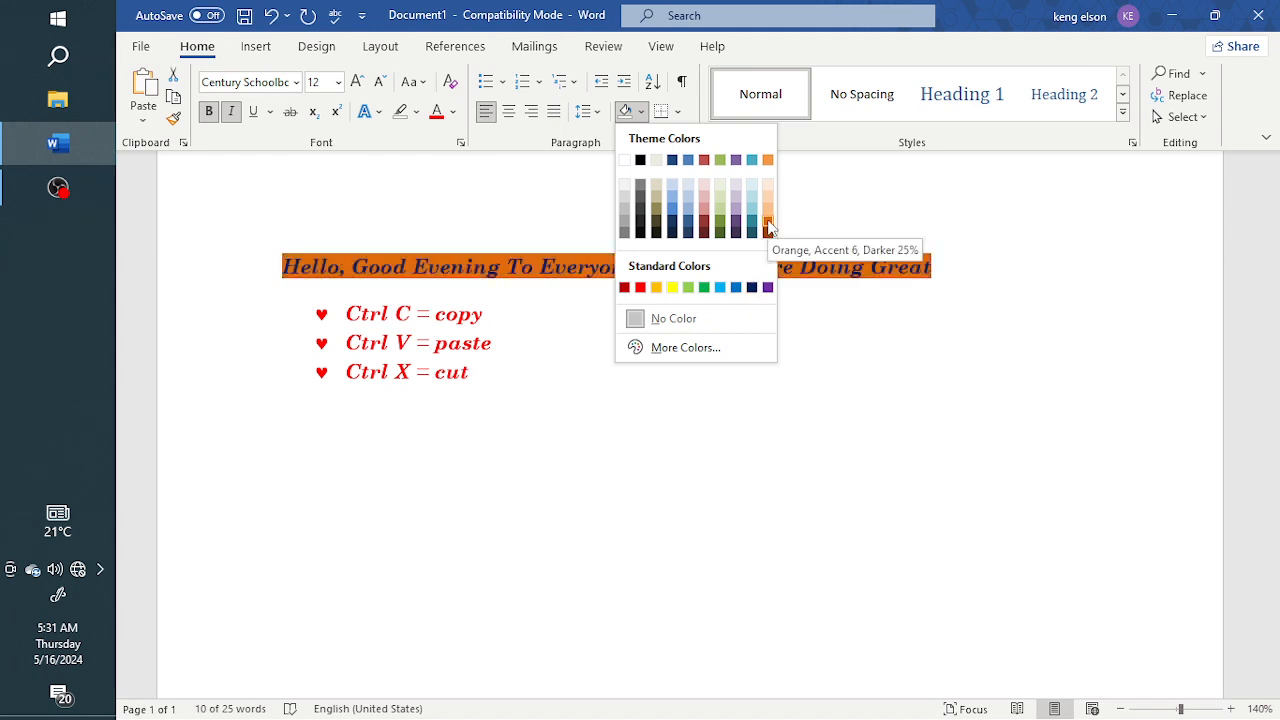
left_click(678, 113)
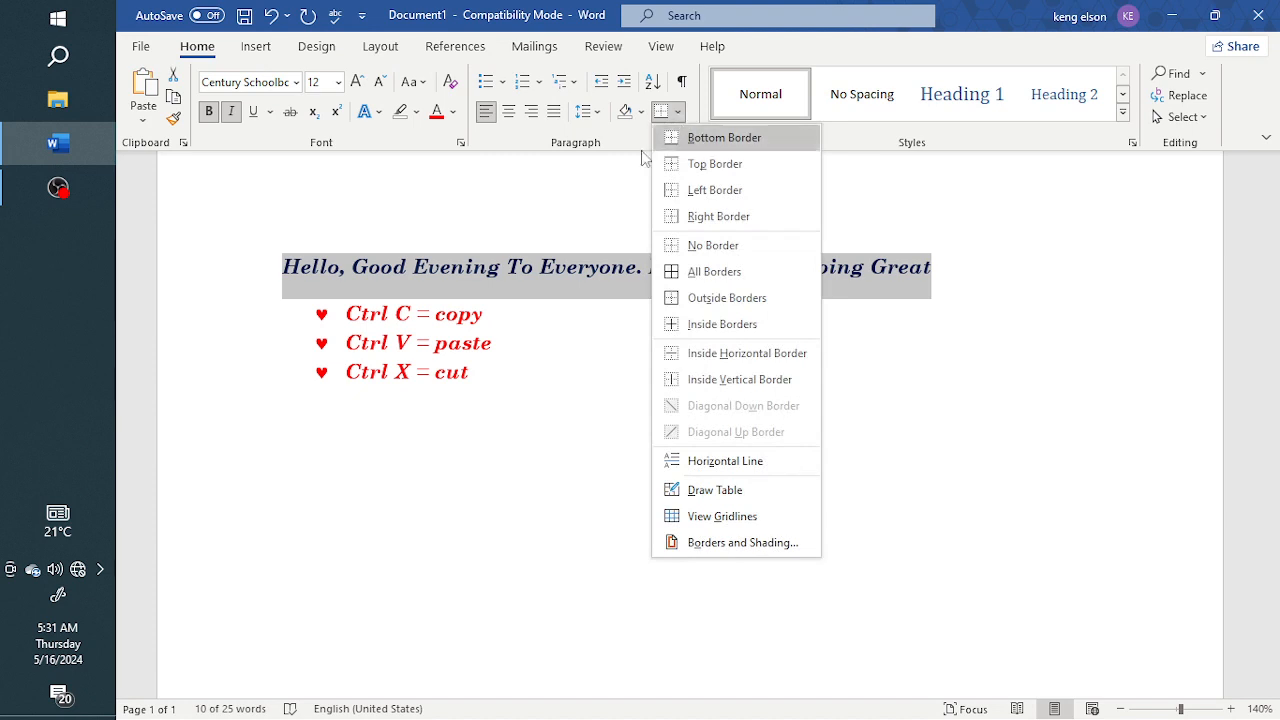
left_click(679, 115)
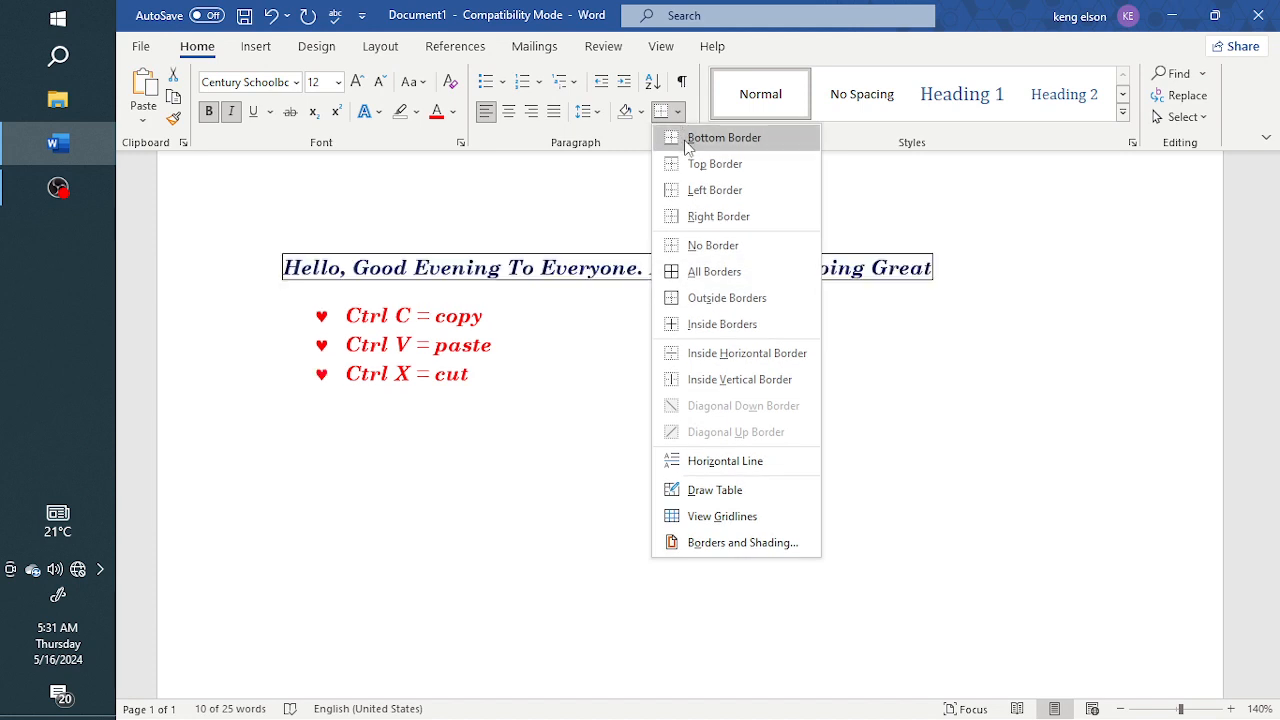
left_click(516, 311)
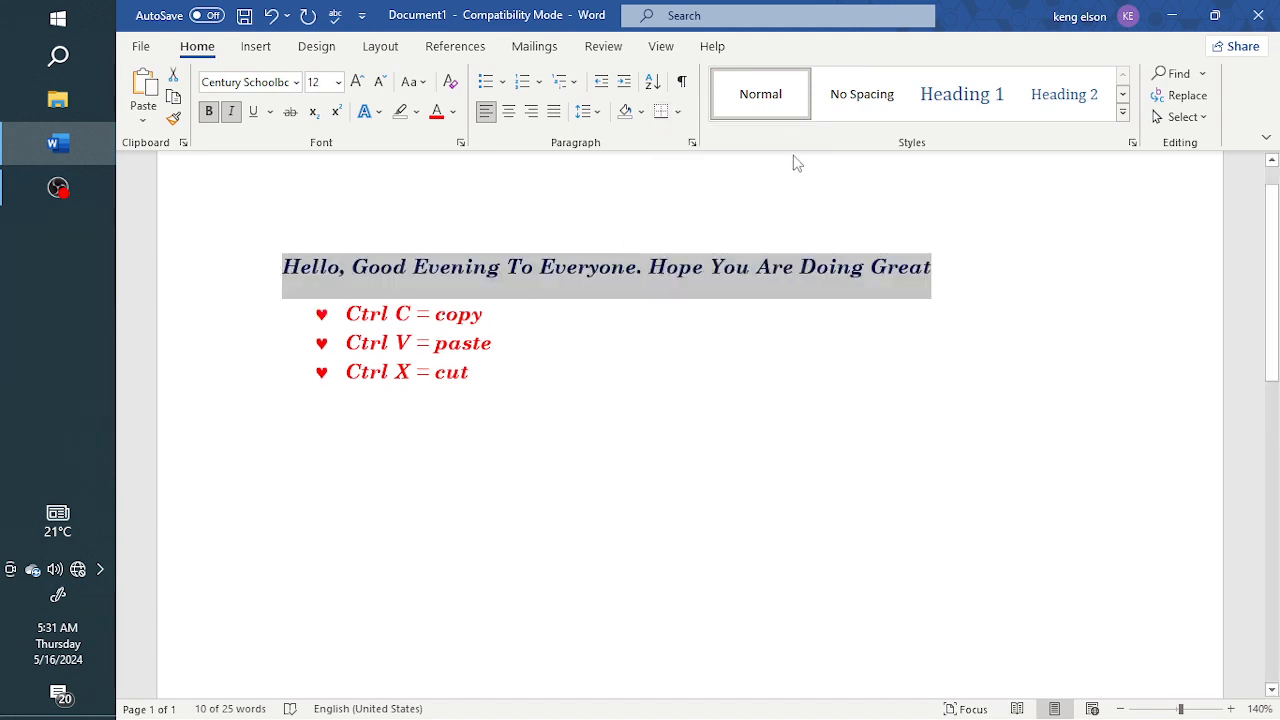
left_click(678, 113)
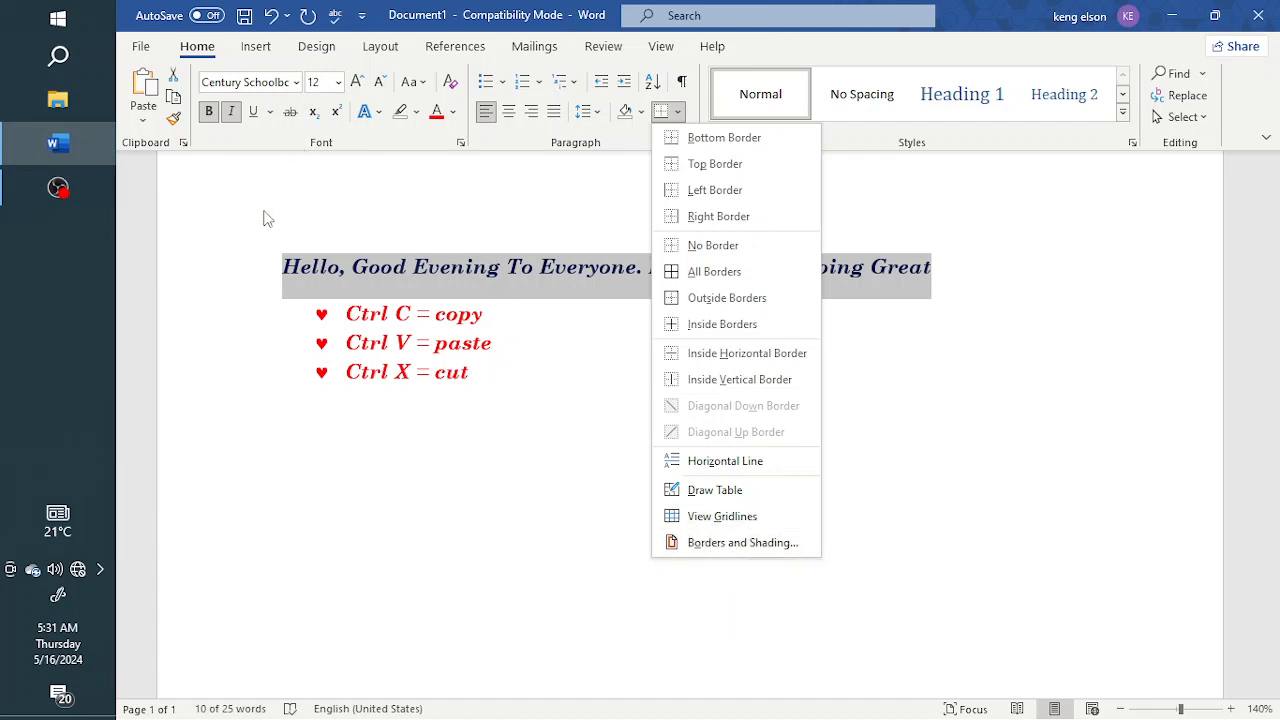
left_click(582, 292)
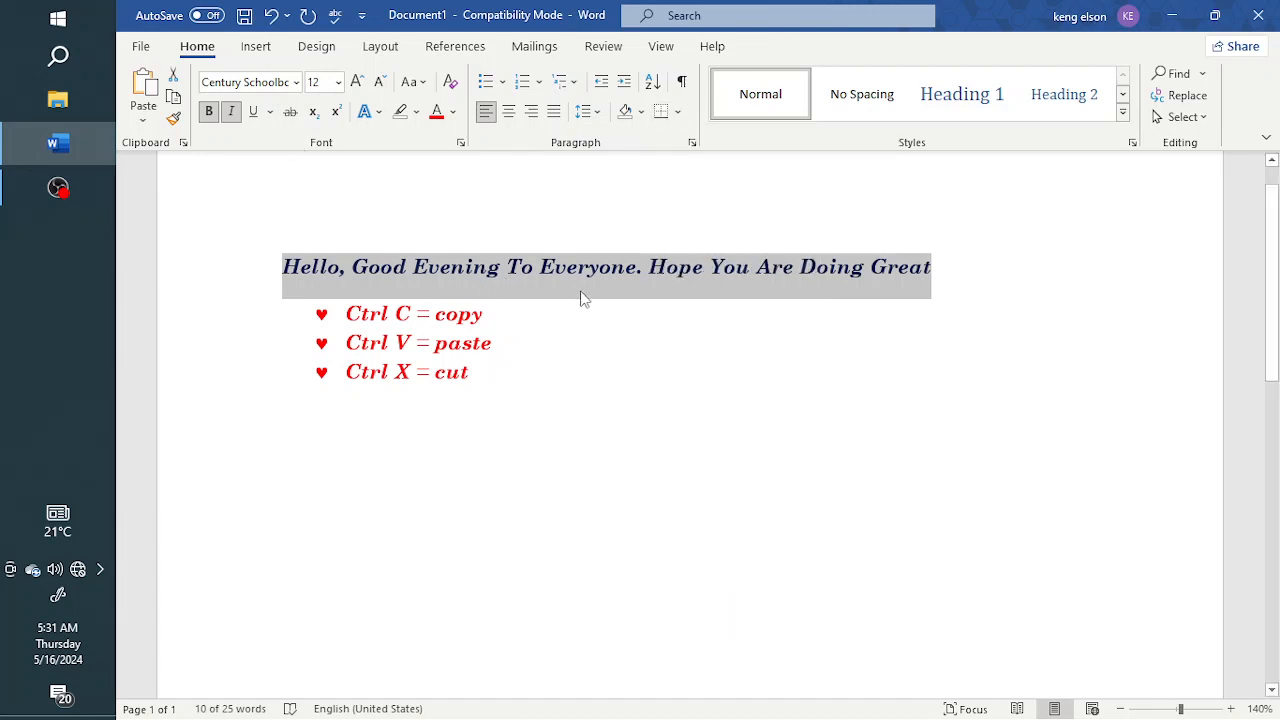
left_click(650, 276)
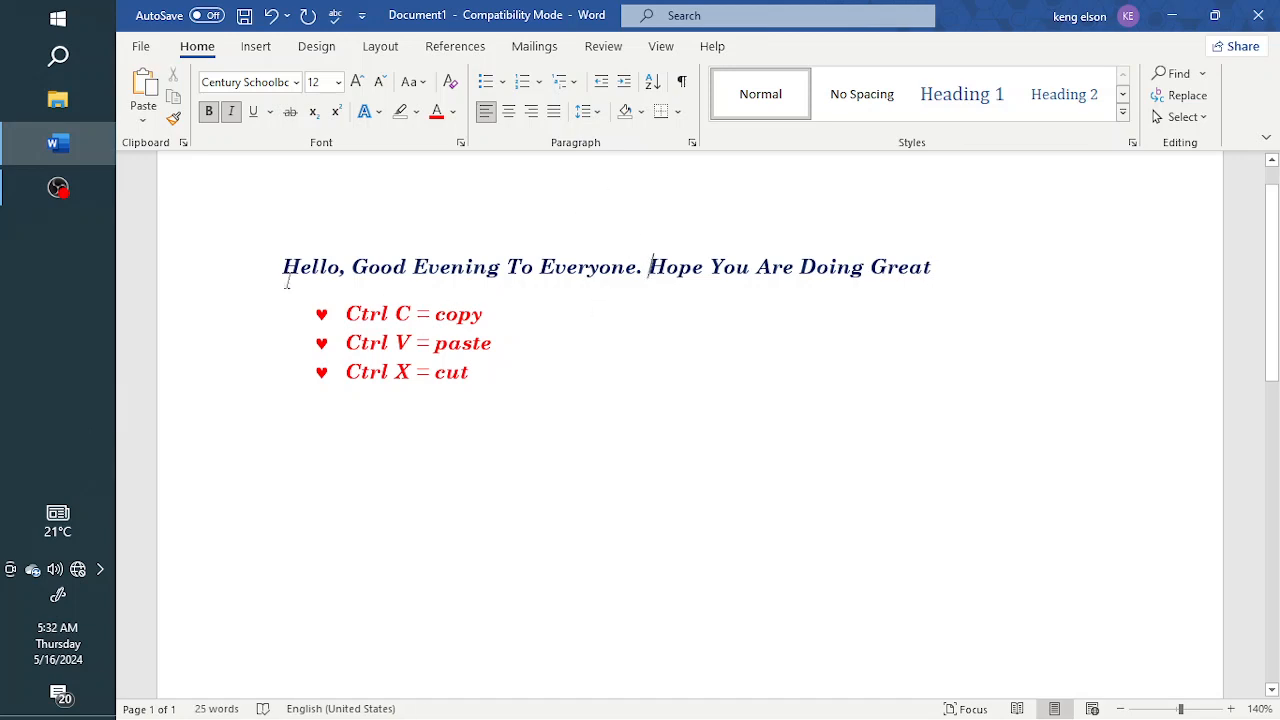
left_click(683, 274)
left_click(931, 281)
Step: Add a bottom border to the title paragraph and centre it
left_click(678, 112)
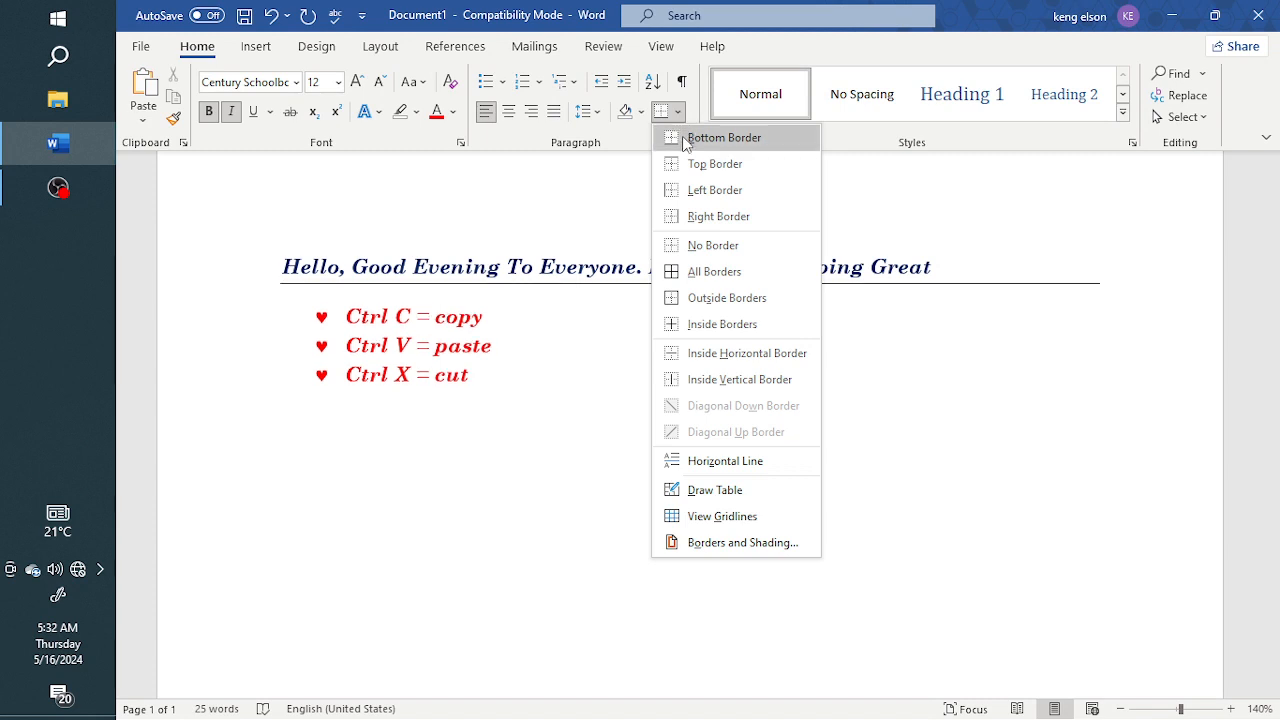
left_click(686, 138)
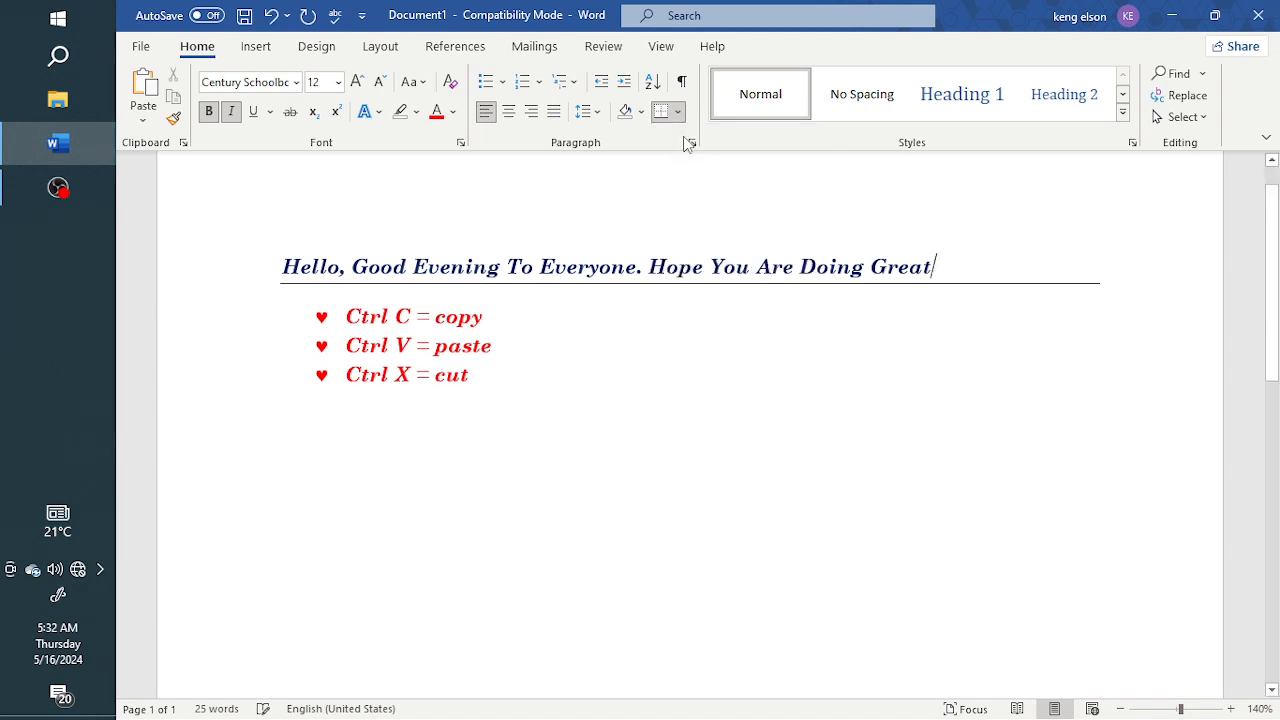
left_click(512, 114)
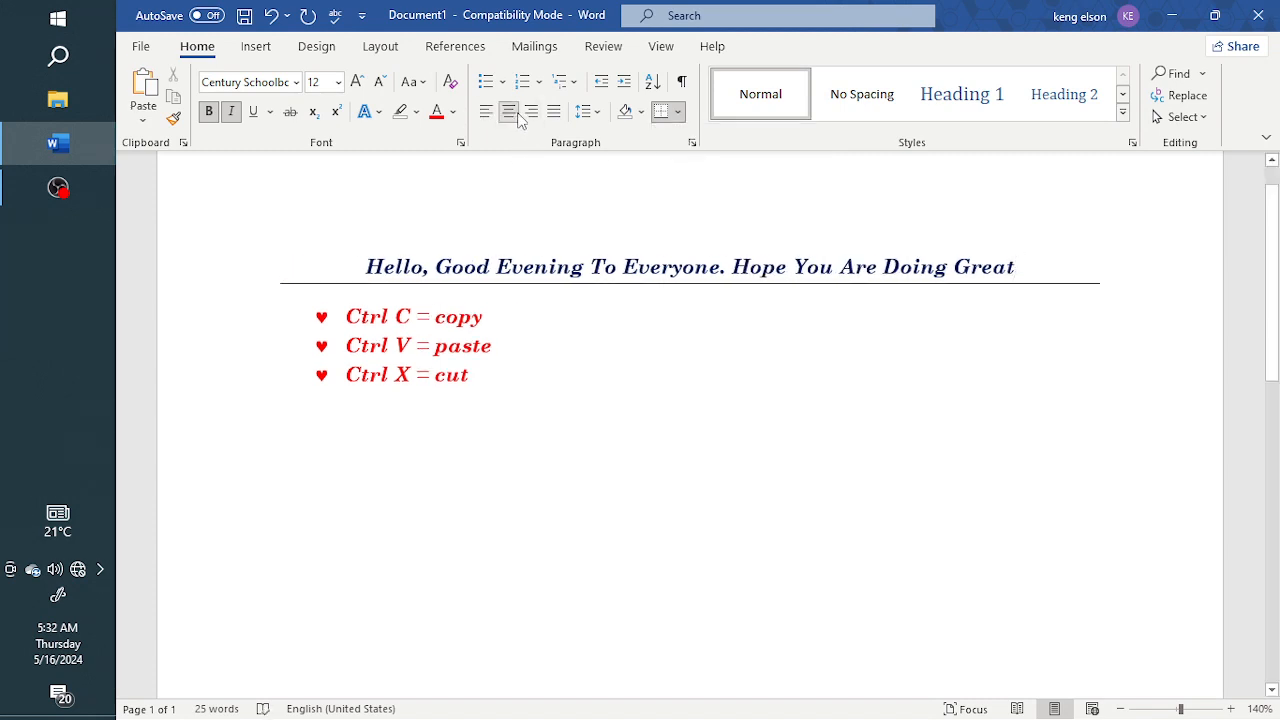
Step: Switch the title paragraph's border to a top border
left_click(643, 113)
left_click(667, 114)
left_click(679, 116)
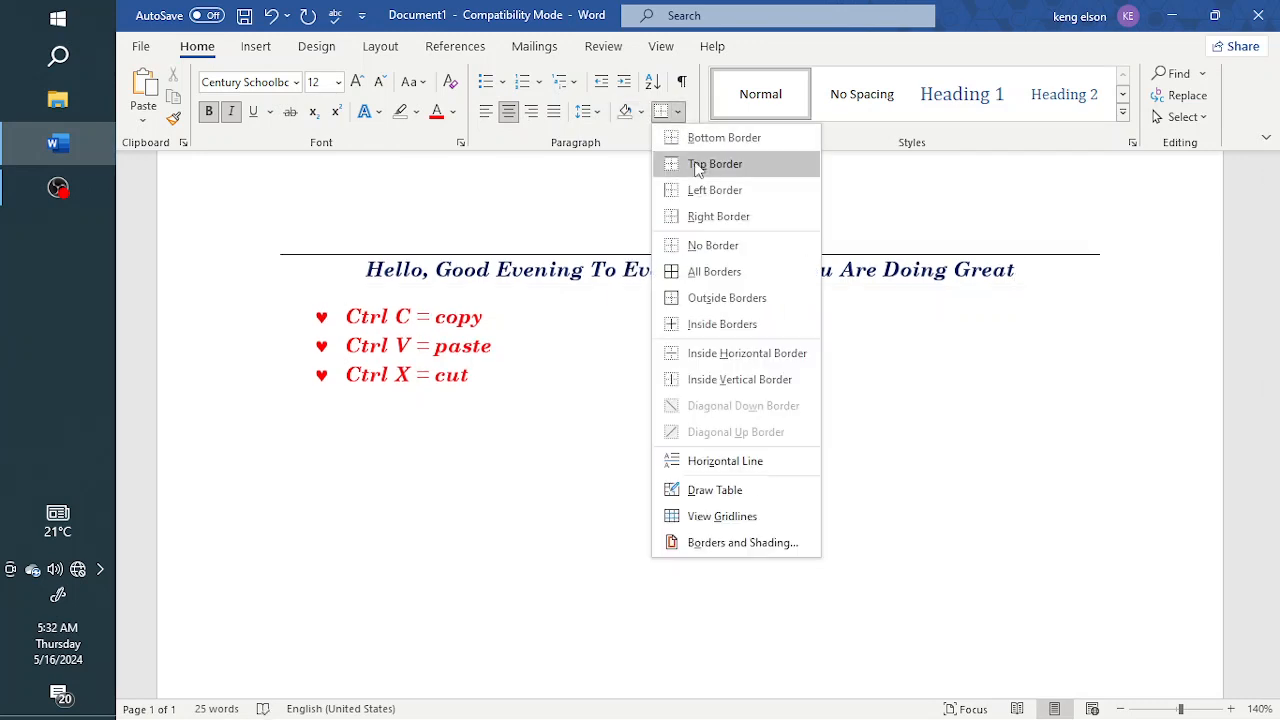
left_click(698, 168)
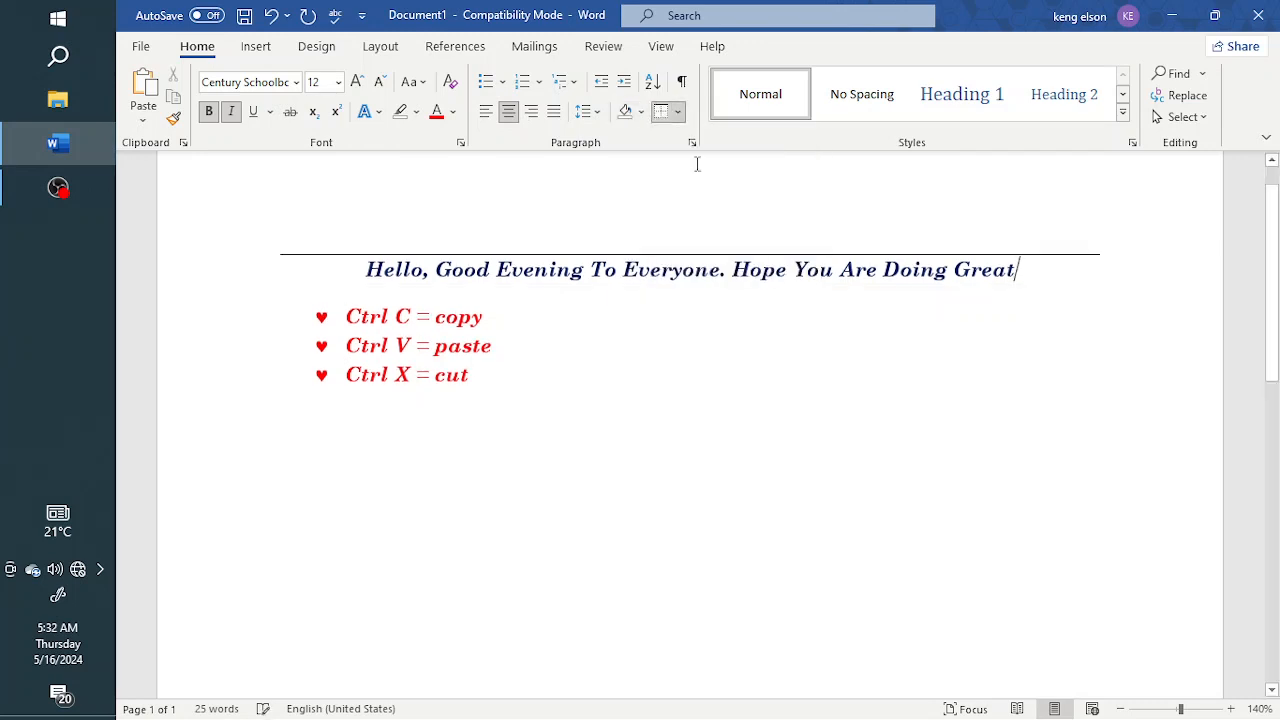
Step: Apply borders on all sides of the title paragraph
left_click(666, 113)
left_click(677, 113)
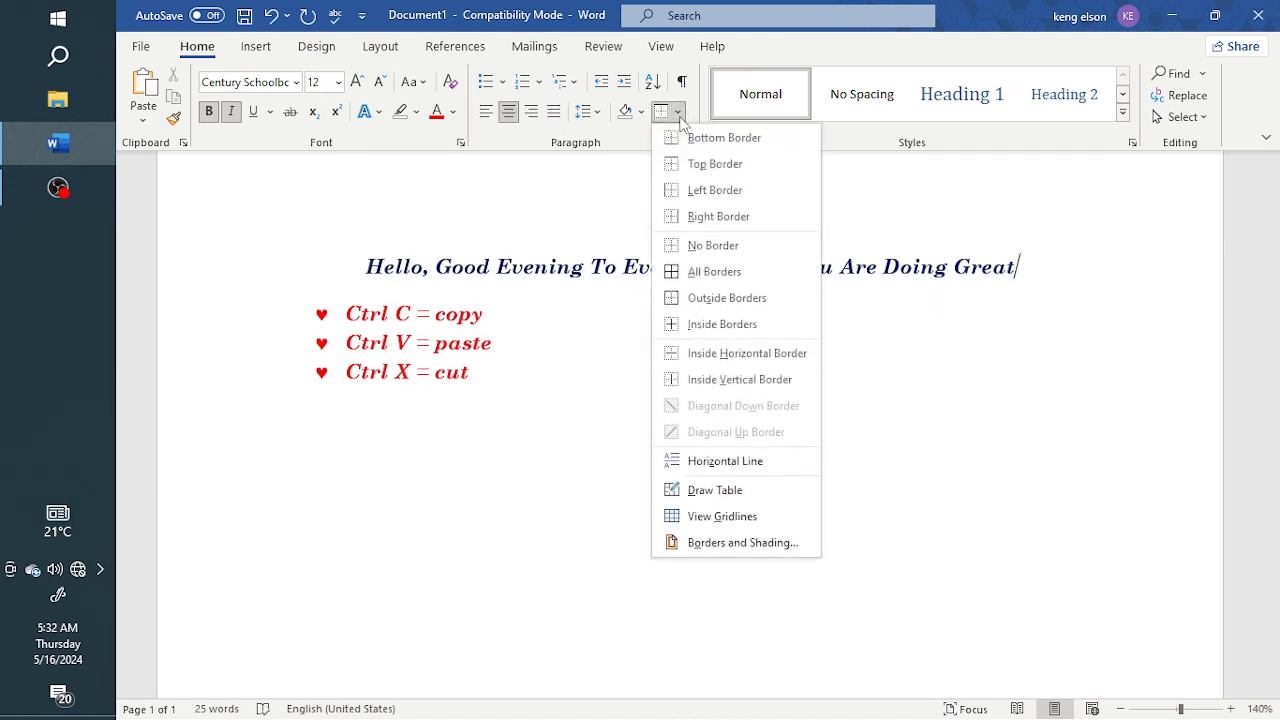
left_click(708, 280)
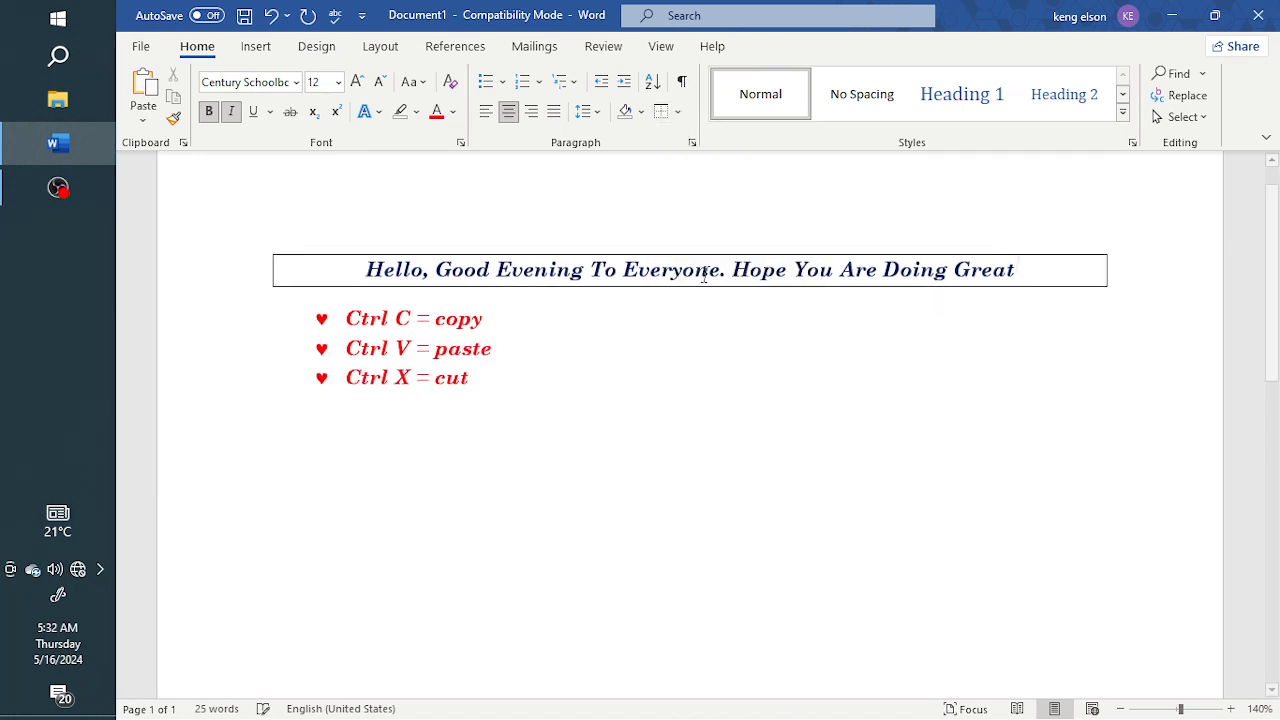
Step: Remove all borders from the title paragraph and align it left again
left_click(679, 116)
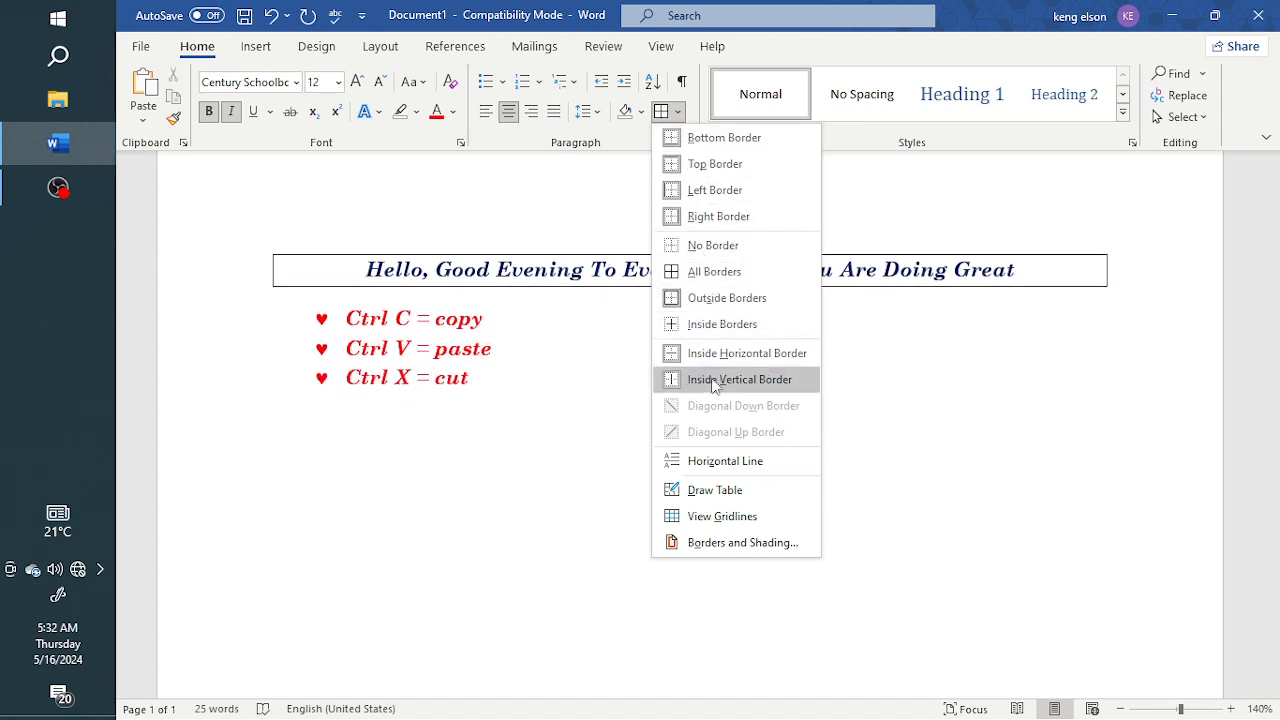
left_click(710, 245)
left_click(576, 266)
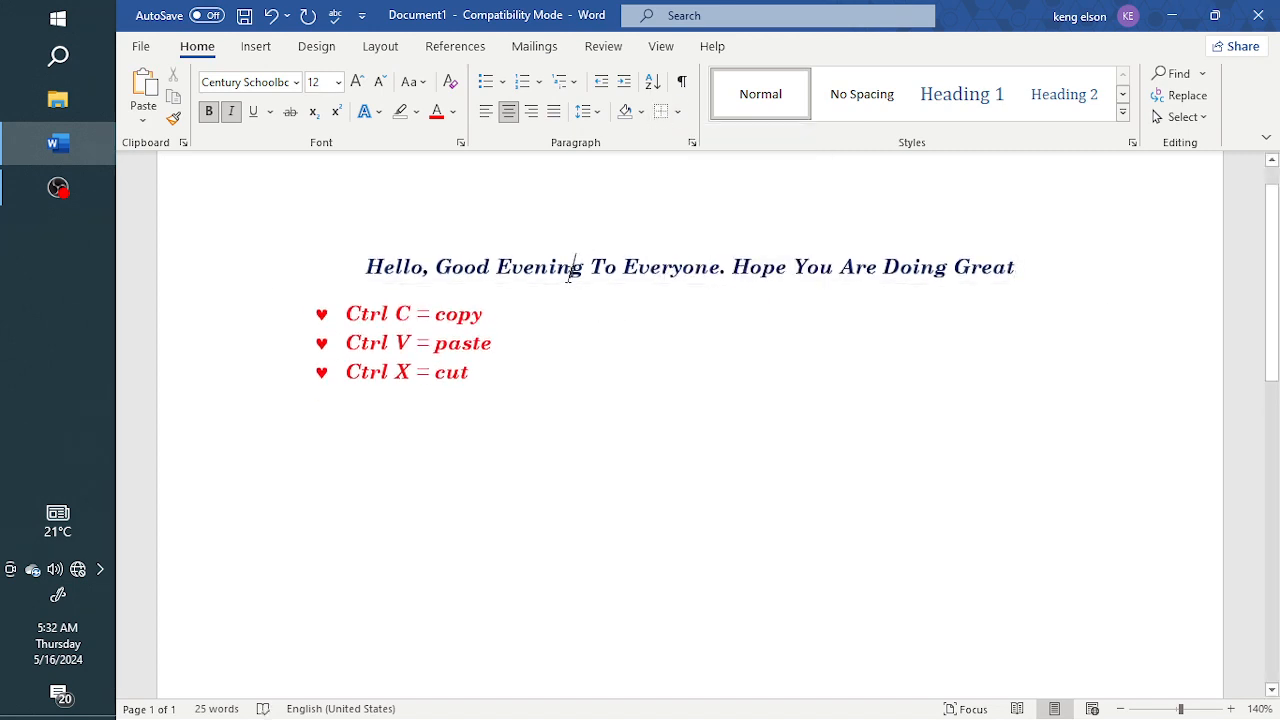
left_click(487, 113)
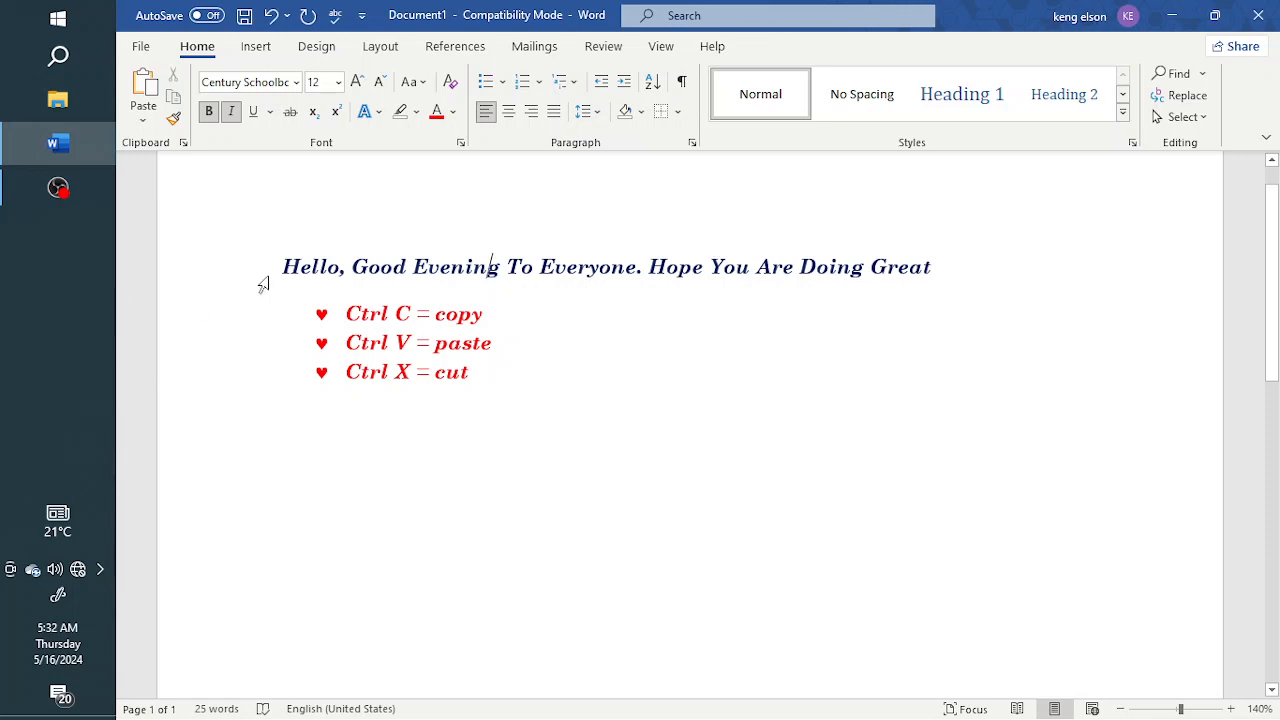
Step: Insert a new line above the title and type INTRODUCTION
key("Return")
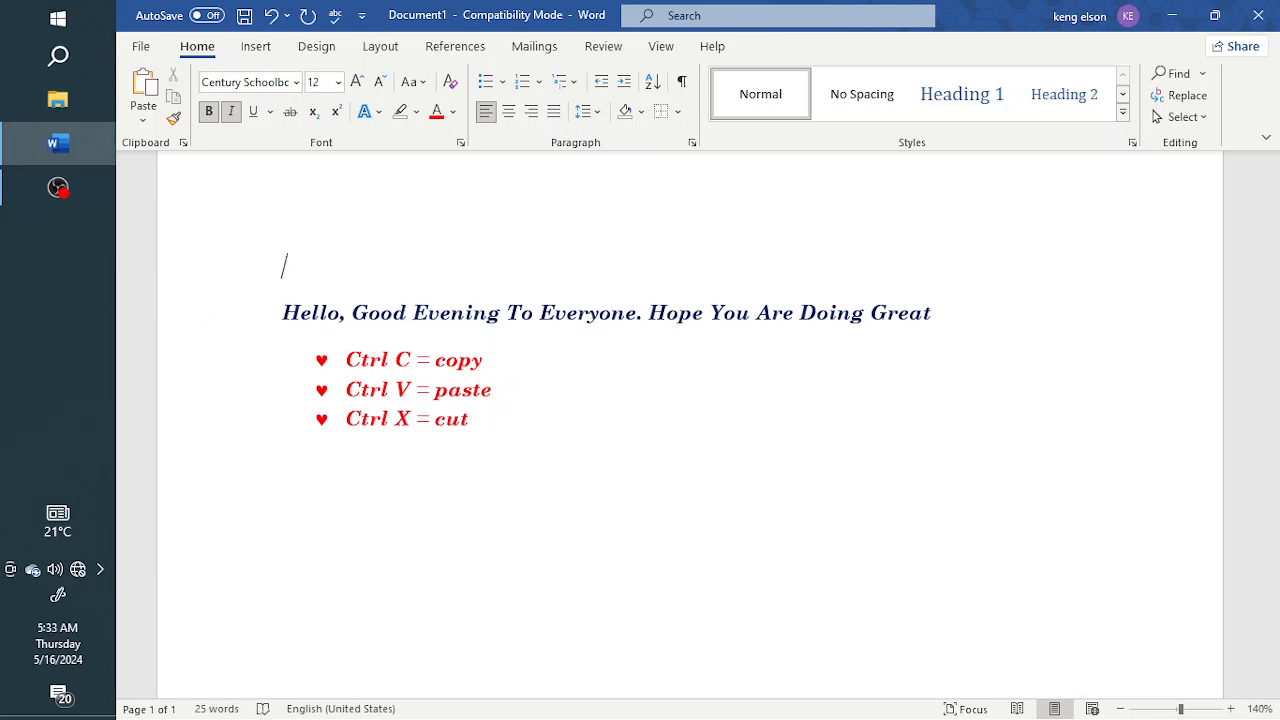
type("INTRIU")
key("BackSpace")
key("BackSpace")
type("OUD")
key("BackSpace")
key("BackSpace")
type("D")
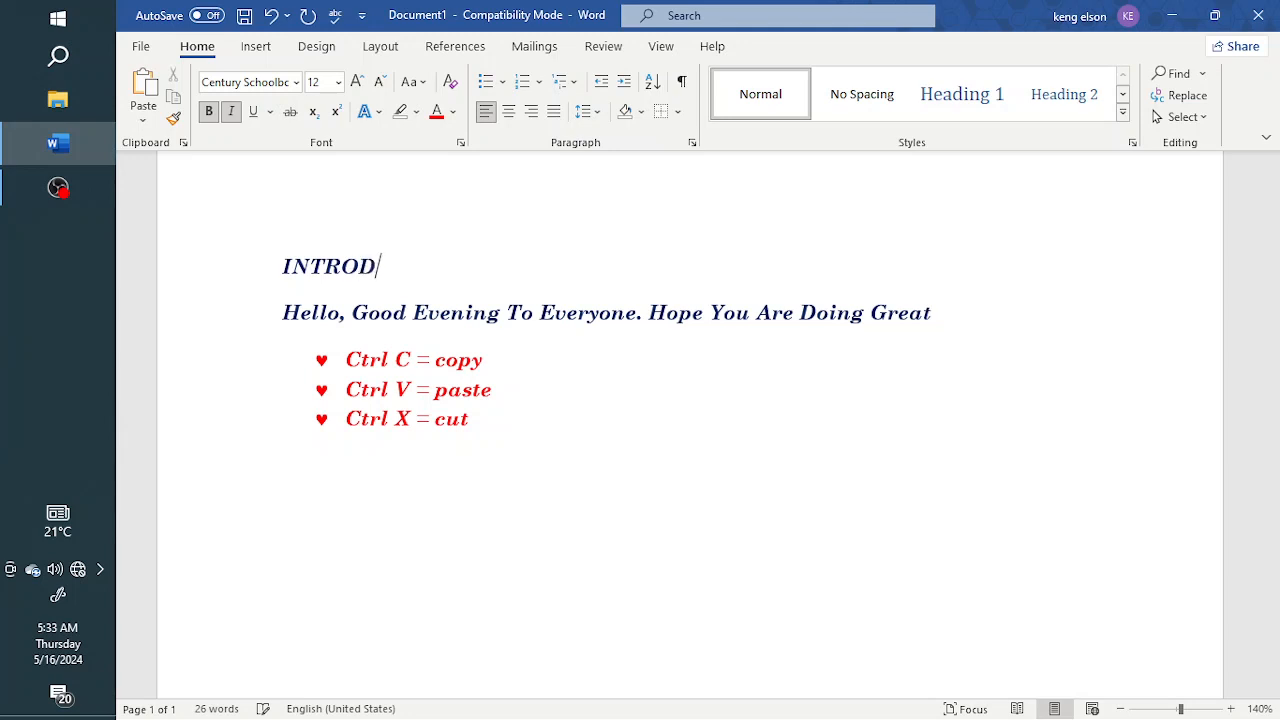
type("UCTION")
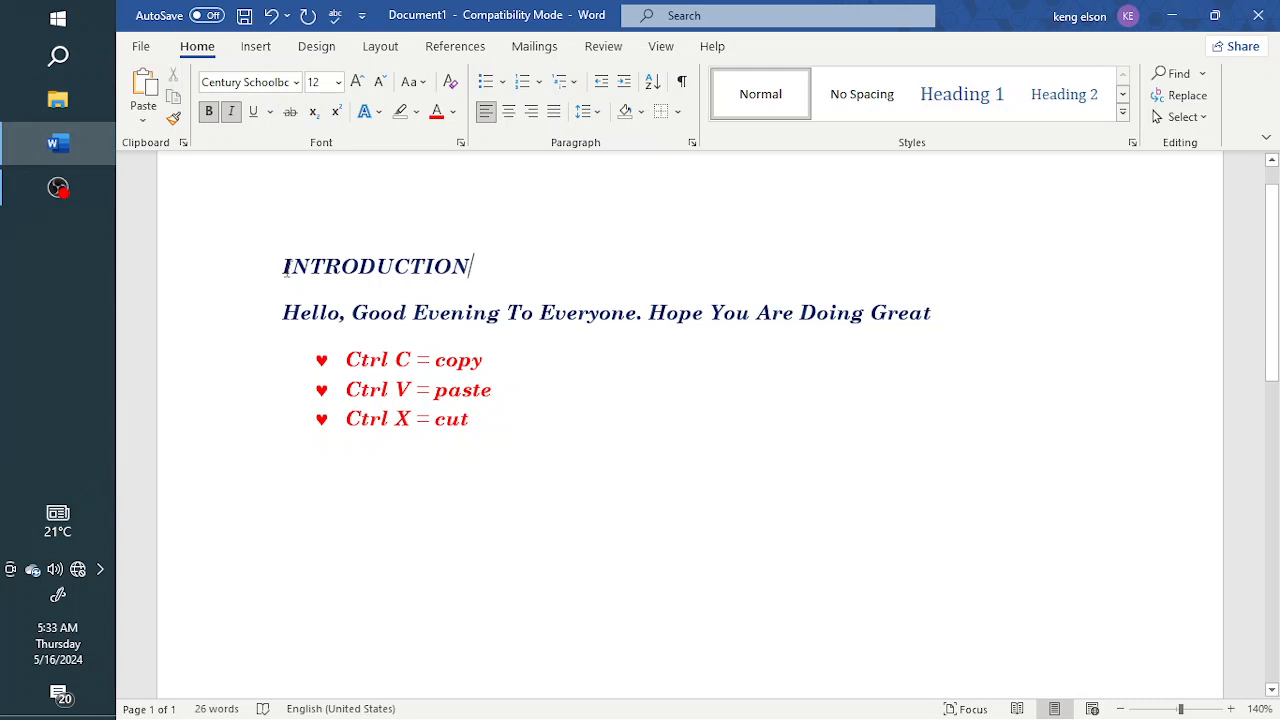
Step: Replace INTRODUCTION with JUNE 2019
left_click_drag(284, 265, 470, 268)
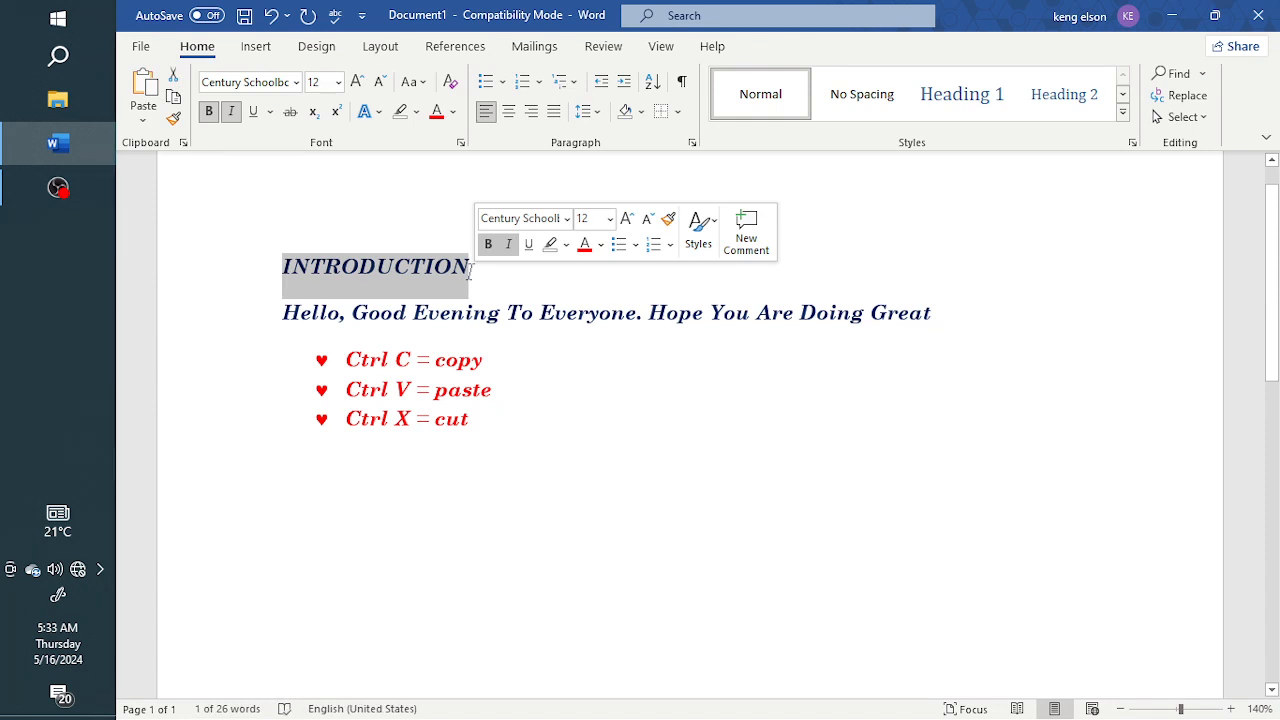
type("JUNE 20")
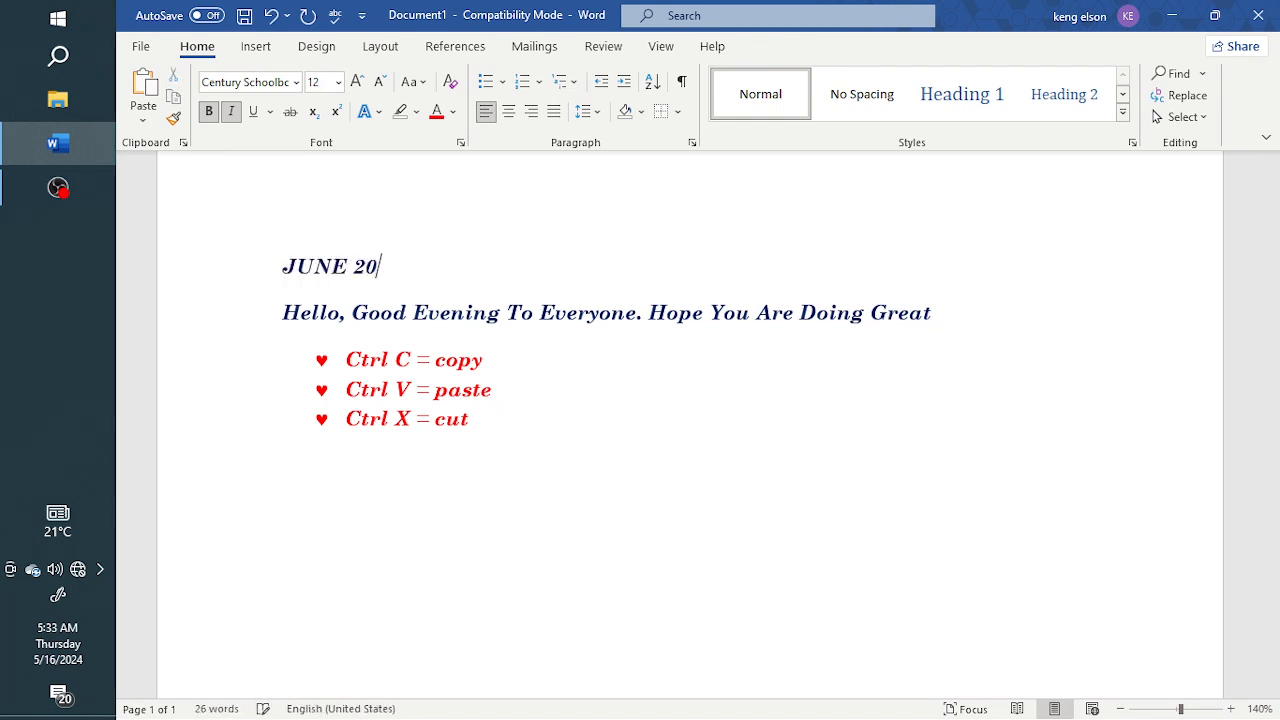
type("19")
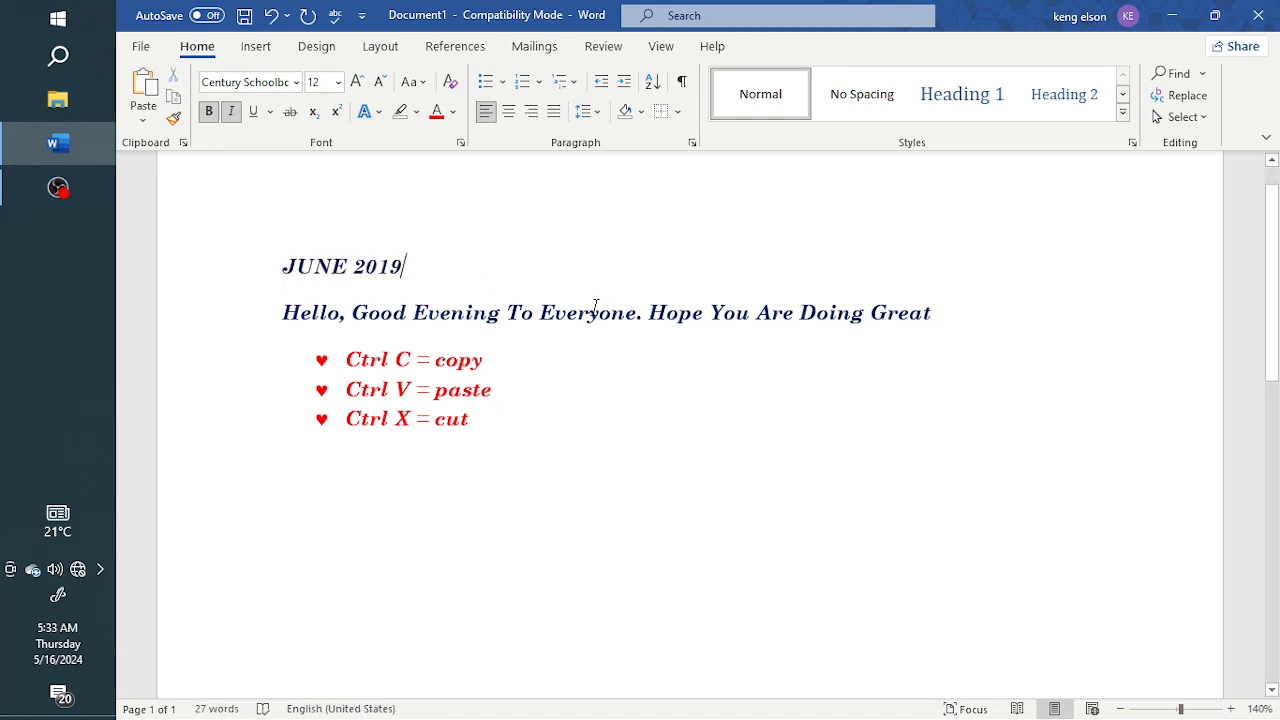
Step: Apply the Title style to the JUNE 2019 heading
left_click(1125, 116)
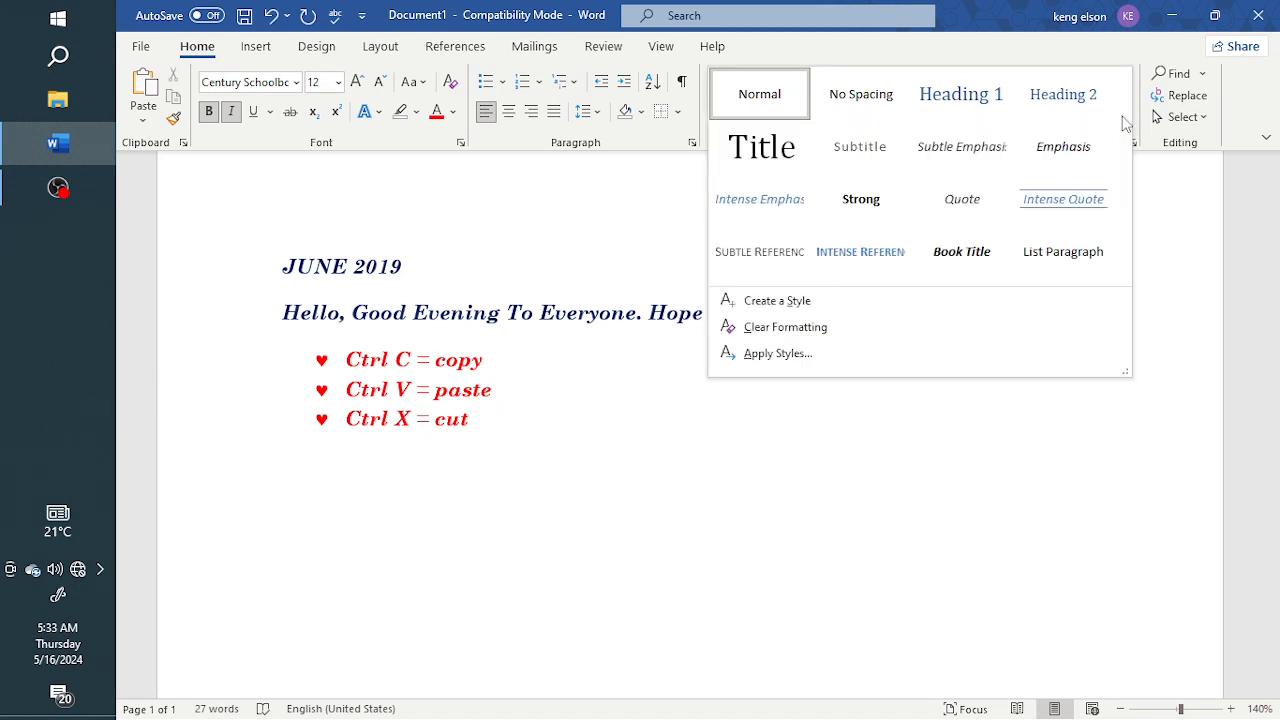
left_click(763, 166)
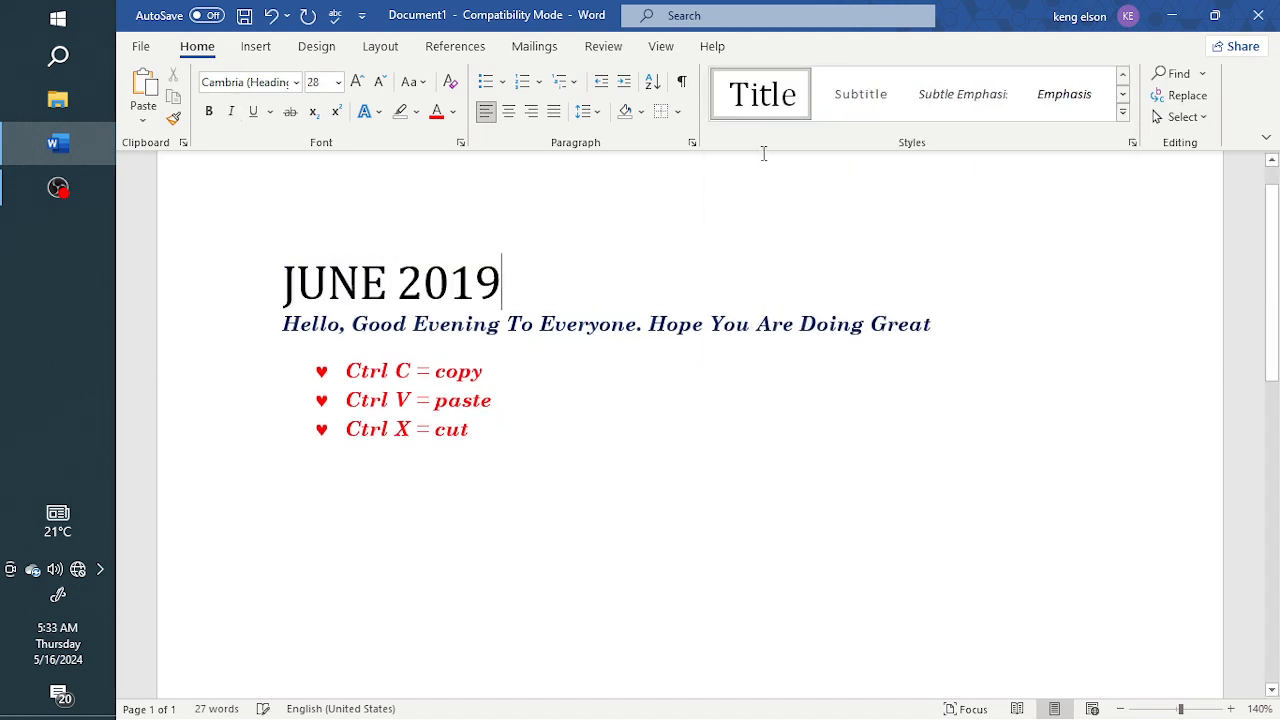
Step: Add a new unbulleted line below the list in the Title style and type JUNE 2020
left_click(490, 436)
key("Return")
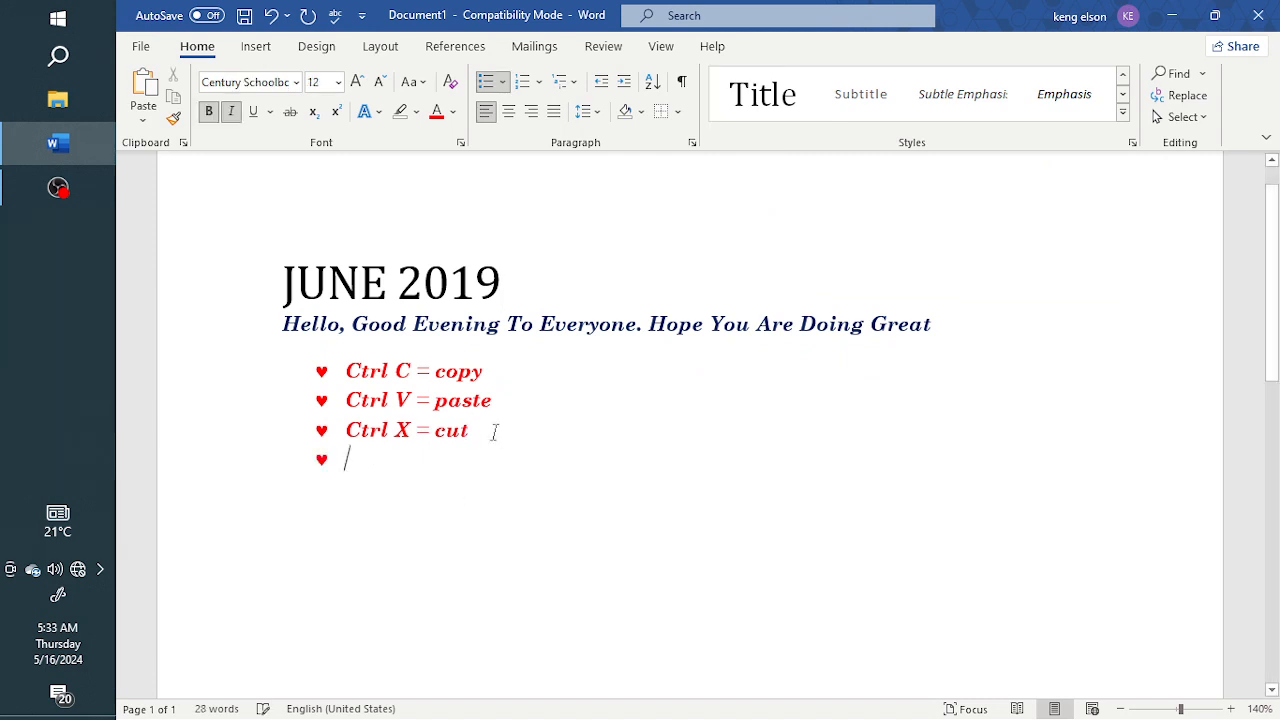
key("BackSpace")
key("BackSpace")
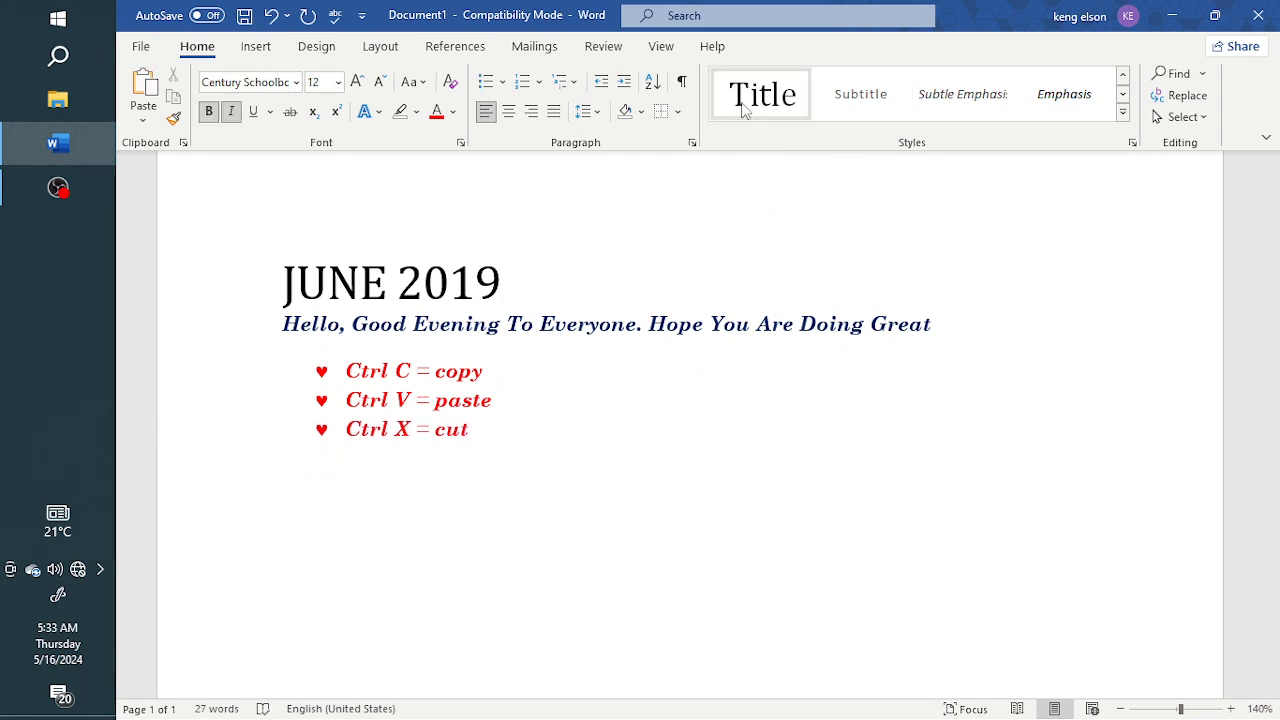
left_click(750, 104)
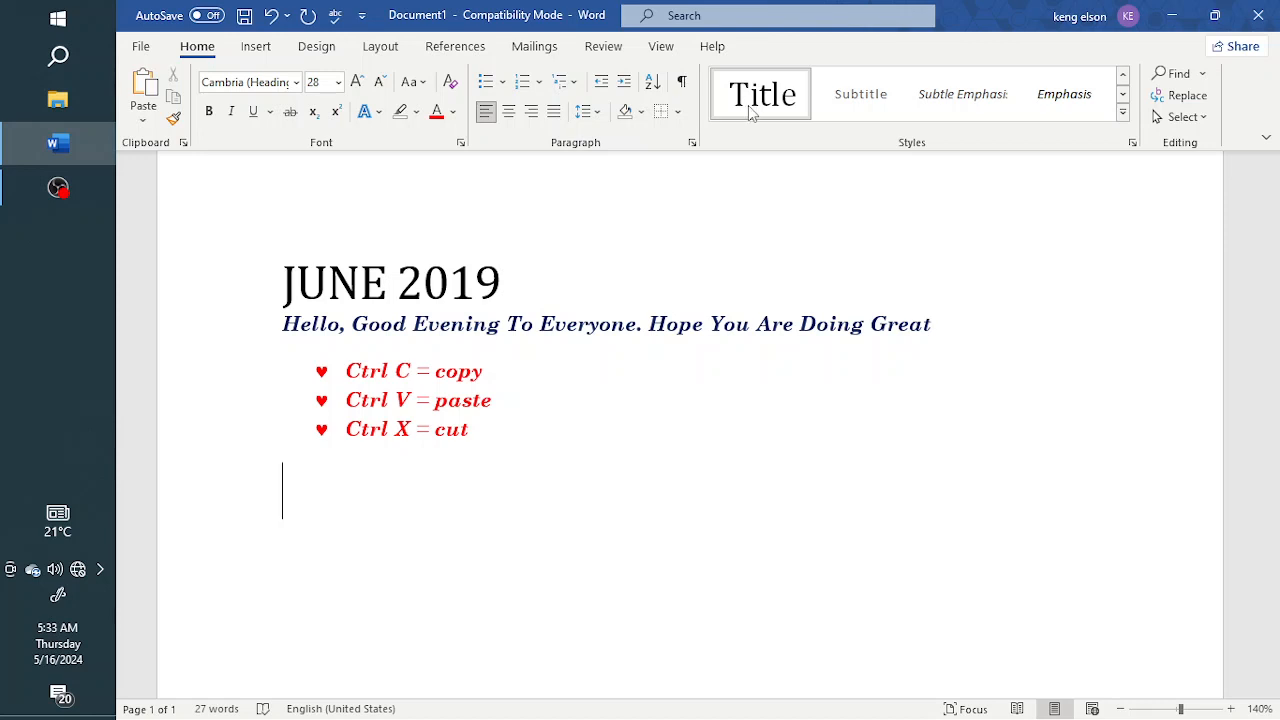
type("JUNE")
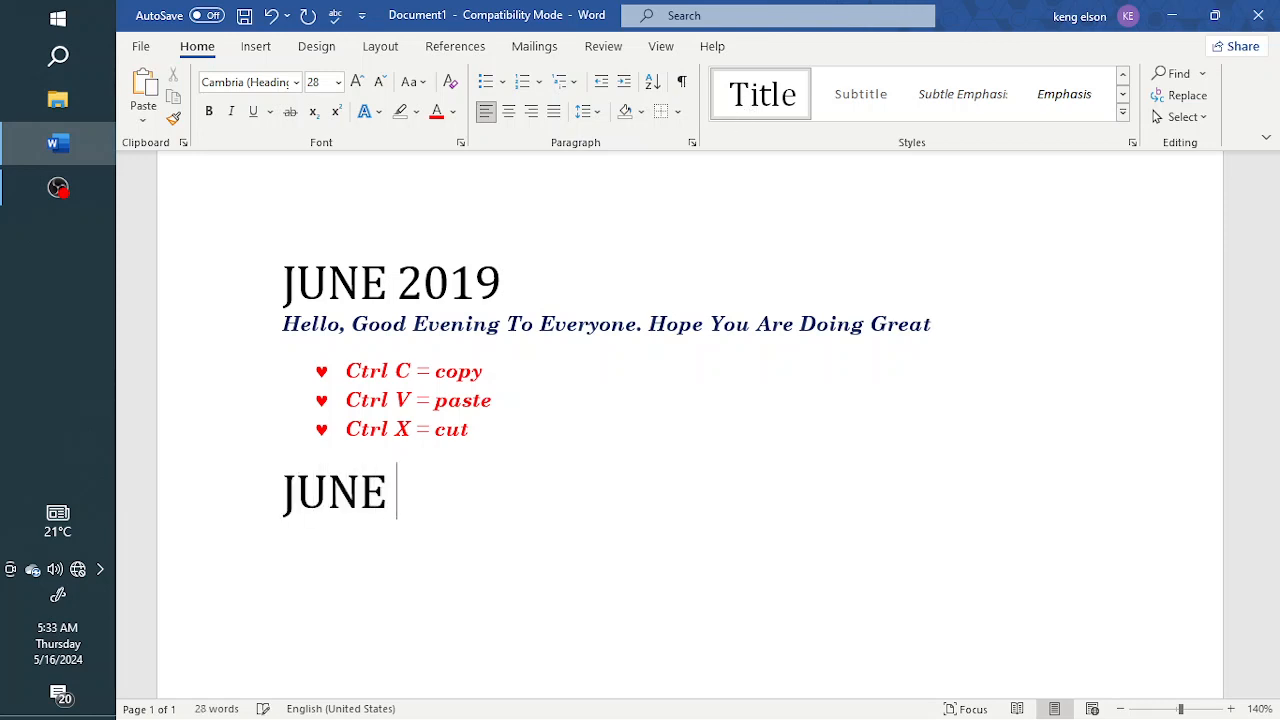
type(" 2020")
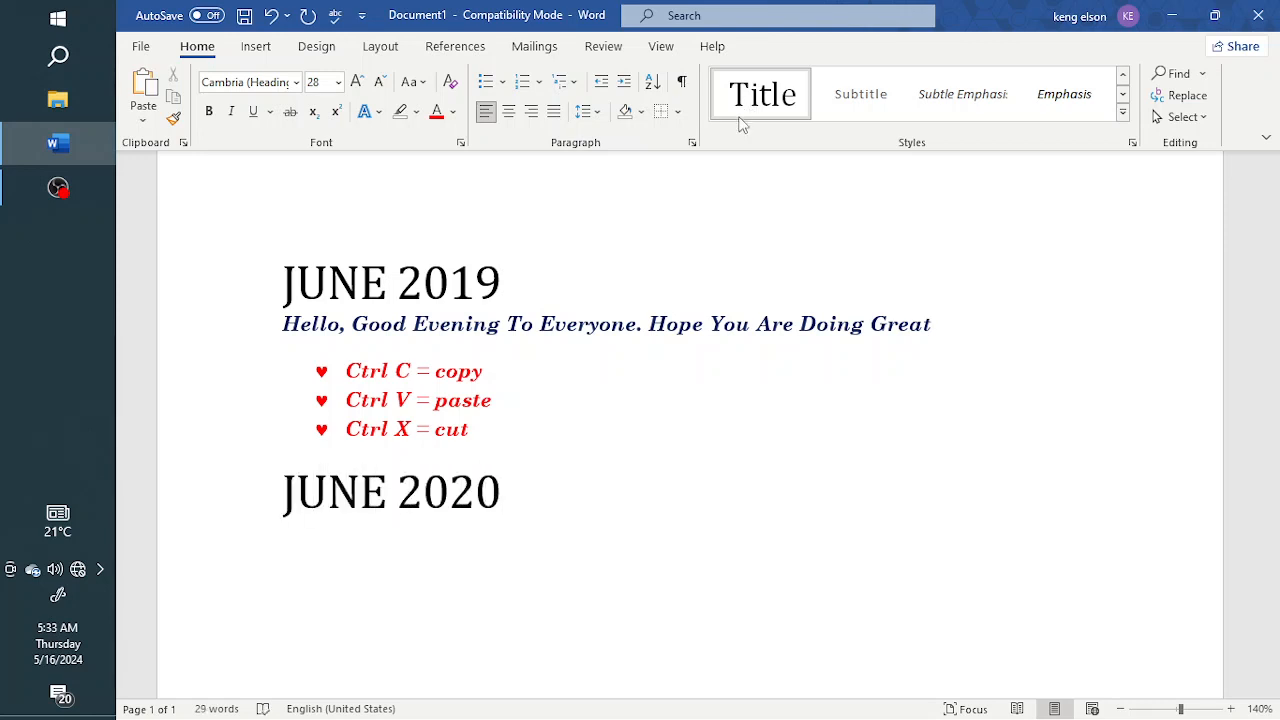
Step: Delete the JUNE 2020 line so the list ends at Ctrl X = cut
key("BackSpace")
key("BackSpace")
key("BackSpace")
key("BackSpace")
key("BackSpace")
key("BackSpace")
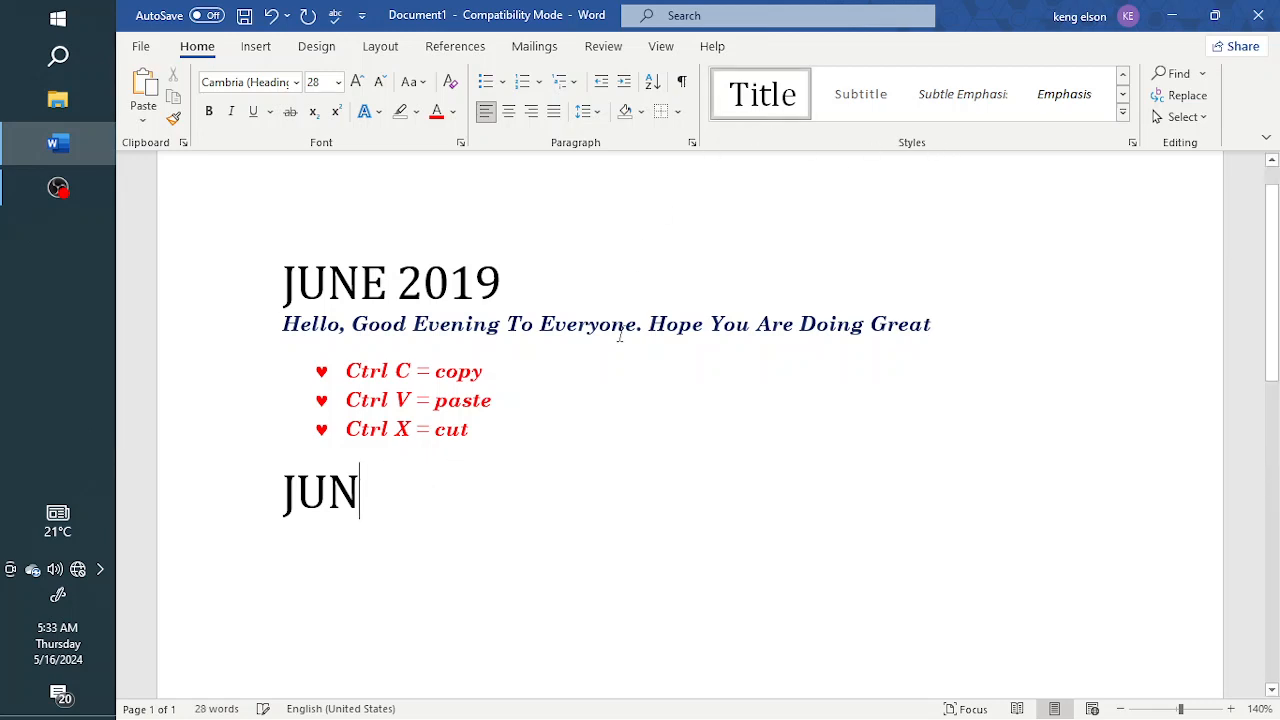
key("BackSpace")
key("BackSpace")
key("BackSpace")
key("BackSpace")
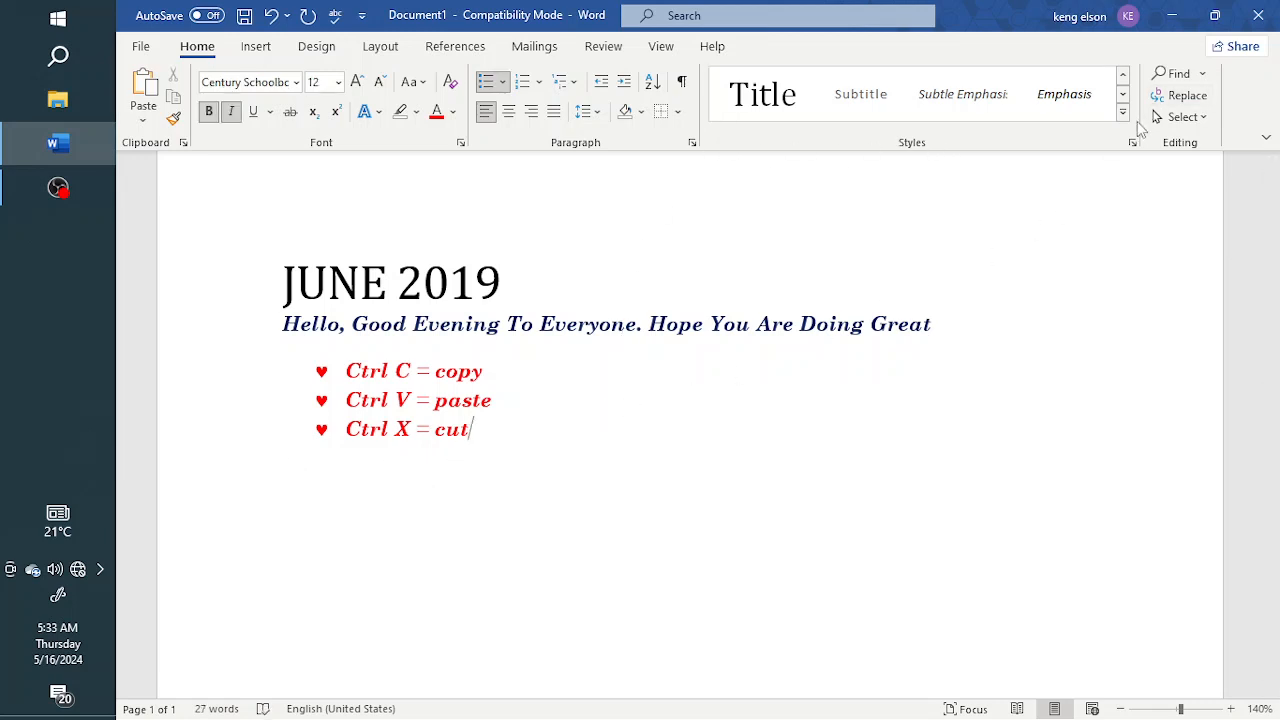
left_click(1122, 112)
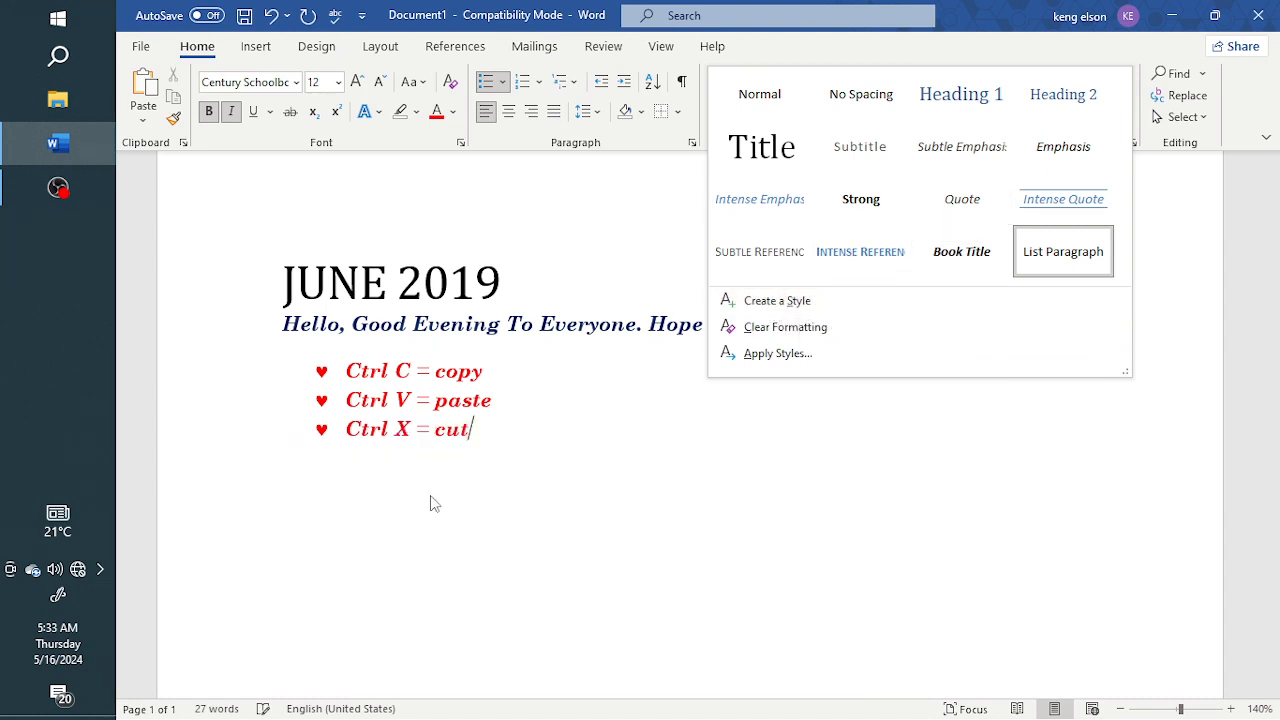
left_click(336, 460)
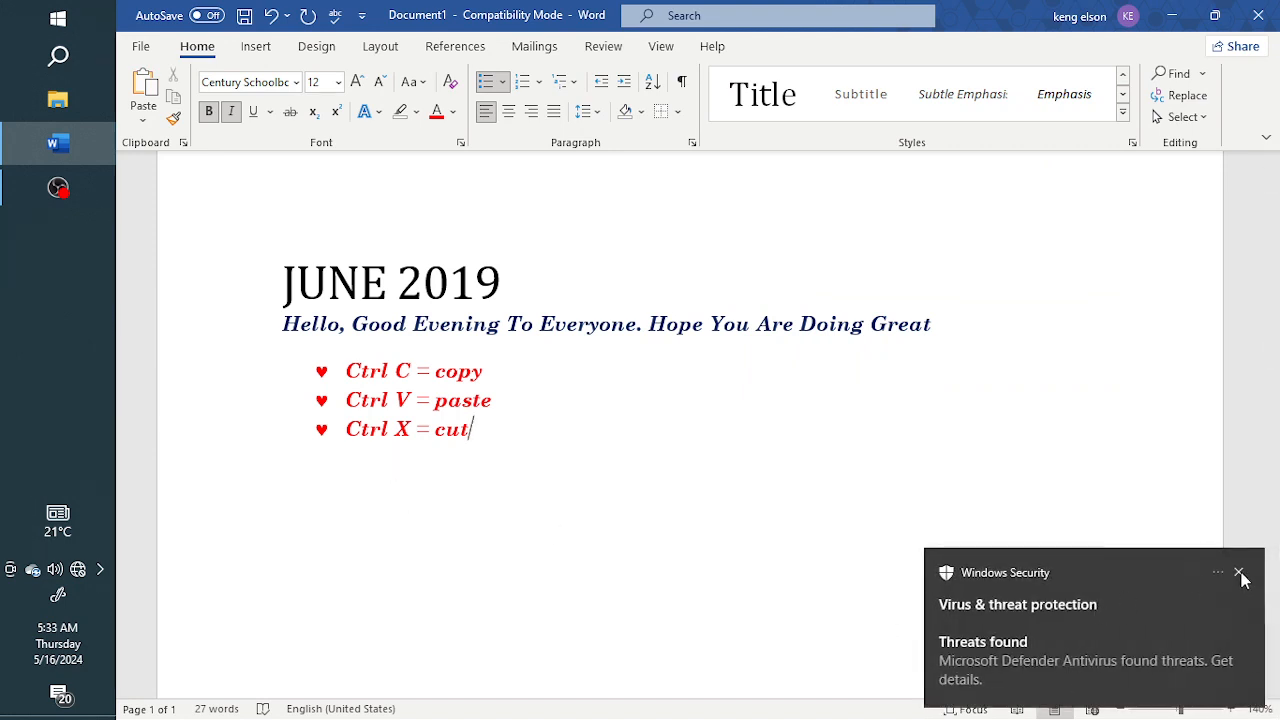
left_click(1238, 572)
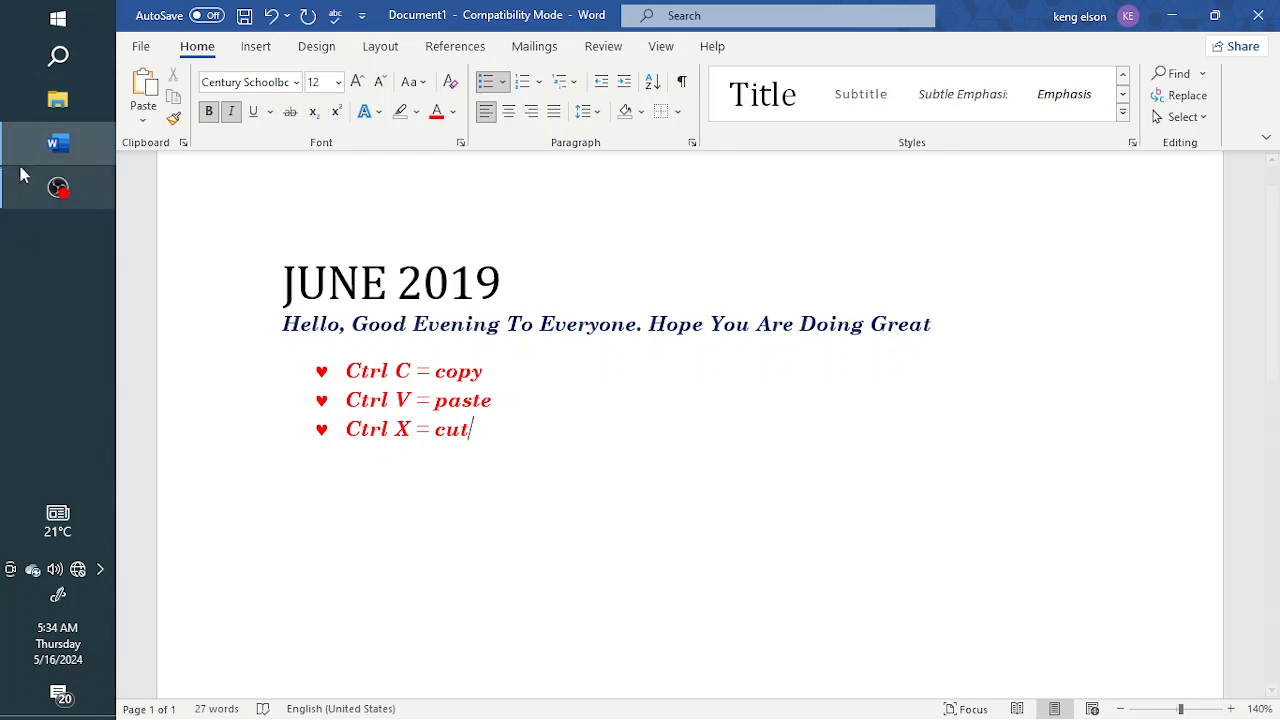
left_click(60, 194)
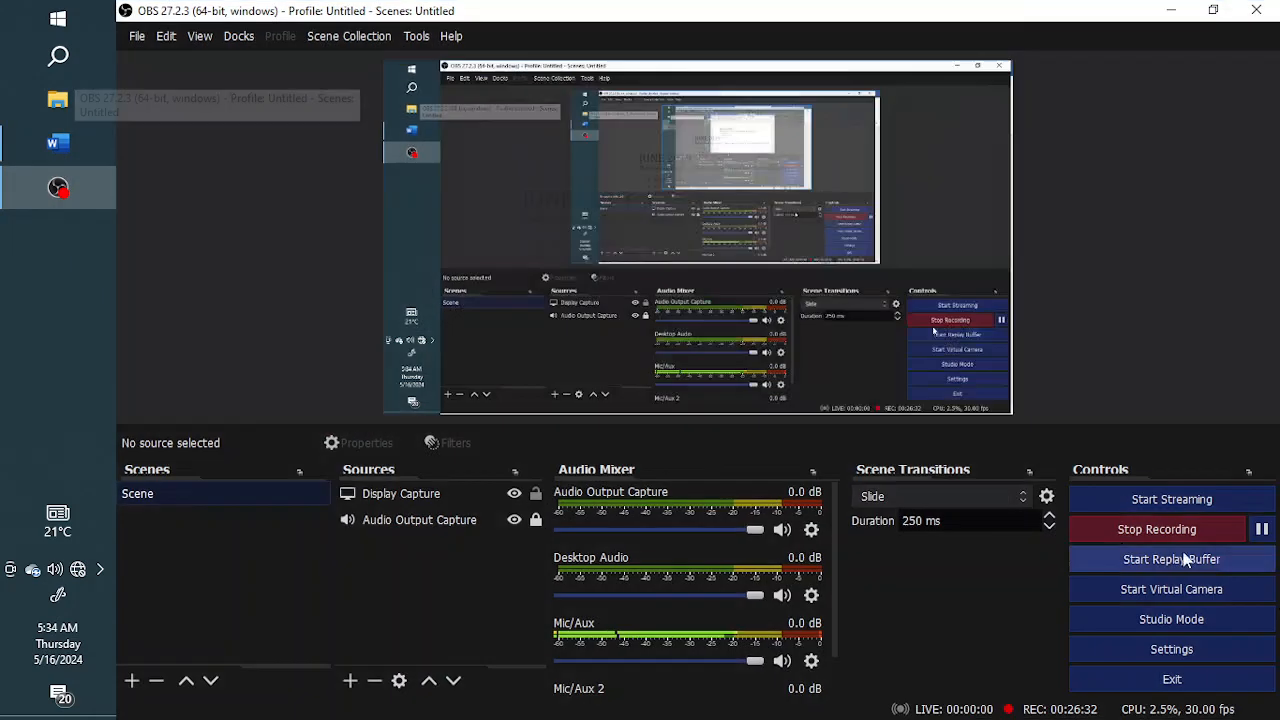